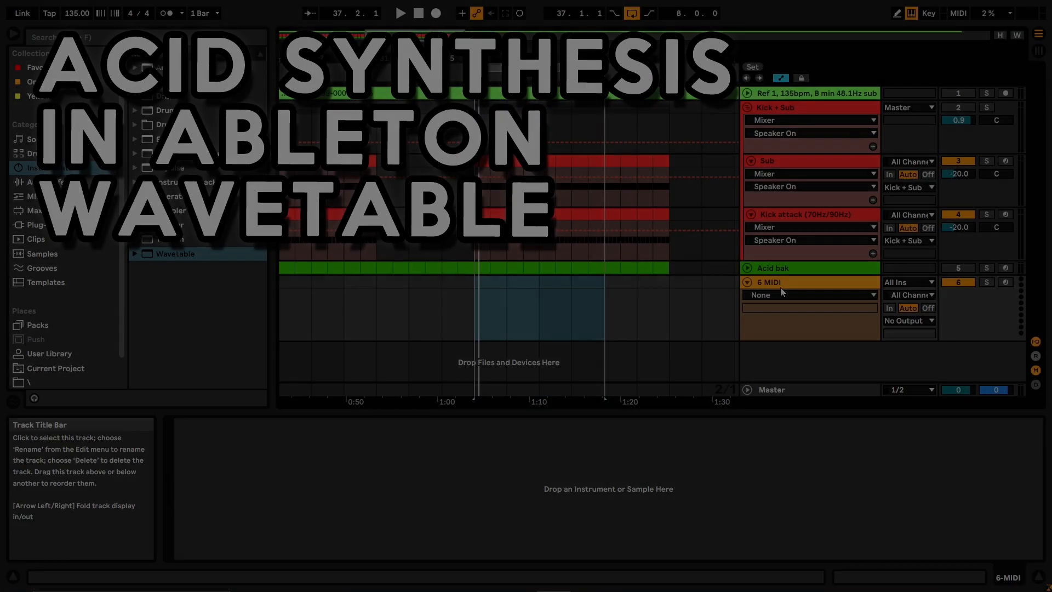
# Step: Rename the empty MIDI track below Acid bak as "Acid tutorial"
pyautogui.click(780, 287)
pyautogui.hotkey('ctrl', 'r')
pyautogui.write('Acid tutorial')
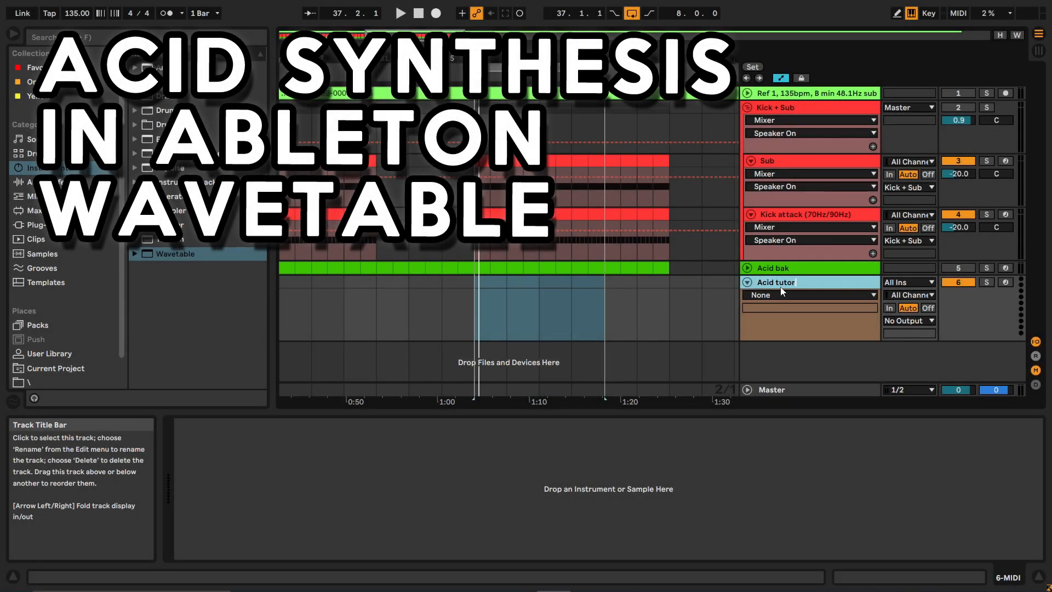
pyautogui.press('Return')
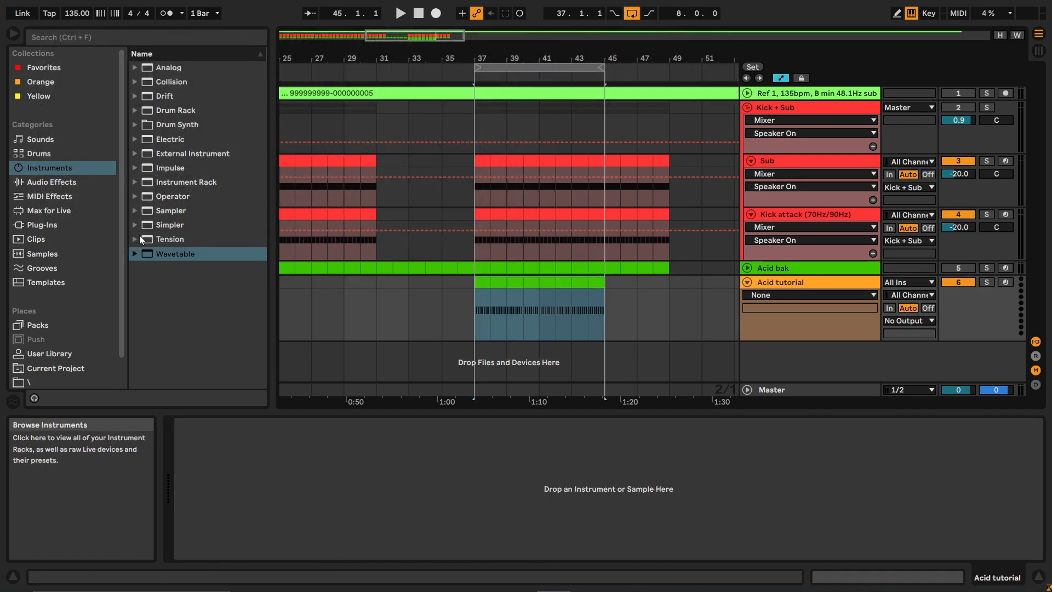
# Step: Load the Wavetable instrument onto the Acid tutorial track
pyautogui.moveTo(164, 254); pyautogui.dragTo(427, 482)
pyautogui.click(947, 296)
pyautogui.click(784, 360)
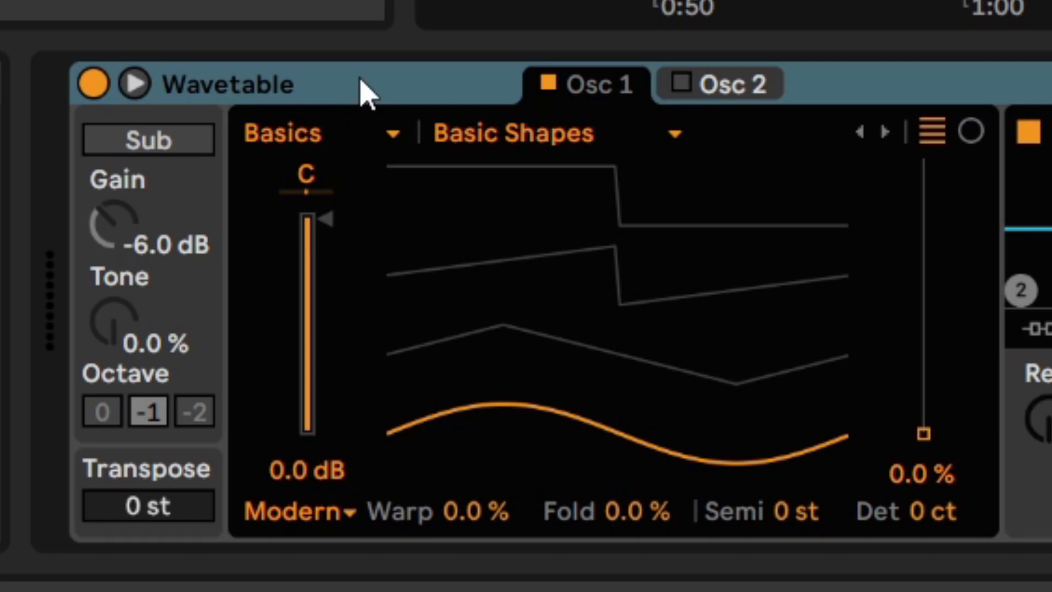
pyautogui.click(334, 77)
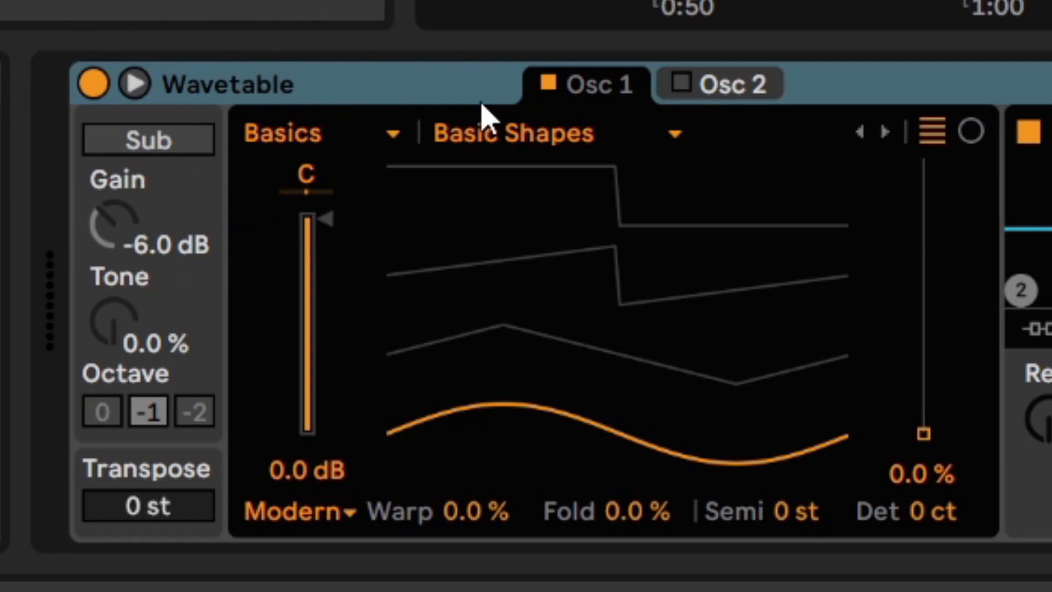
# Step: Set Oscillator 1's wavetable position to 61 % on the Basic Shapes table
pyautogui.click(577, 87)
pyautogui.moveTo(924, 383); pyautogui.dragTo(923, 289)
pyautogui.scroll(4, 925, 291)
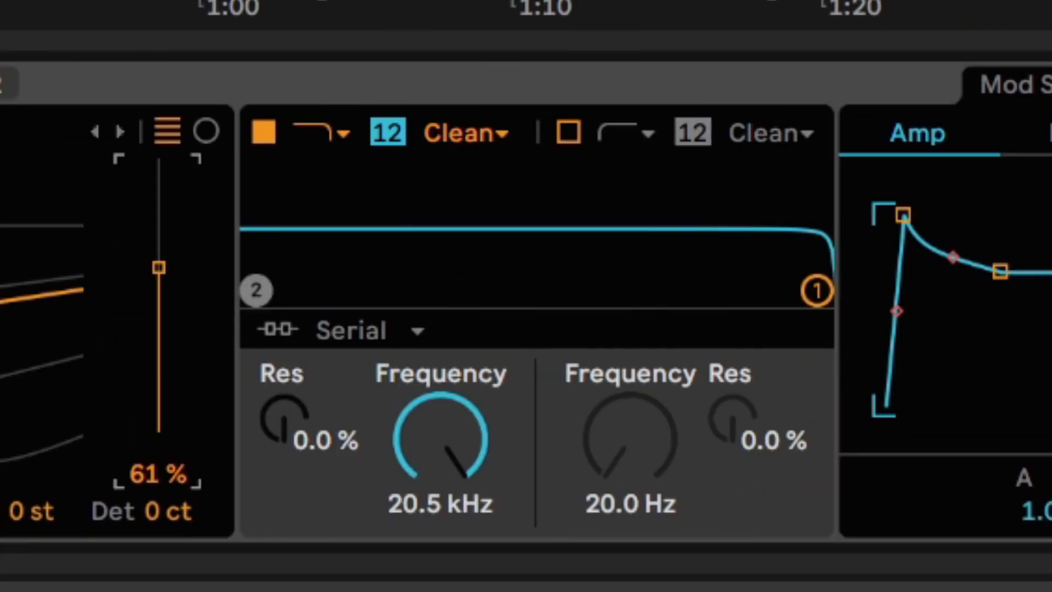
# Step: Lower the Filter 1 frequency to about 1.11 kHz and switch its slope to 24
pyautogui.moveTo(430, 458)
pyautogui.mouseDown()
pyautogui.moveTo(430, 482)
pyautogui.moveTo(430, 458)
pyautogui.mouseUp()
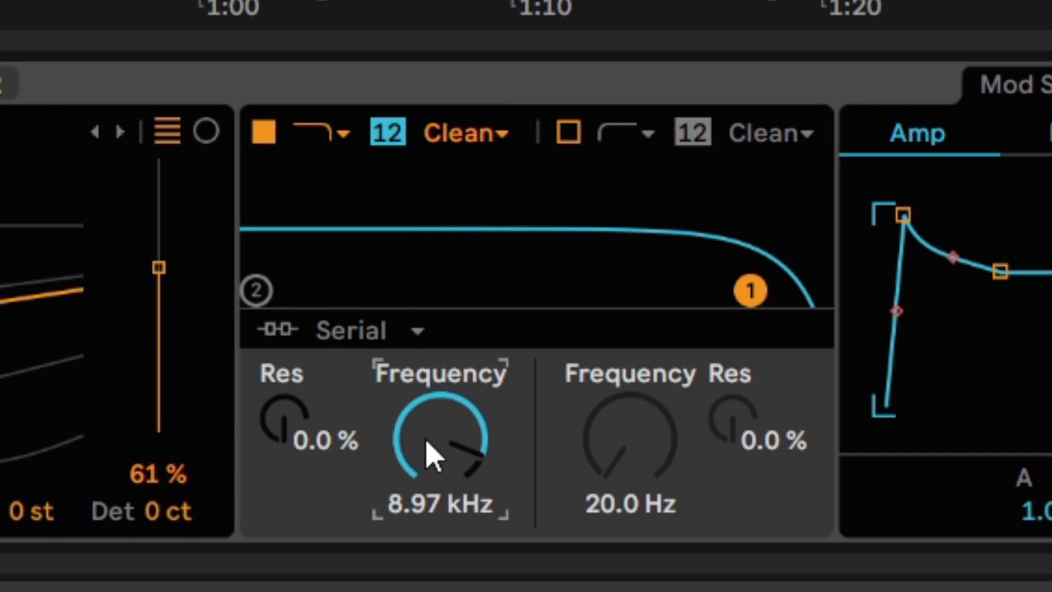
pyautogui.moveTo(439, 422)
pyautogui.mouseDown()
pyautogui.moveTo(438, 441)
pyautogui.moveTo(430, 422)
pyautogui.mouseUp()
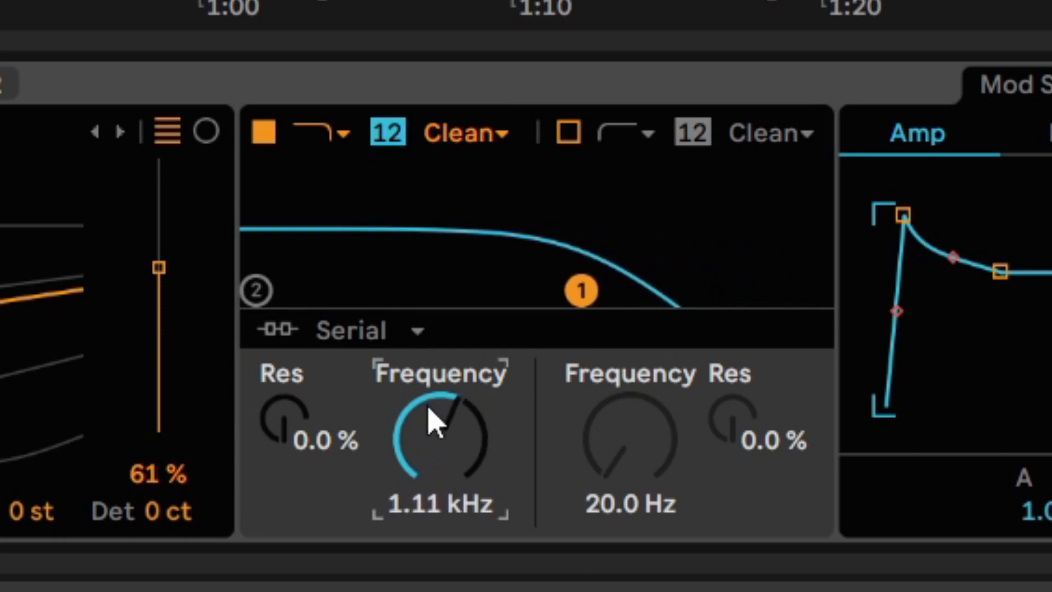
pyautogui.click(390, 133)
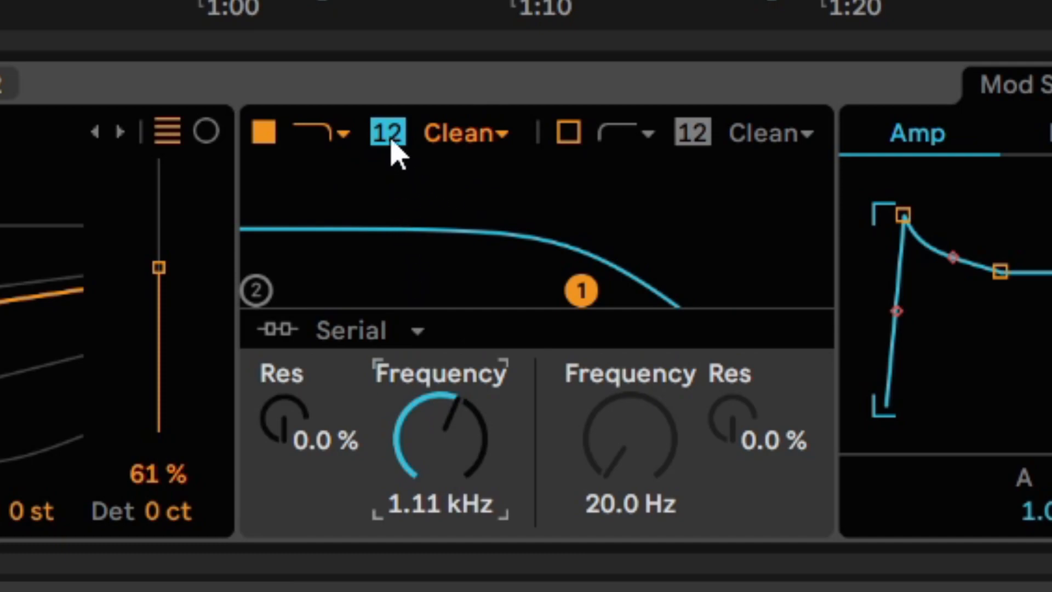
pyautogui.click(391, 142)
pyautogui.click(392, 141)
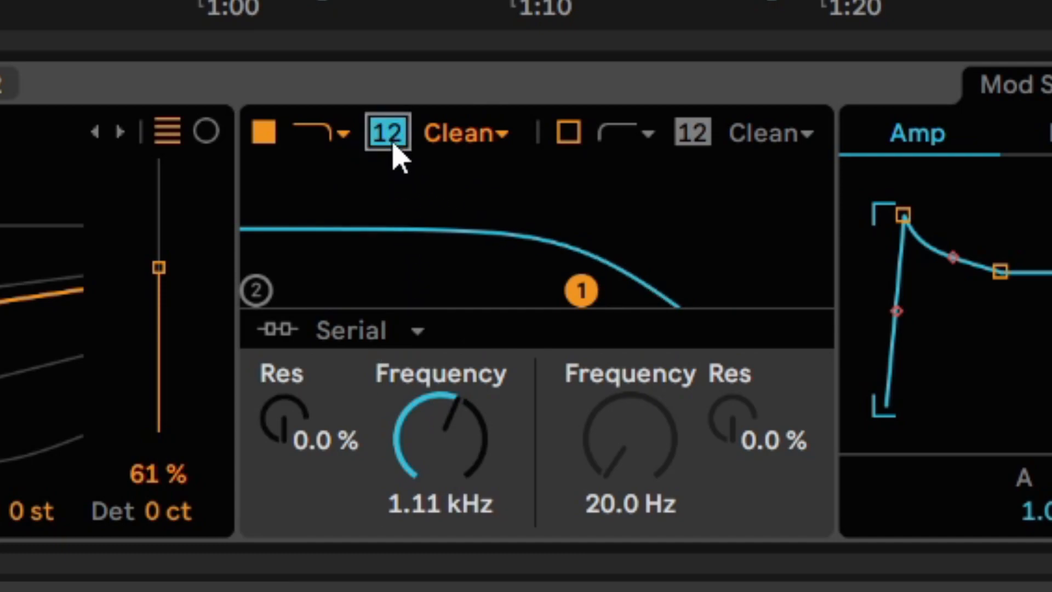
pyautogui.click(391, 142)
# Step: Set the Filter 1 cutoff frequency to 197 Hz
pyautogui.moveTo(450, 414); pyautogui.dragTo(450, 509)
pyautogui.write('197')
pyautogui.press('Return')
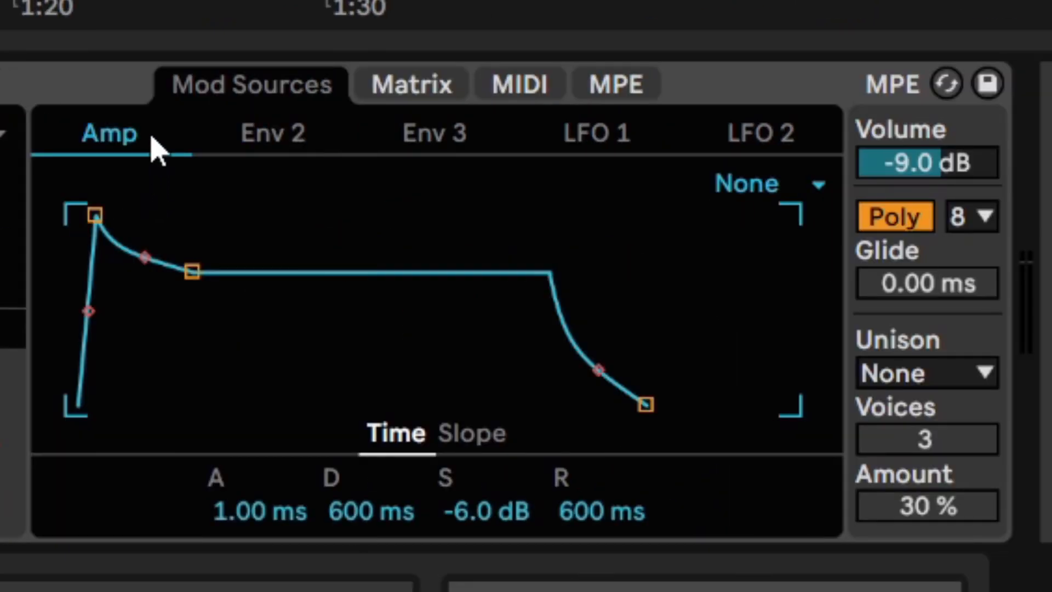
# Step: Set the Amp envelope to 0.00 ms attack, 0.0 dB sustain and 1.50 ms release
pyautogui.click(960, 141)
pyautogui.moveTo(469, 525); pyautogui.dragTo(470, 490)
pyautogui.moveTo(579, 516); pyautogui.dragTo(579, 552)
pyautogui.moveTo(257, 528); pyautogui.dragTo(258, 542)
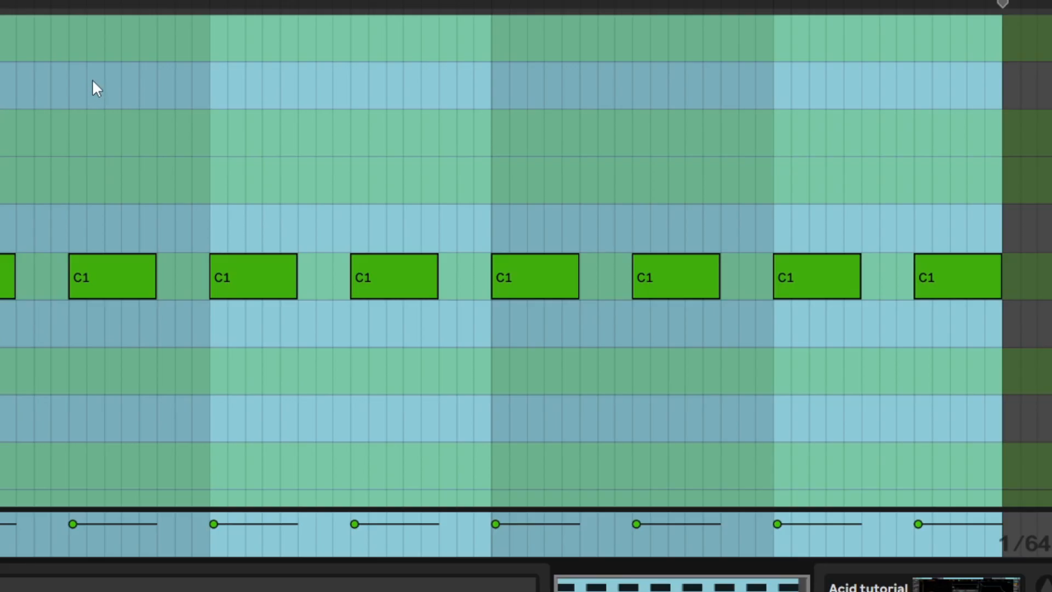
pyautogui.click(130, 277)
pyautogui.click(568, 279)
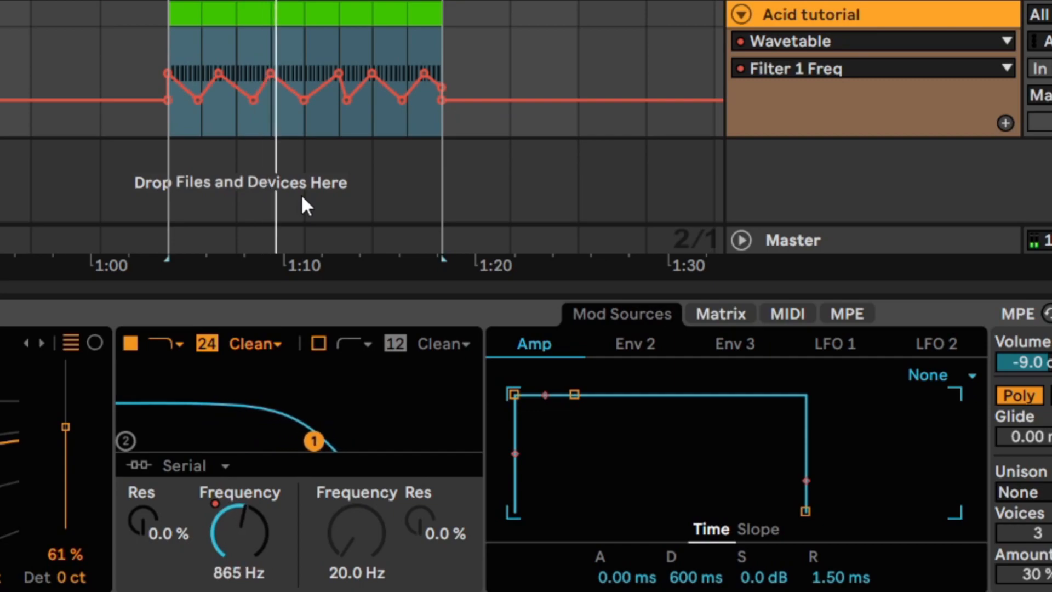
pyautogui.click(303, 97)
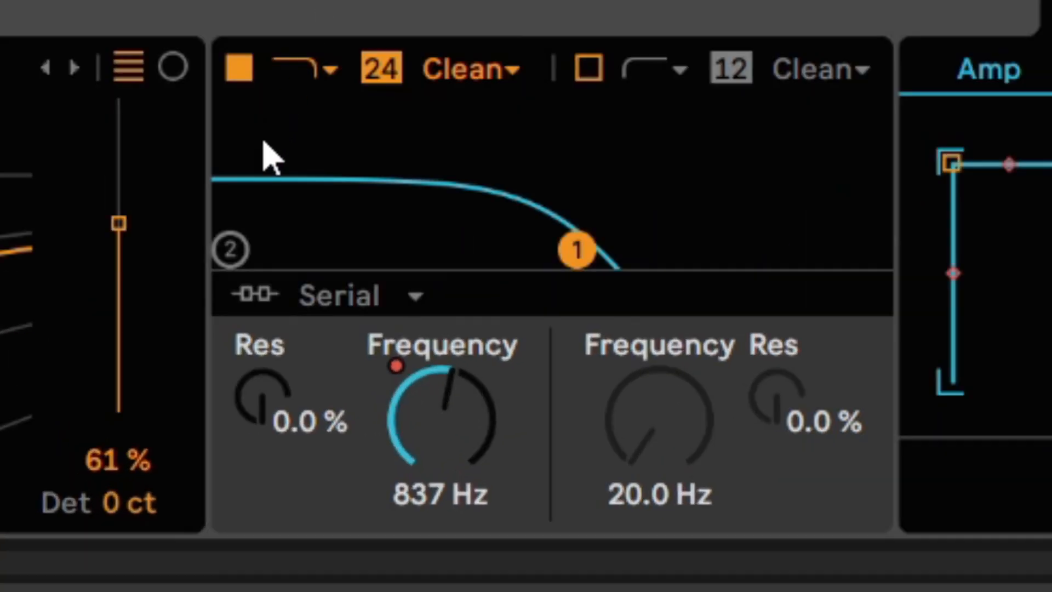
# Step: Set the Filter 1 resonance to 91 %
pyautogui.moveTo(265, 404); pyautogui.dragTo(318, 471)
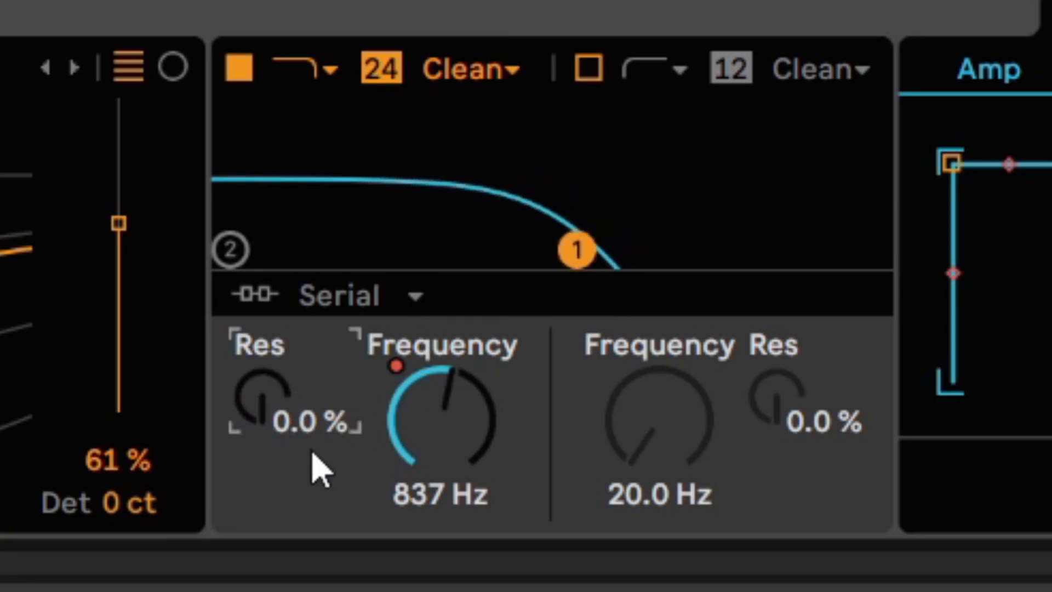
pyautogui.moveTo(294, 418); pyautogui.dragTo(294, 295)
pyautogui.write('91')
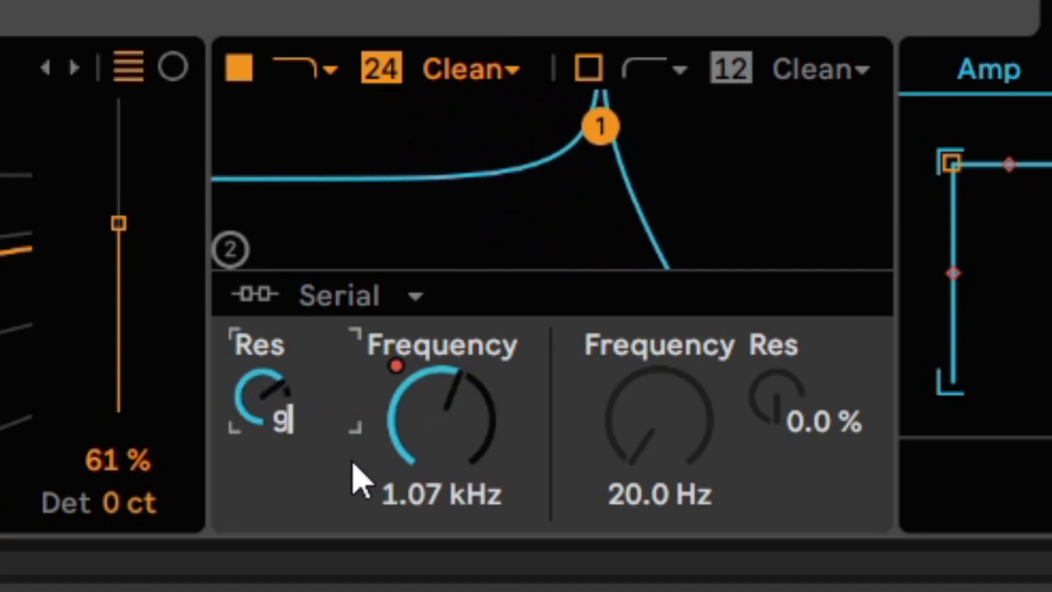
pyautogui.press('Return')
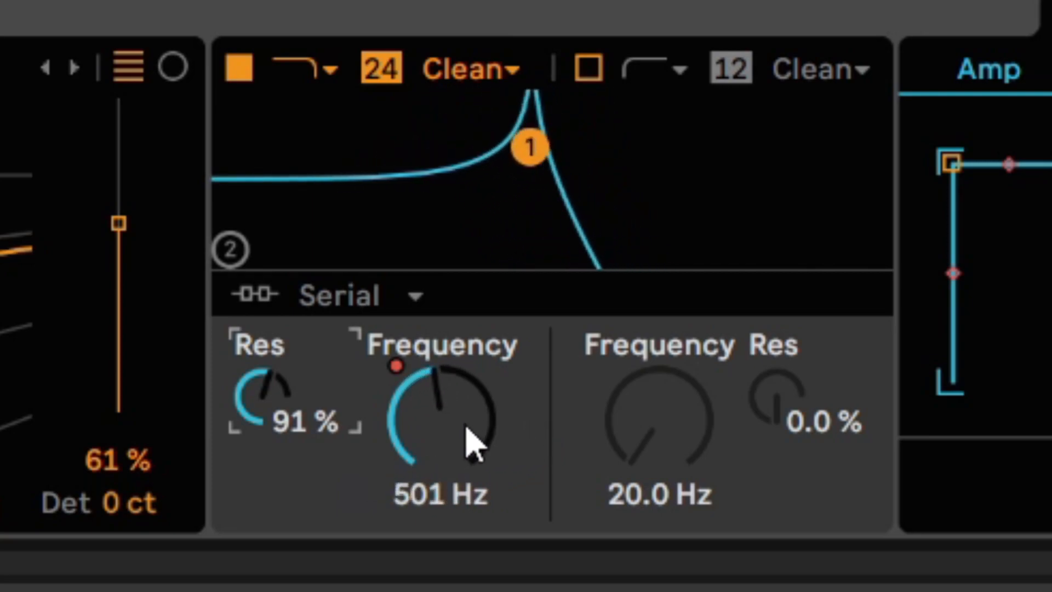
pyautogui.click(596, 231)
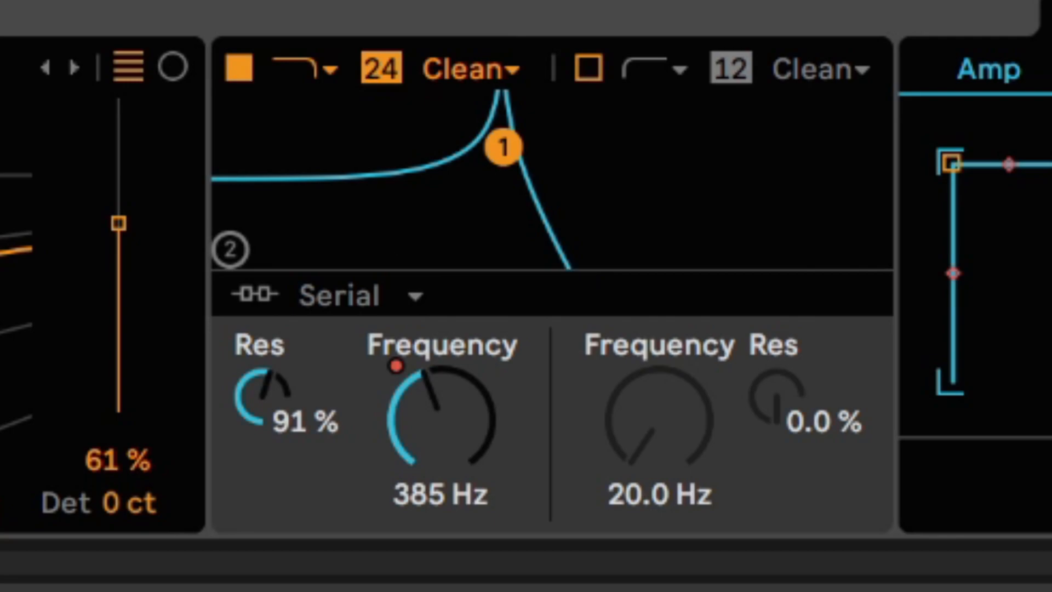
# Step: Try the SMP circuit type on Filter 1 with the drive raised to about 18.8 dB
pyautogui.click(511, 69)
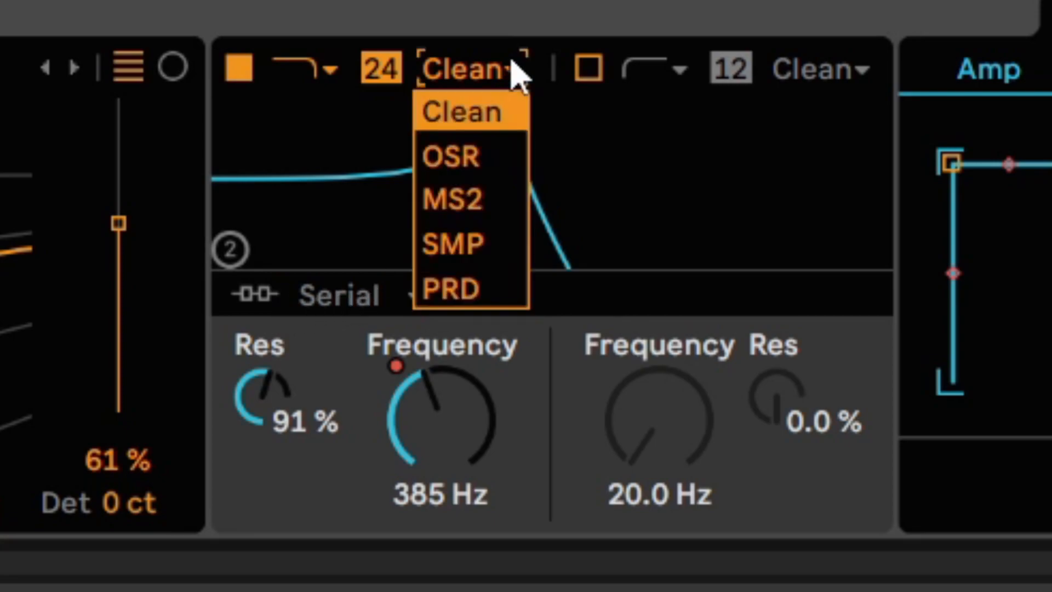
pyautogui.click(495, 115)
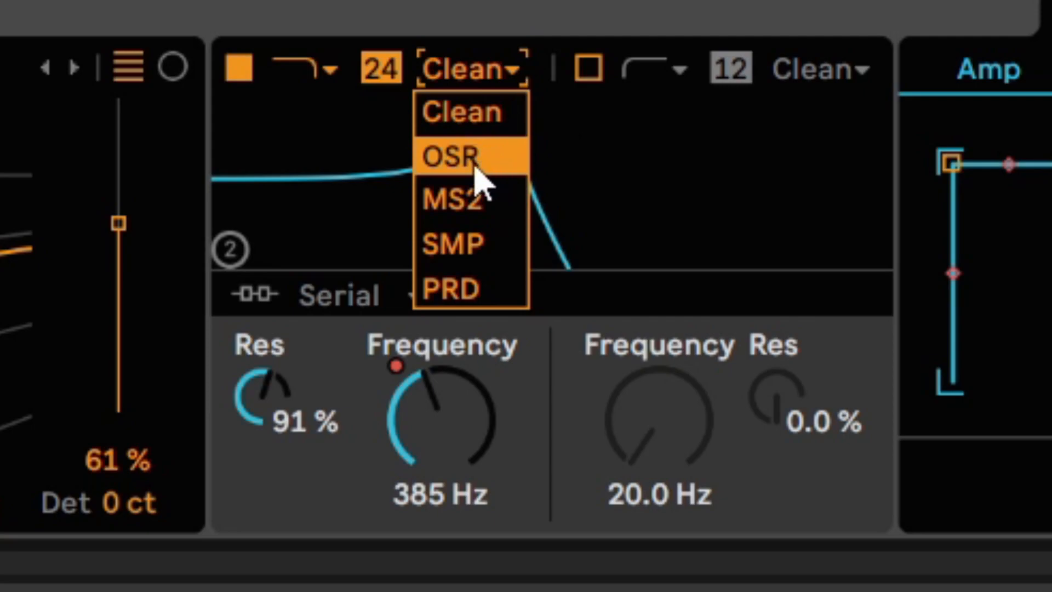
pyautogui.click(480, 263)
pyautogui.click(312, 519)
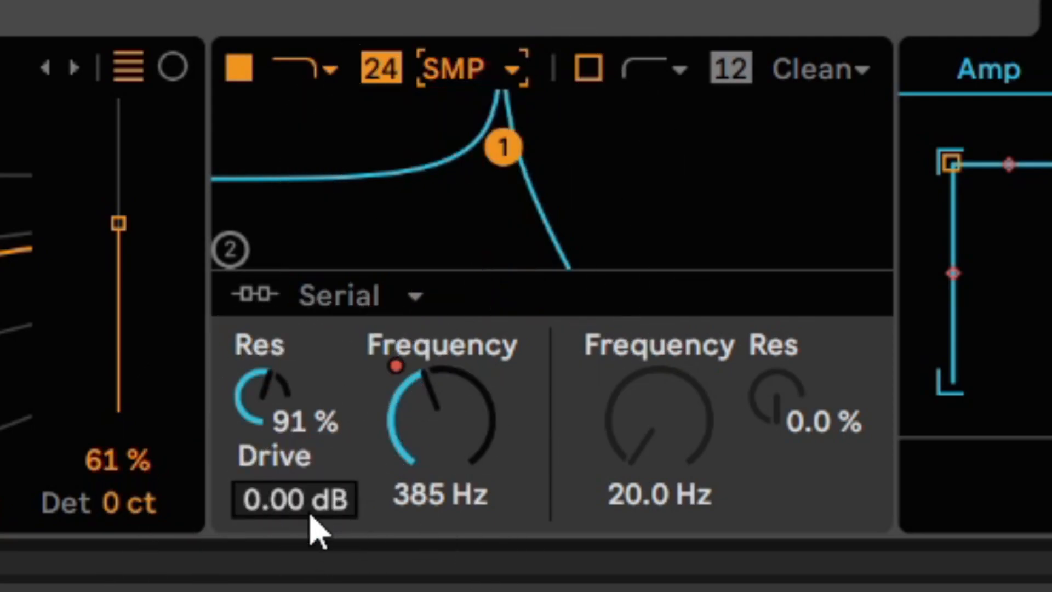
pyautogui.moveTo(316, 528); pyautogui.dragTo(317, 470)
# Step: Try the MS2 circuit type and the OSR circuit type on Filter 1
pyautogui.click(469, 71)
pyautogui.click(481, 199)
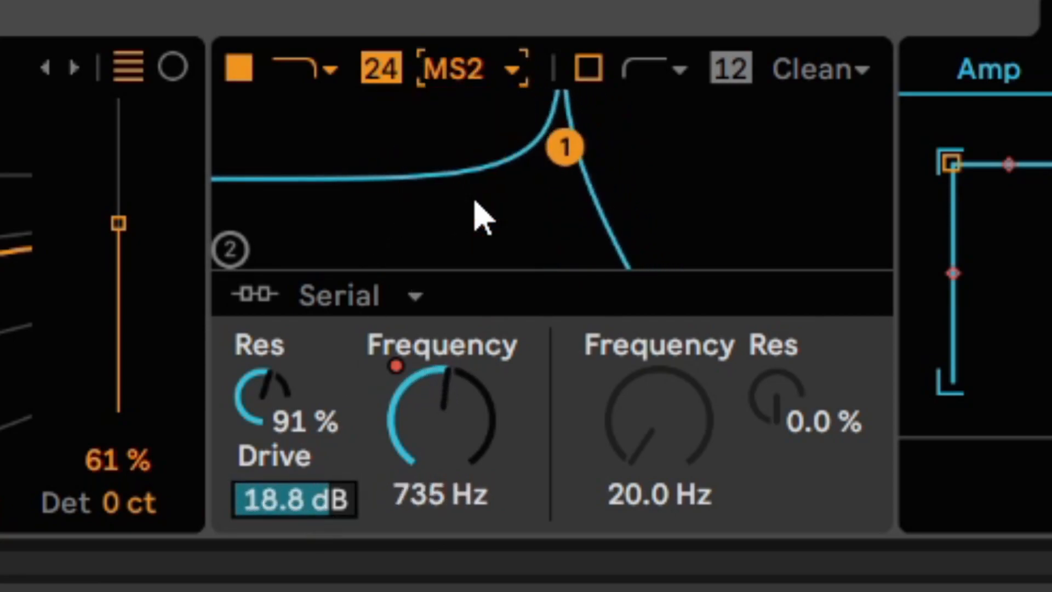
pyautogui.click(461, 74)
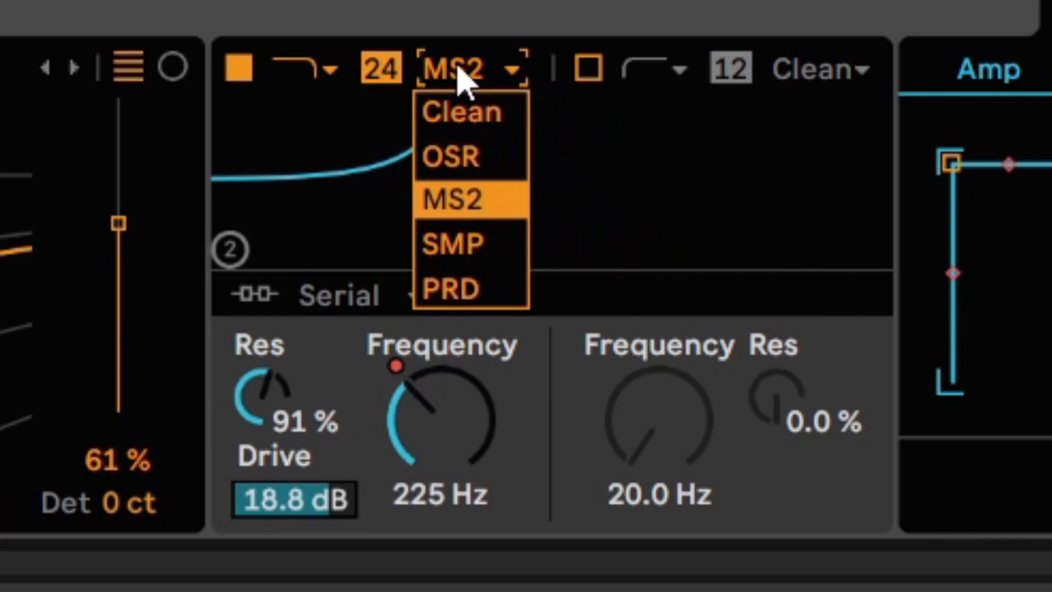
pyautogui.click(467, 154)
# Step: Switch Filter 1 to the PRD circuit type and set its drive to 12.1 dB
pyautogui.click(458, 74)
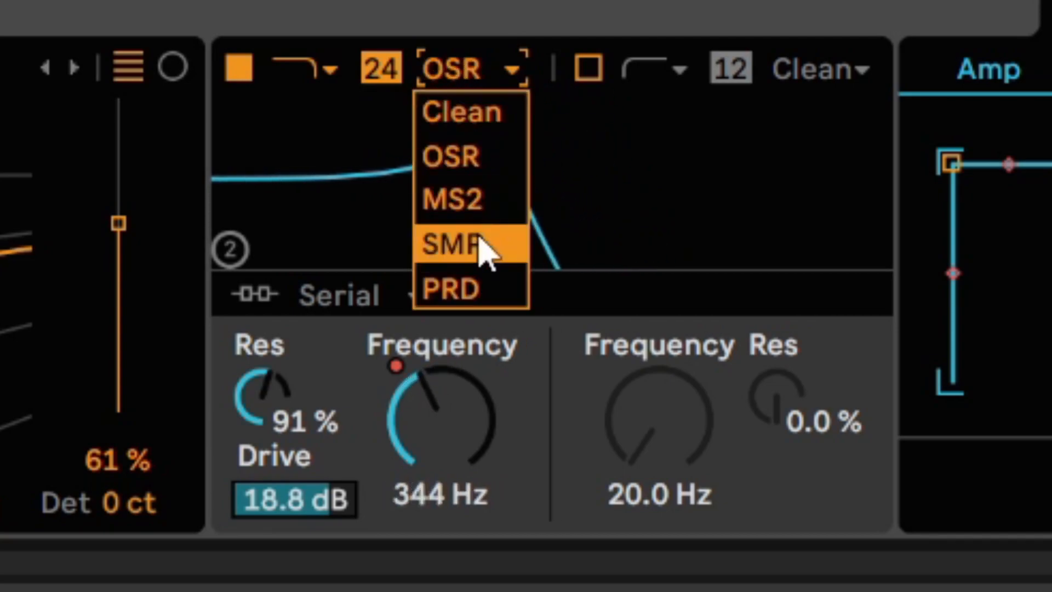
pyautogui.click(482, 289)
pyautogui.moveTo(296, 498)
pyautogui.mouseDown()
pyautogui.moveTo(296, 487)
pyautogui.moveTo(299, 518)
pyautogui.mouseUp()
pyautogui.write('12.1')
pyautogui.press('Return')
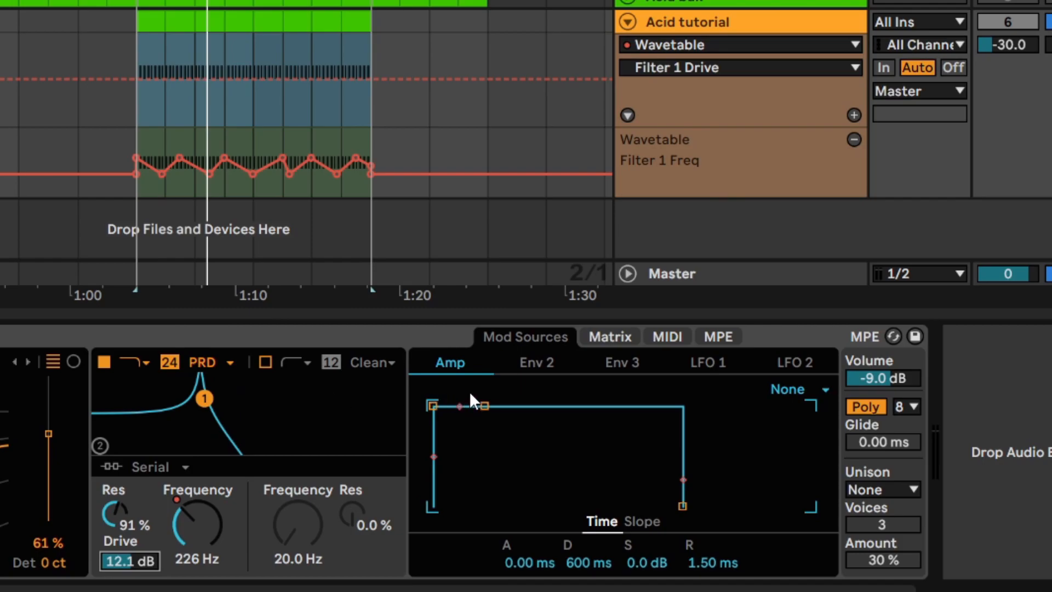
# Step: Route Env 2 to Filter 1 Freq in the modulation matrix with an amount of 19
pyautogui.click(543, 362)
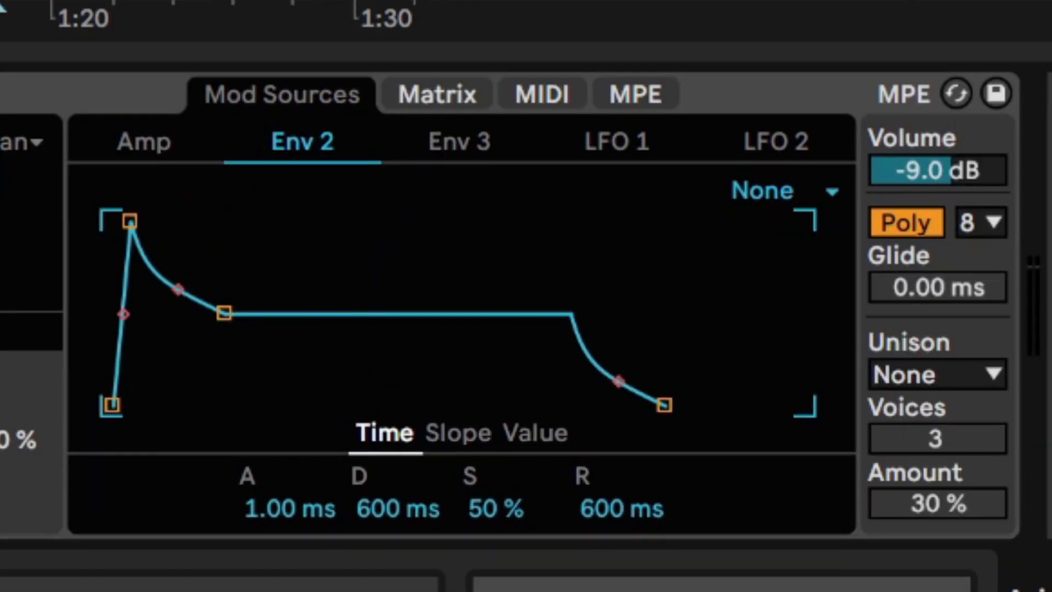
pyautogui.click(472, 97)
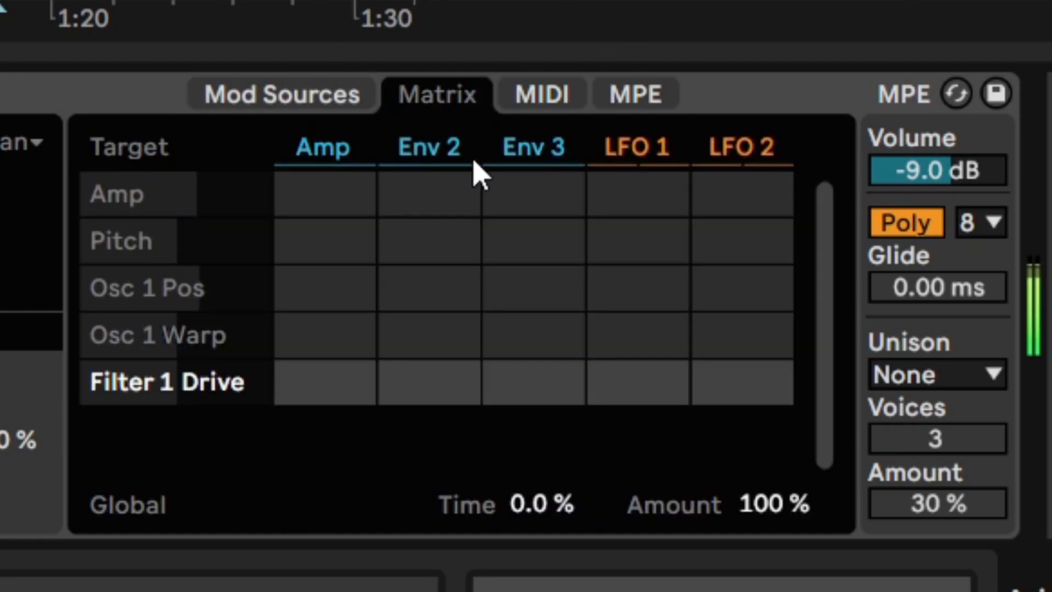
pyautogui.moveTo(1, 438); pyautogui.dragTo(1, 430)
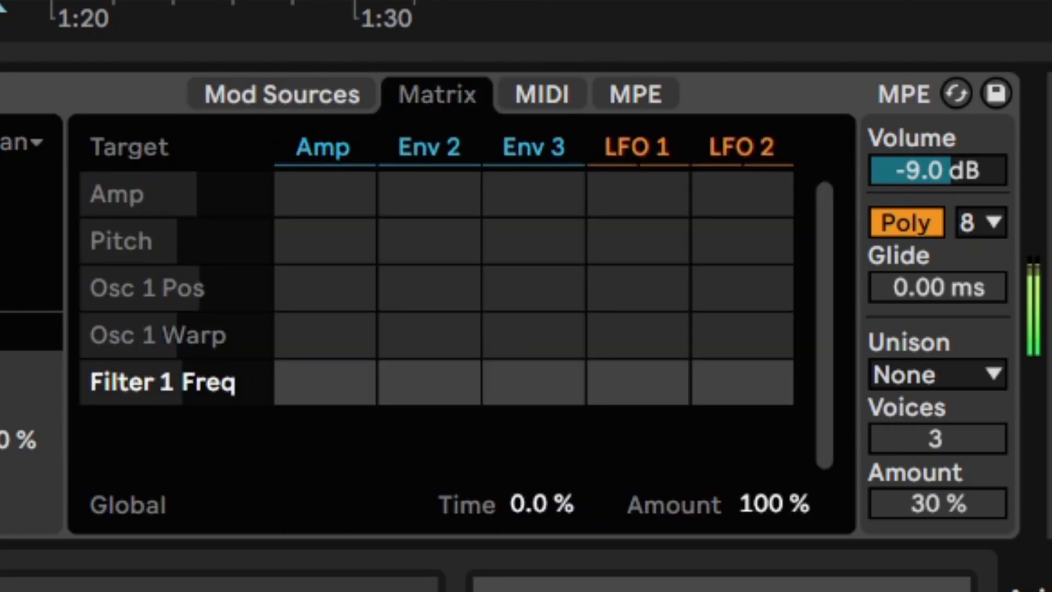
pyautogui.moveTo(435, 394)
pyautogui.mouseDown()
pyautogui.moveTo(435, 330)
pyautogui.moveTo(435, 413)
pyautogui.moveTo(430, 400)
pyautogui.mouseUp()
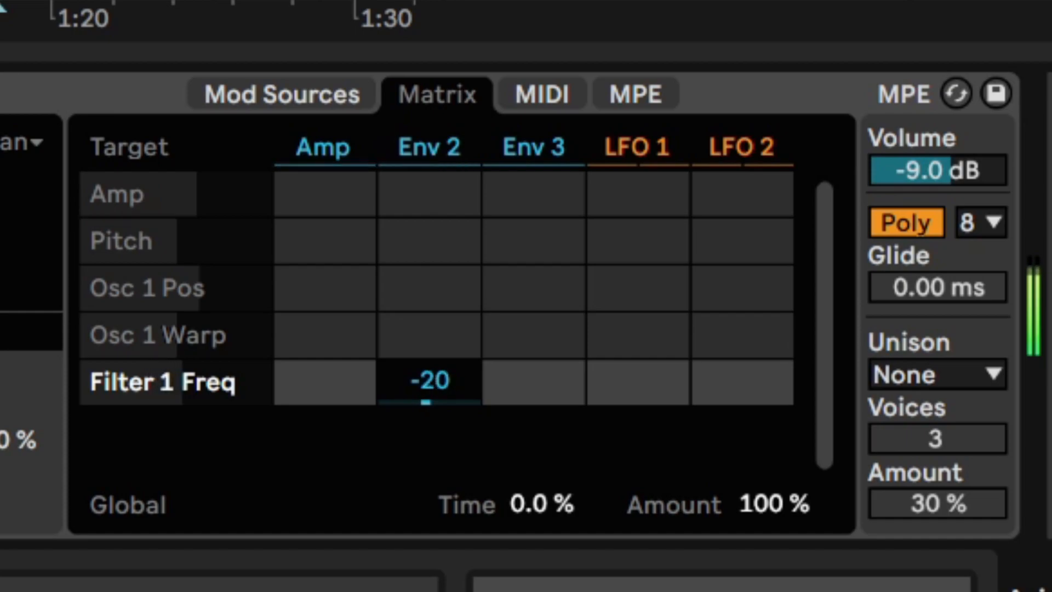
pyautogui.write('19')
pyautogui.press('Return')
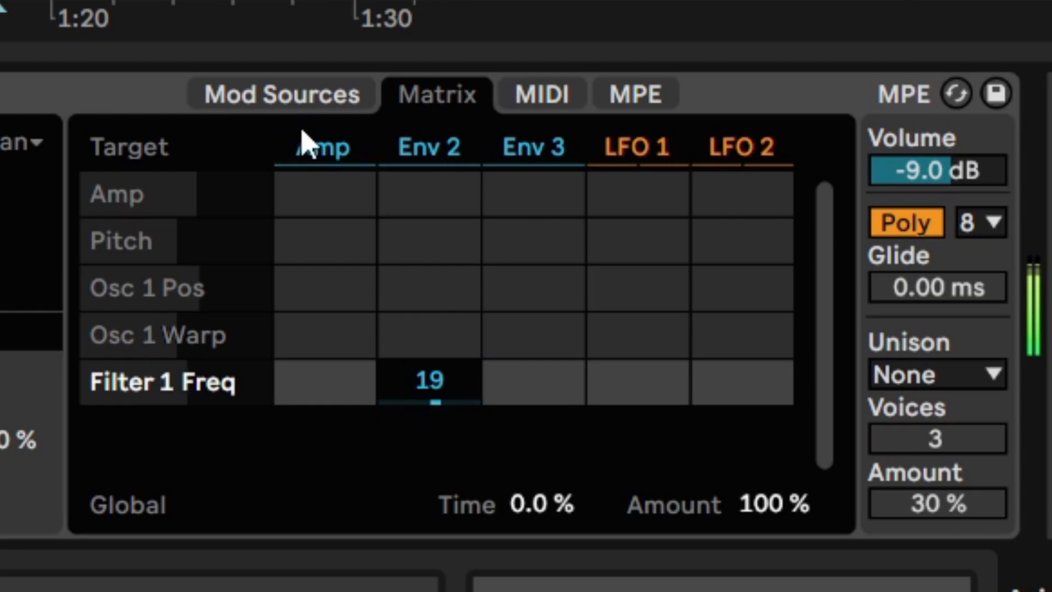
# Step: Shape Env 2 with 0.00 ms attack, 4.30 s decay, 0.0 % sustain and 1.50 ms release
pyautogui.click(300, 103)
pyautogui.click(345, 313)
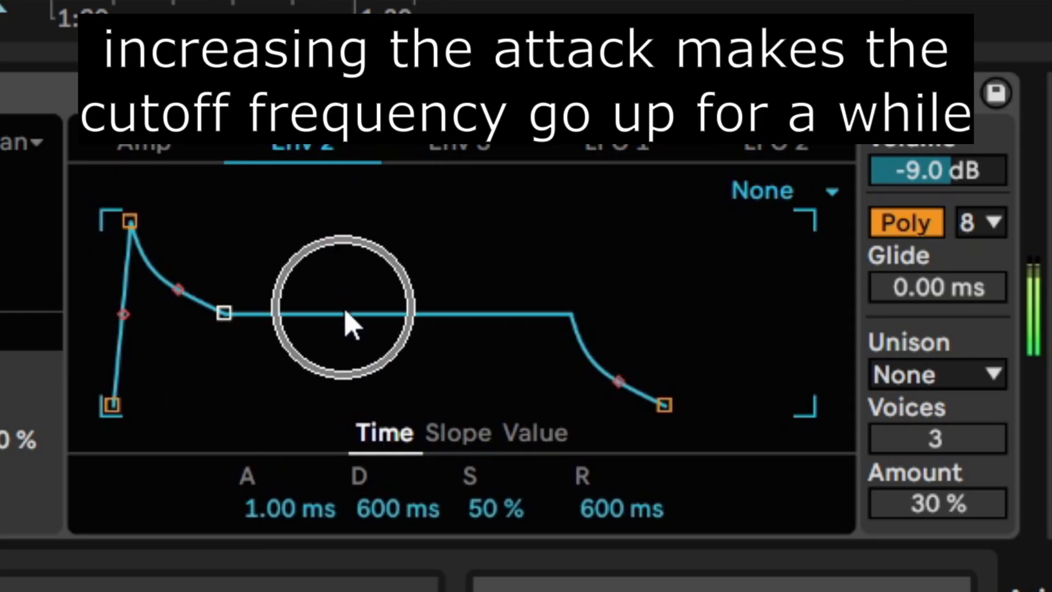
pyautogui.moveTo(301, 521)
pyautogui.mouseDown()
pyautogui.moveTo(301, 474)
pyautogui.moveTo(300, 520)
pyautogui.mouseUp()
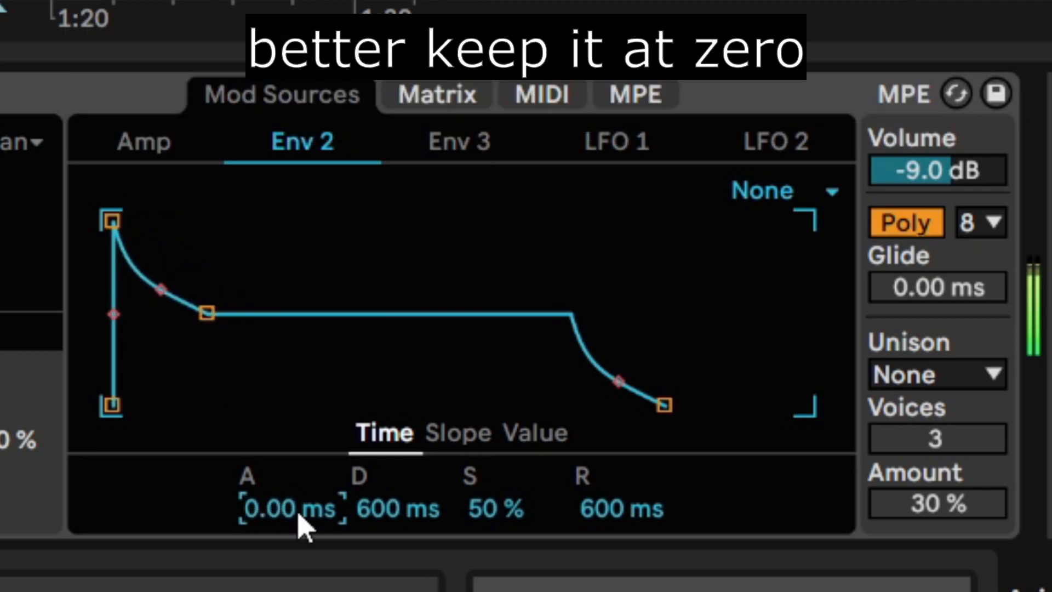
pyautogui.moveTo(493, 521); pyautogui.dragTo(494, 577)
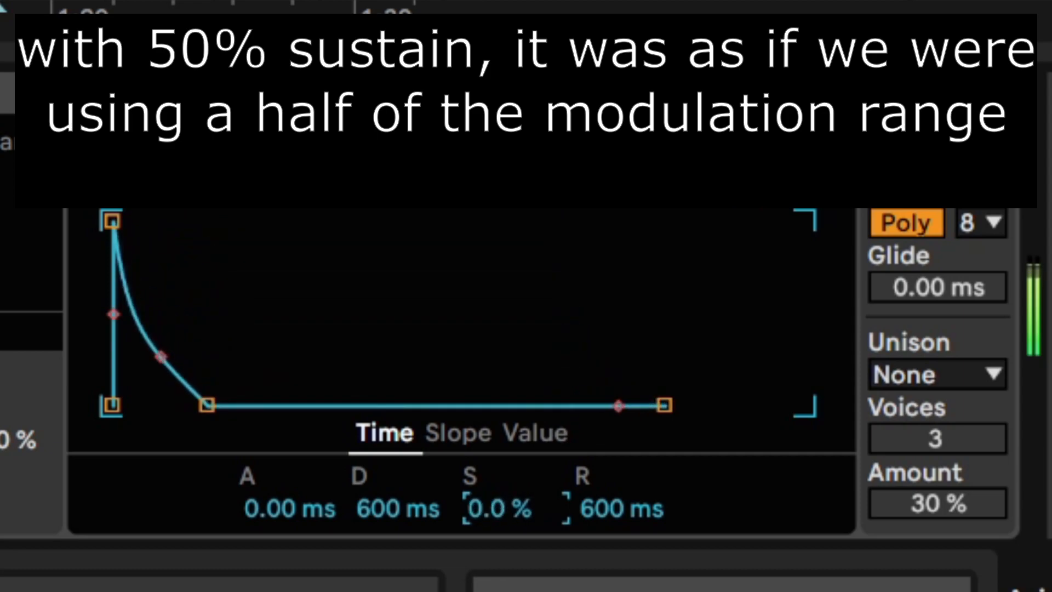
pyautogui.click(404, 512)
pyautogui.moveTo(392, 517)
pyautogui.mouseDown()
pyautogui.moveTo(392, 585)
pyautogui.moveTo(392, 496)
pyautogui.moveTo(393, 510)
pyautogui.mouseUp()
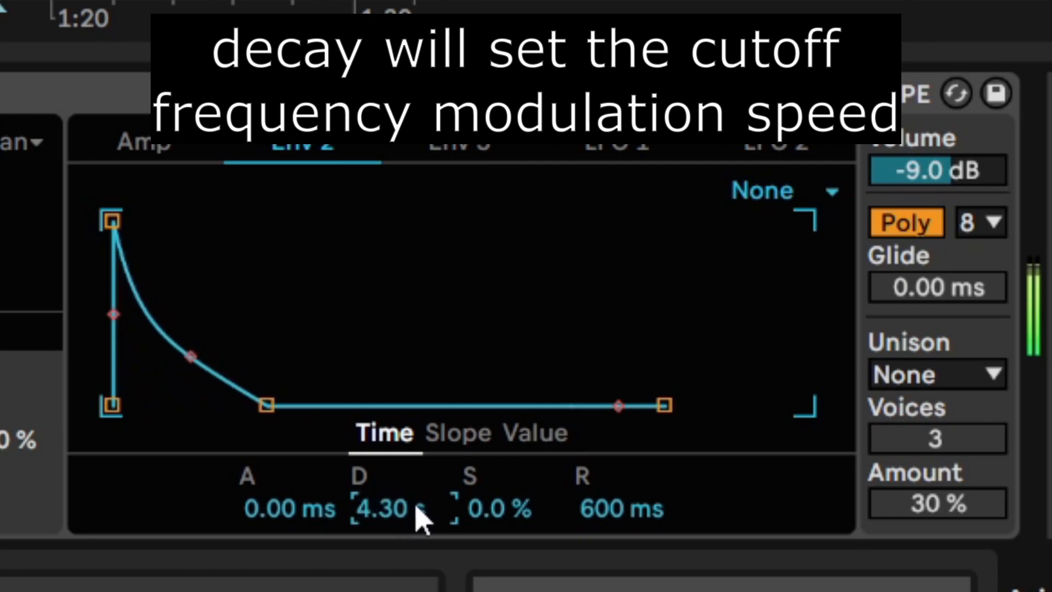
pyautogui.moveTo(607, 521); pyautogui.dragTo(606, 570)
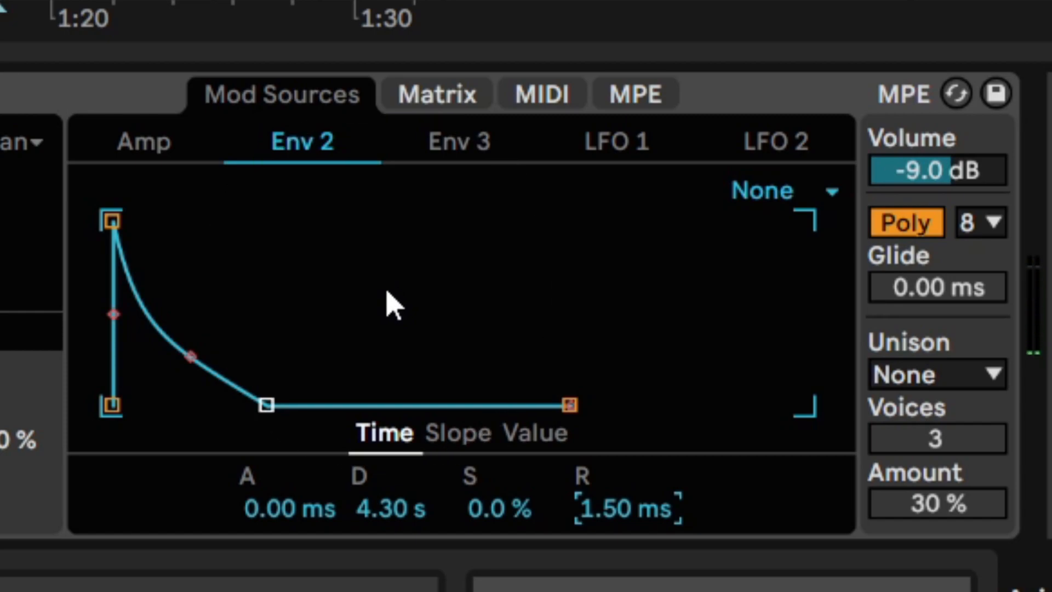
# Step: Route Env 2 to Osc 1 Pos in the modulation matrix with an amount of 10, comparing against 0 during playback
pyautogui.click(421, 109)
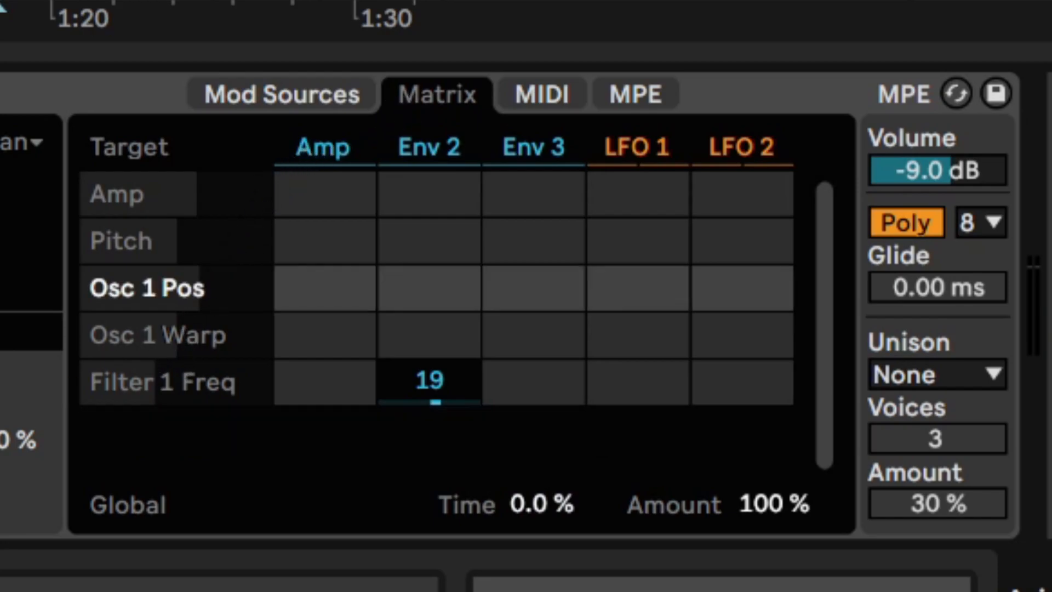
pyautogui.click(448, 285)
pyautogui.moveTo(448, 285)
pyautogui.mouseDown()
pyautogui.moveTo(447, 247)
pyautogui.moveTo(447, 302)
pyautogui.mouseUp()
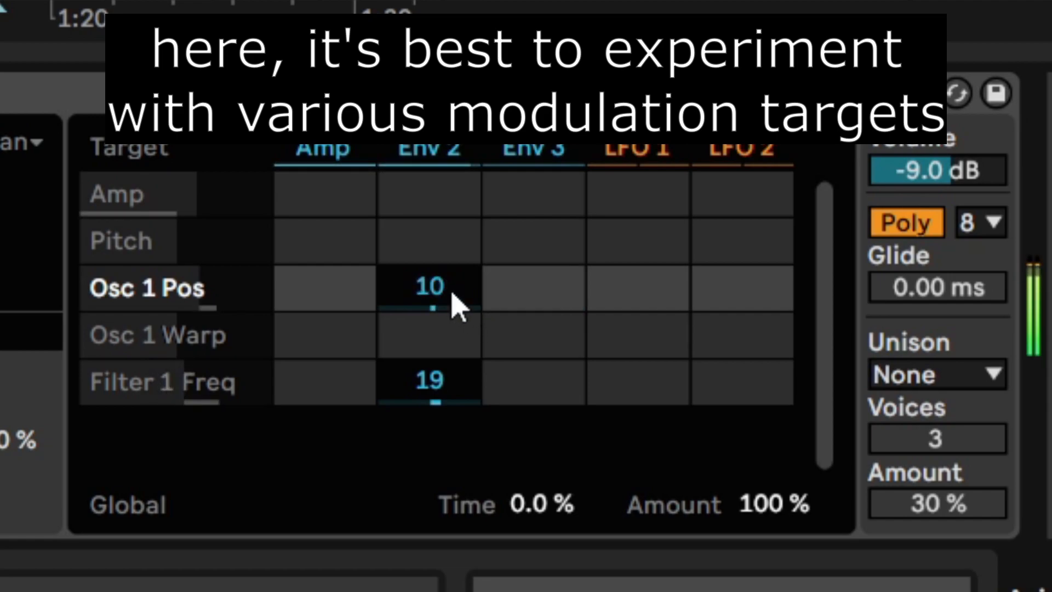
pyautogui.write('0')
pyautogui.press('Return')
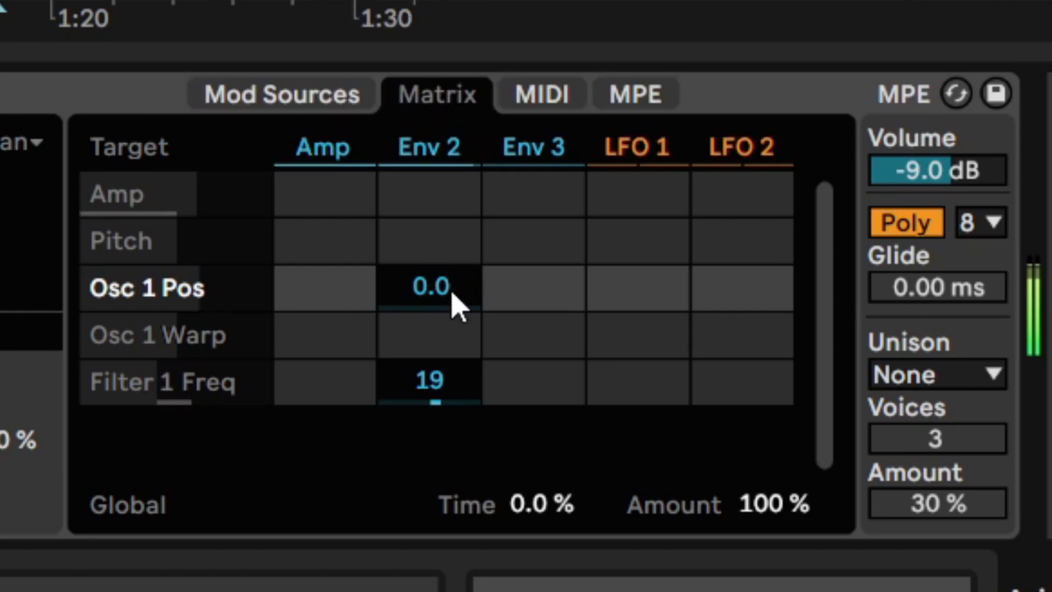
pyautogui.write('10')
pyautogui.press('Return')
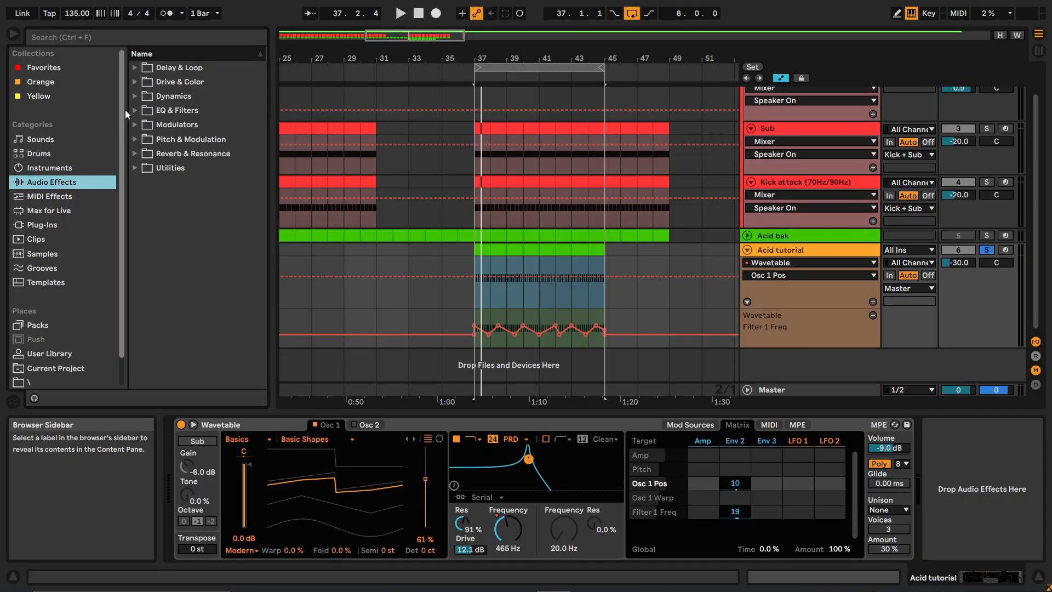
# Step: Add EQ Eight after Wavetable, keep only band 1 active and make it a 4x high-pass filter
pyautogui.click(135, 111)
pyautogui.moveTo(180, 154); pyautogui.dragTo(965, 485)
pyautogui.click(756, 552)
pyautogui.click(720, 552)
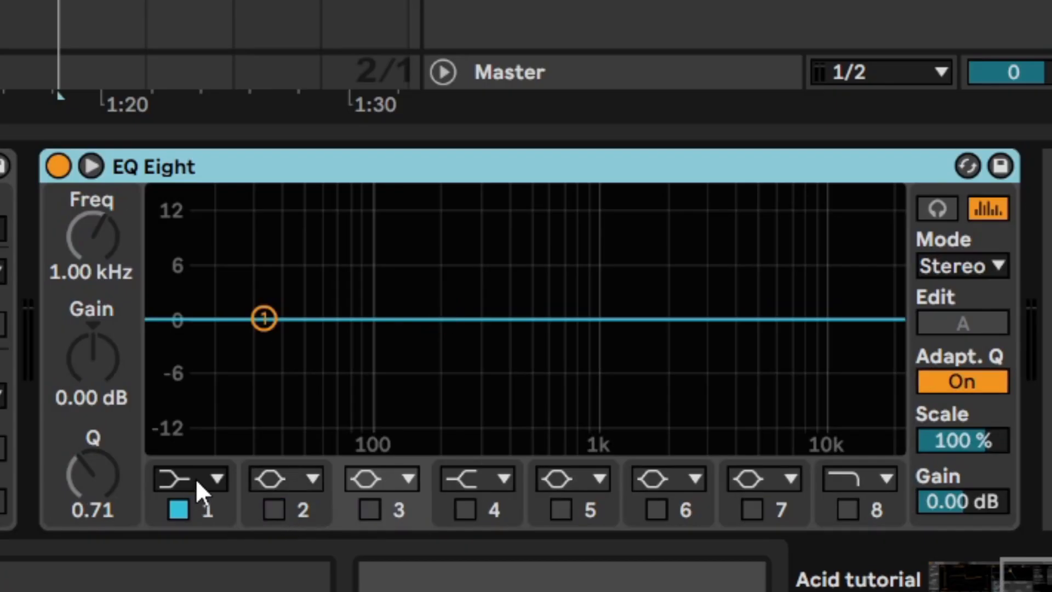
pyautogui.click(195, 478)
pyautogui.click(211, 240)
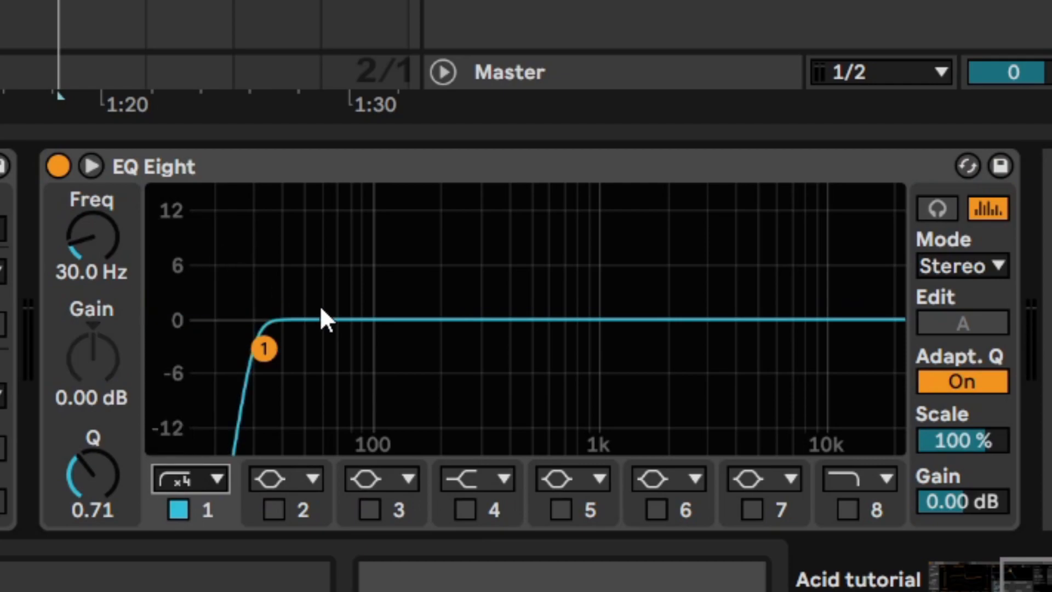
# Step: Start playback and set the EQ Eight high-pass frequency to 334 Hz
pyautogui.press('space')
pyautogui.moveTo(92, 237); pyautogui.dragTo(92, 147)
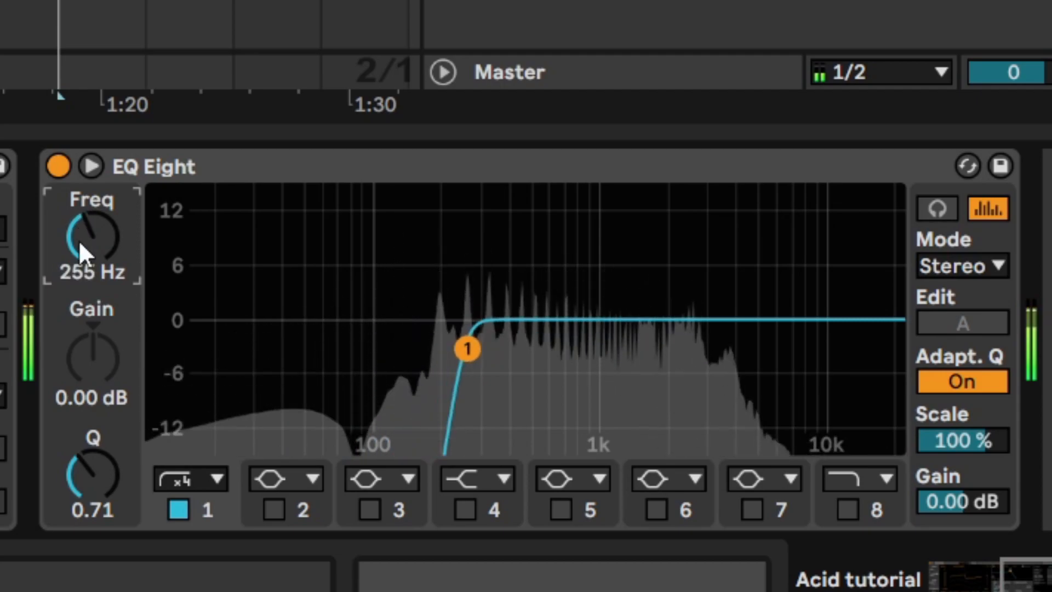
pyautogui.write('334')
pyautogui.press('Return')
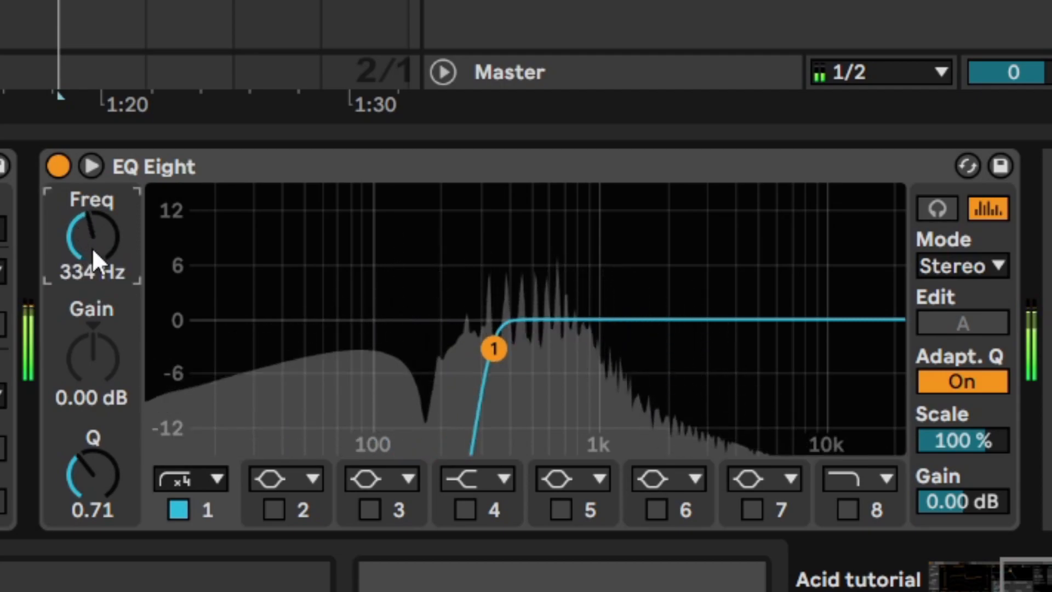
# Step: Compare the regular high-pass slope on EQ Eight band 1 with the 4x slope during playback
pyautogui.click(205, 474)
pyautogui.click(205, 475)
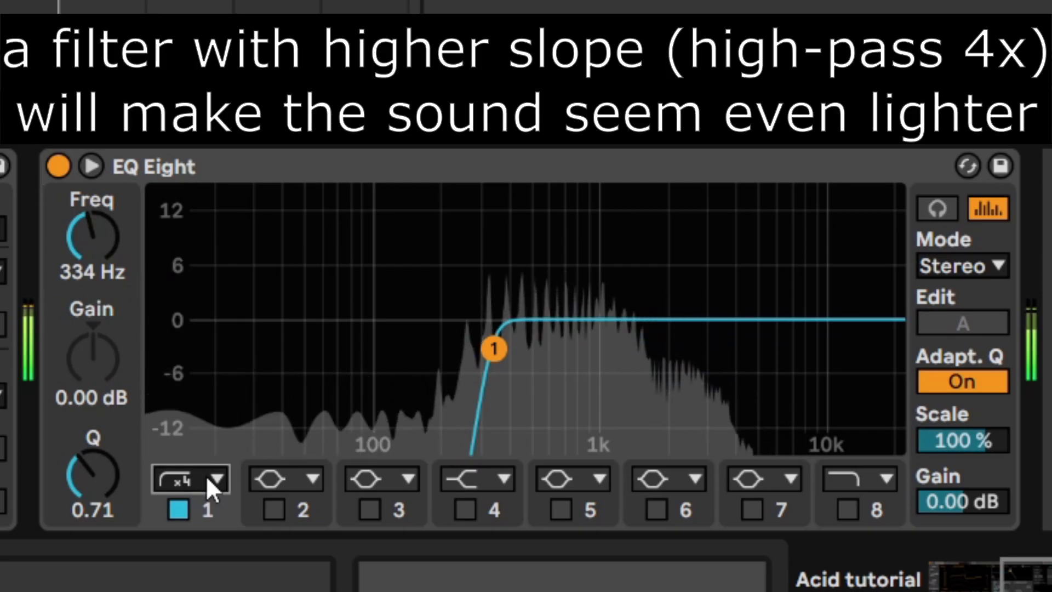
pyautogui.press('Down')
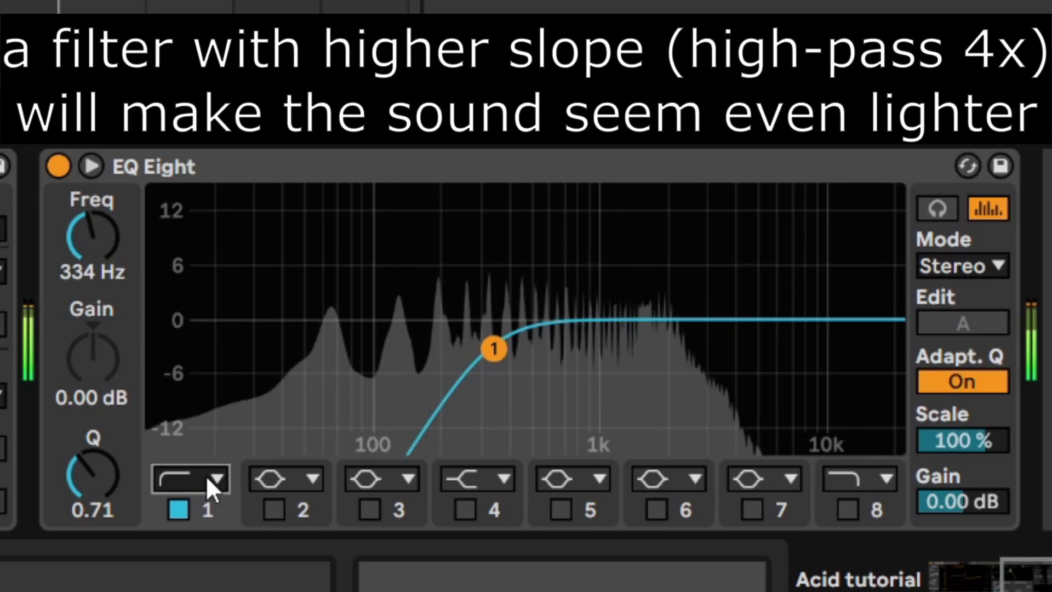
pyautogui.press('Up')
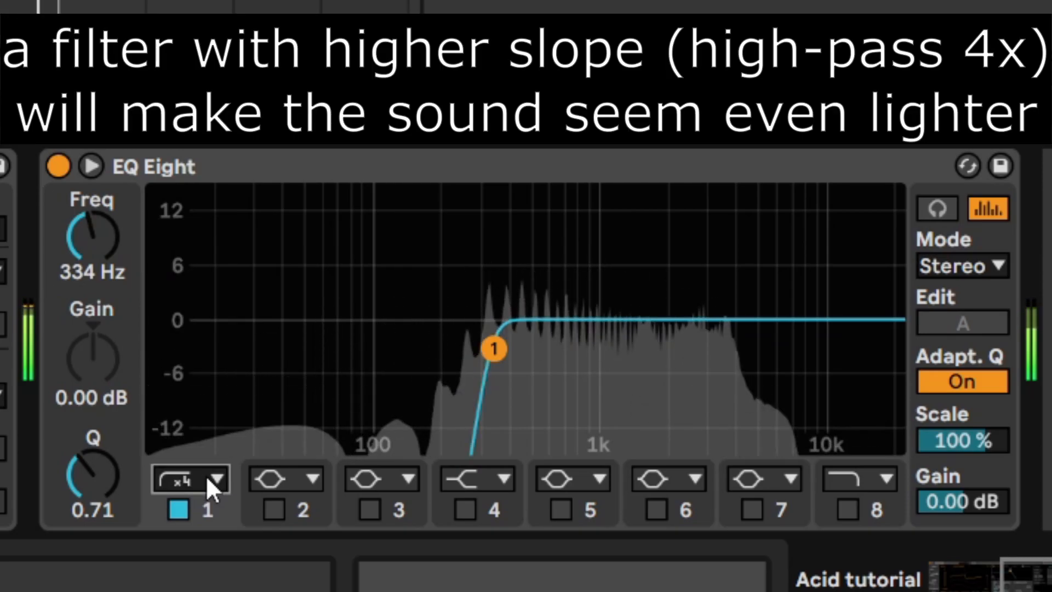
# Step: Set the Q of EQ Eight band 1 to 0.51
pyautogui.click(101, 504)
pyautogui.write('.51')
pyautogui.press('Return')
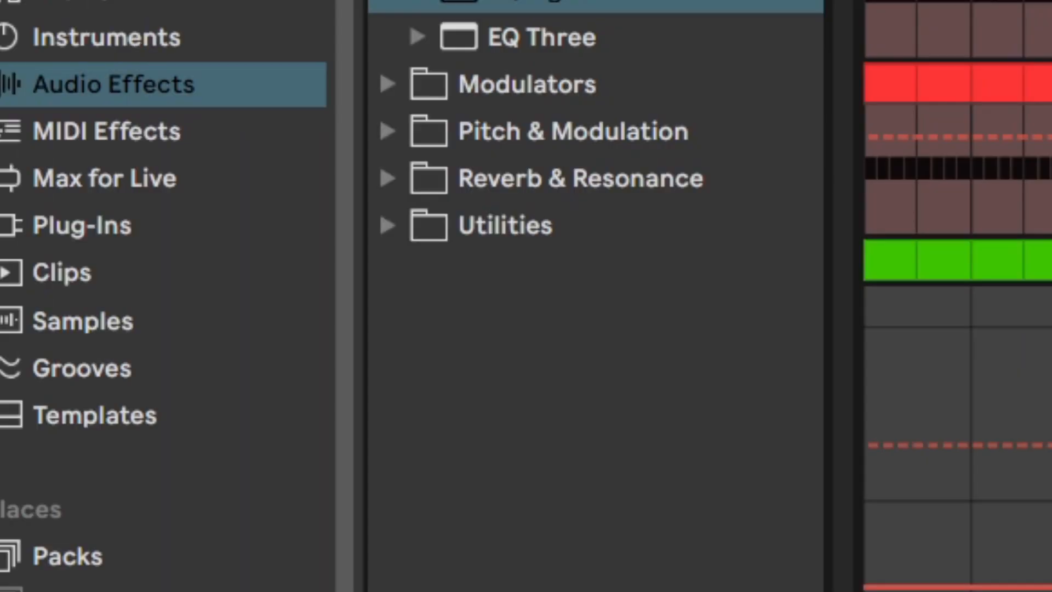
# Step: Add a Utility effect after EQ Eight and set its output gain to 6.1 dB
pyautogui.click(390, 227)
pyautogui.moveTo(499, 321); pyautogui.dragTo(879, 281)
pyautogui.click(930, 235)
pyautogui.write('6.1')
pyautogui.press('Return')
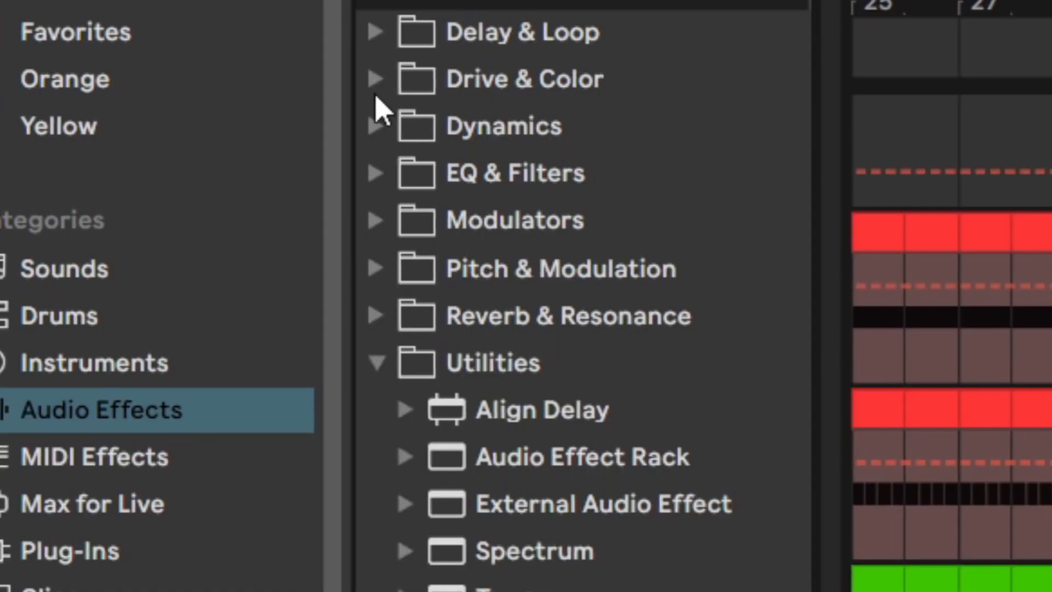
# Step: Add an Overdrive effect from Drive & Color after Utility
pyautogui.click(374, 90)
pyautogui.moveTo(545, 360); pyautogui.dragTo(981, 329)
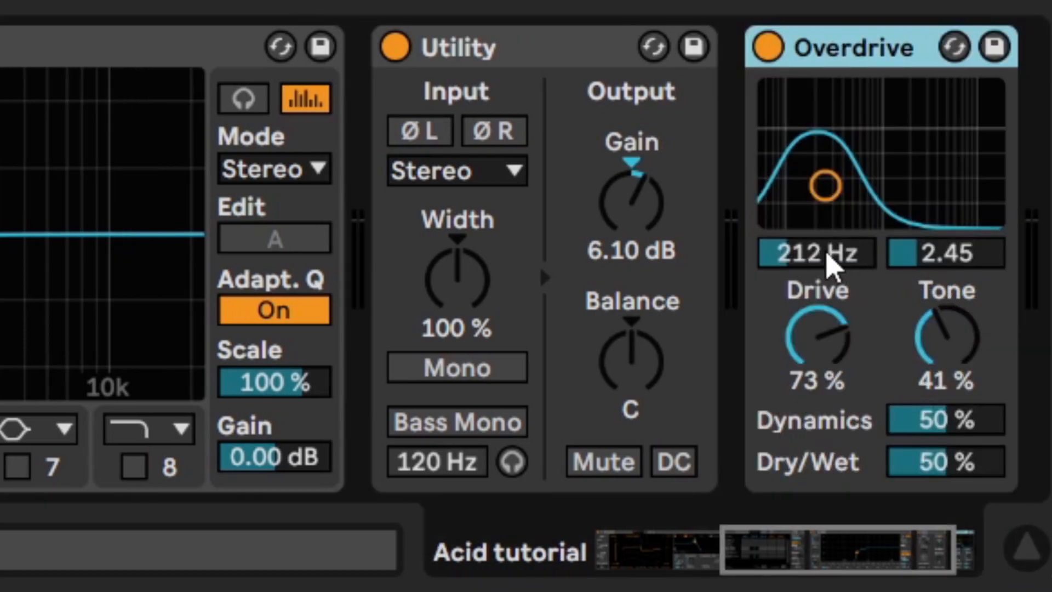
pyautogui.moveTo(834, 552); pyautogui.dragTo(932, 564)
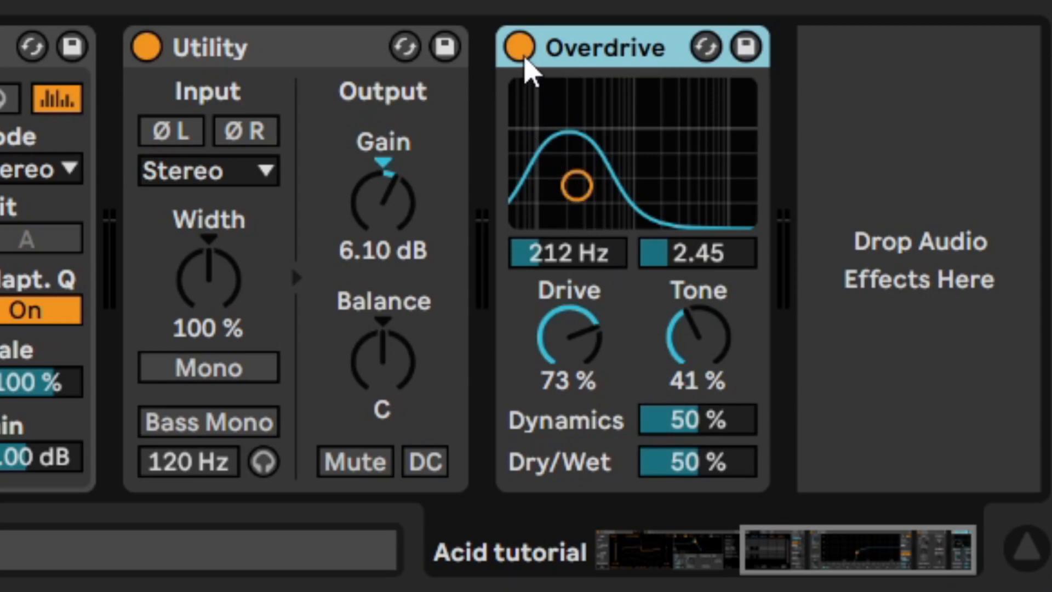
# Step: Bypass Overdrive, insert an Amp before it and try the Rock, Lead, Blues and Boost models
pyautogui.click(519, 48)
pyautogui.moveTo(1, 11); pyautogui.dragTo(467, 174)
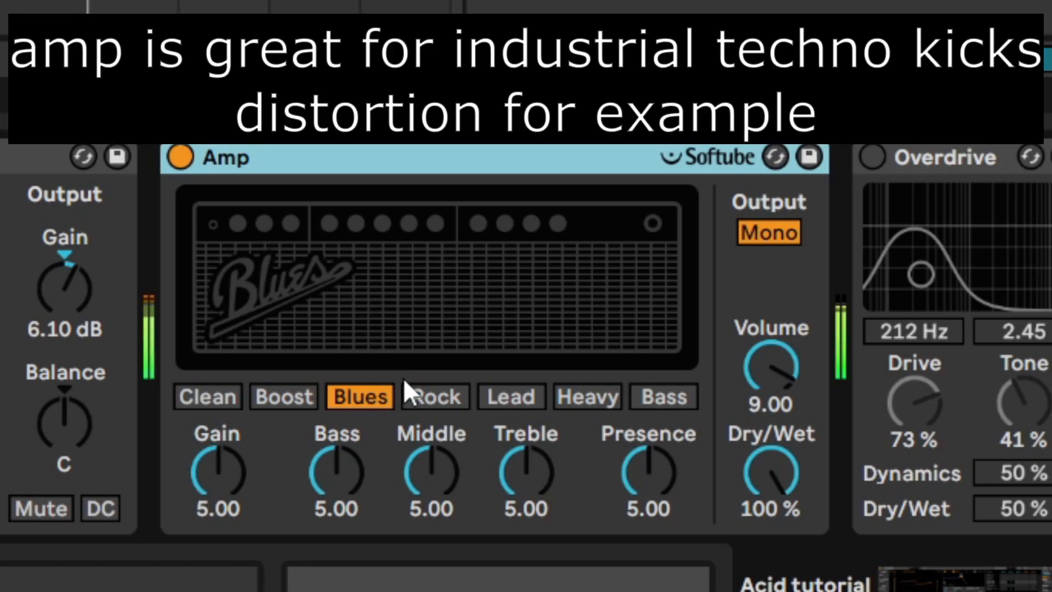
pyautogui.click(430, 398)
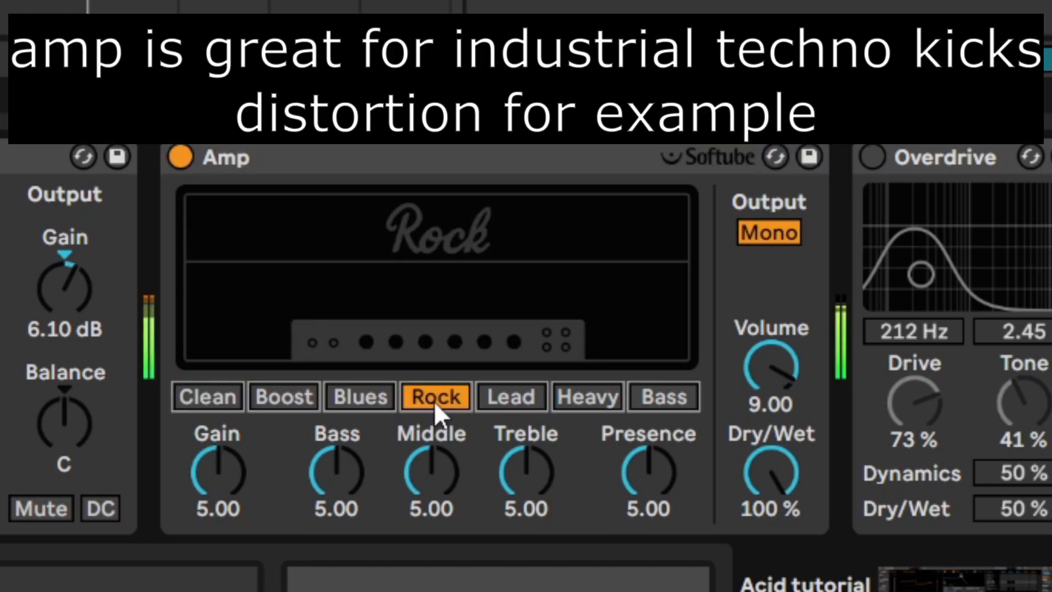
pyautogui.click(500, 399)
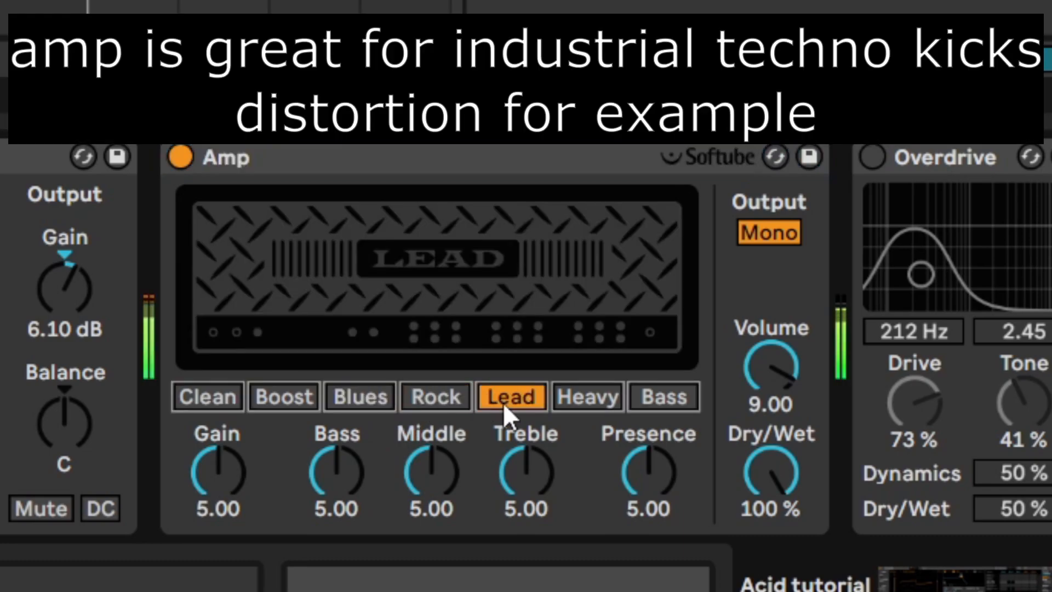
pyautogui.click(358, 394)
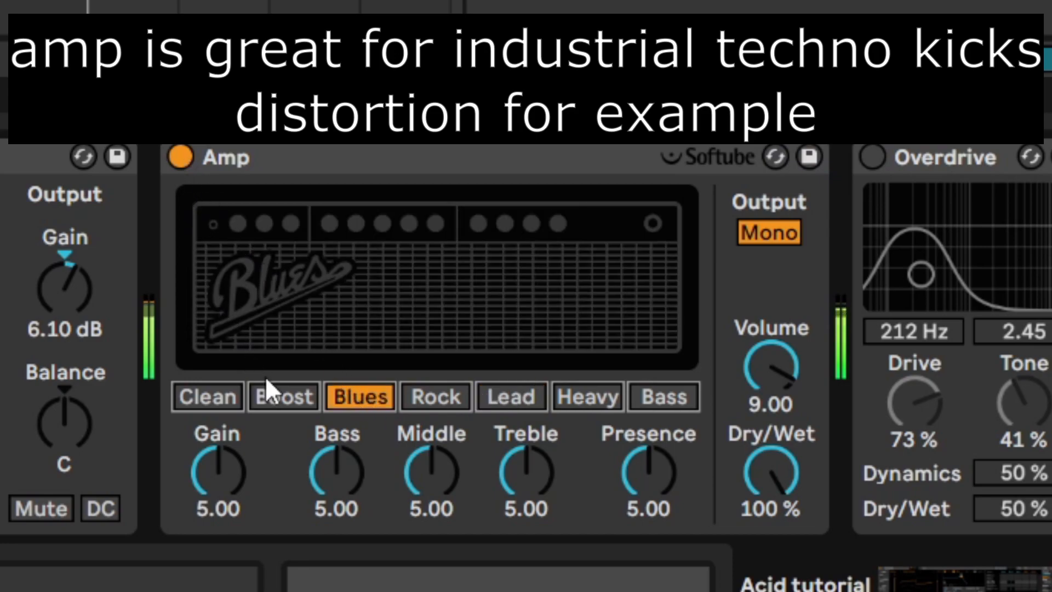
pyautogui.click(277, 396)
# Step: Switch off the Amp effect and delete it from the device chain
pyautogui.click(178, 157)
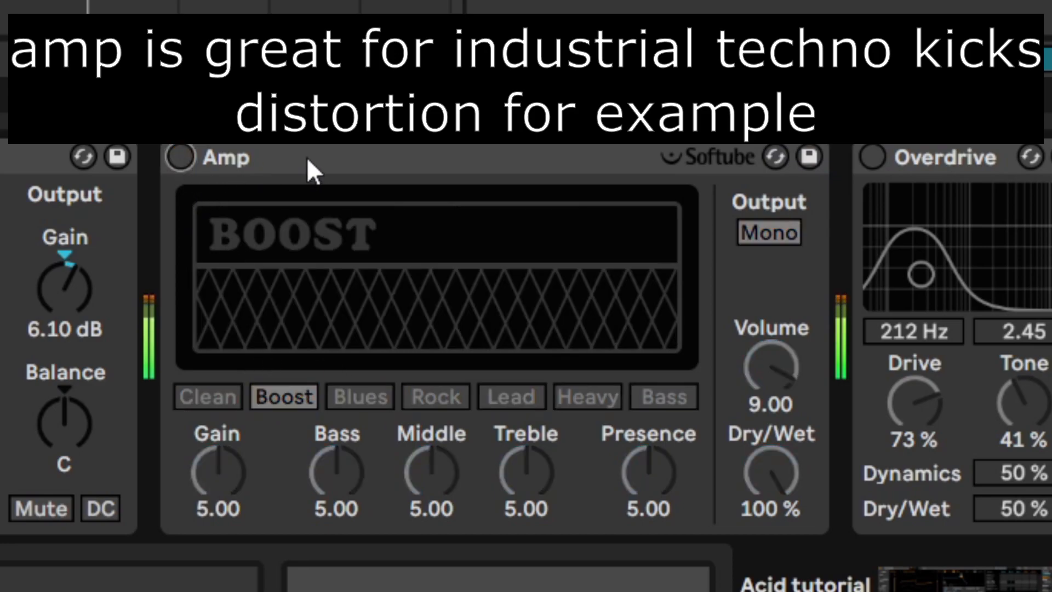
pyautogui.click(442, 167)
pyautogui.press('Delete')
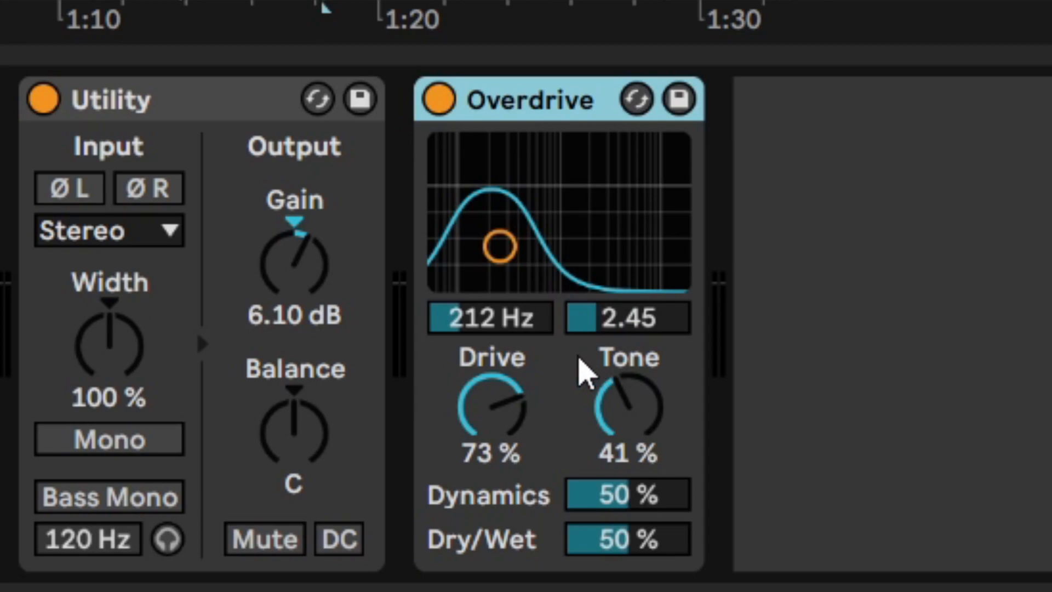
# Step: Play the track and compare the sound with Overdrive bypassed and enabled
pyautogui.press('space')
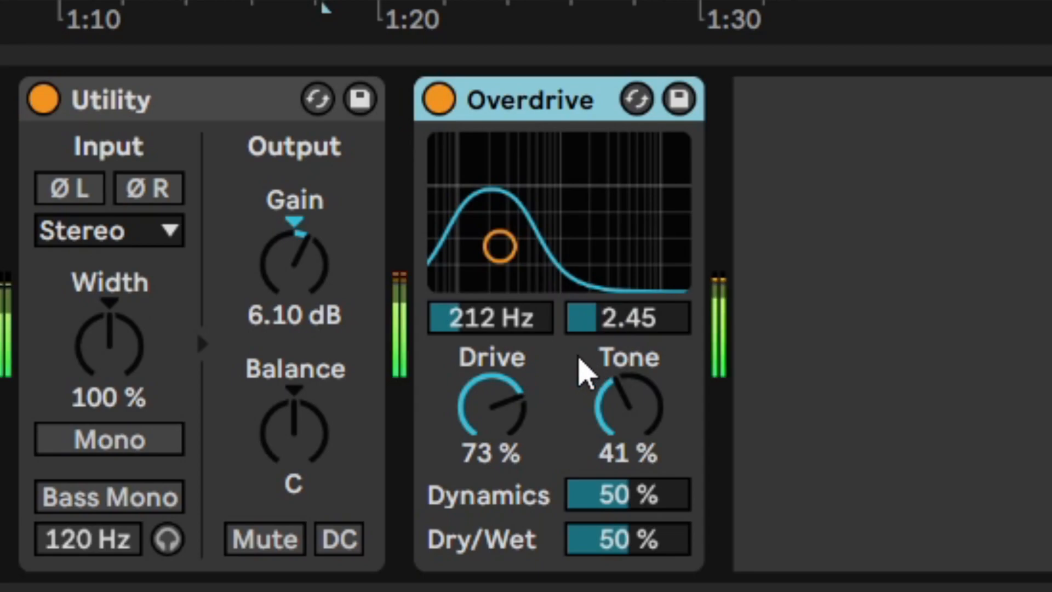
pyautogui.click(438, 102)
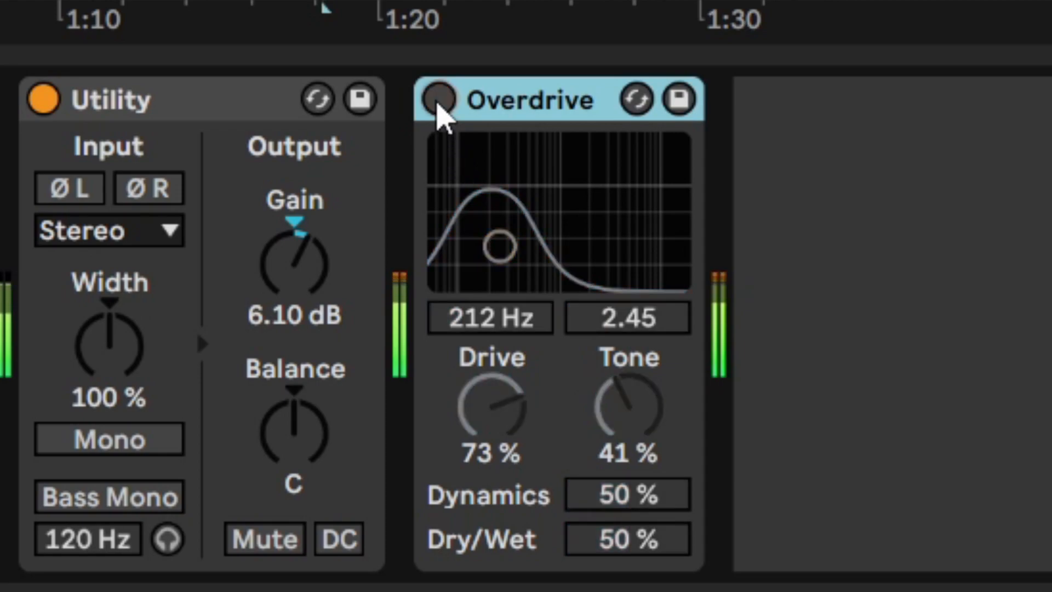
pyautogui.click(438, 101)
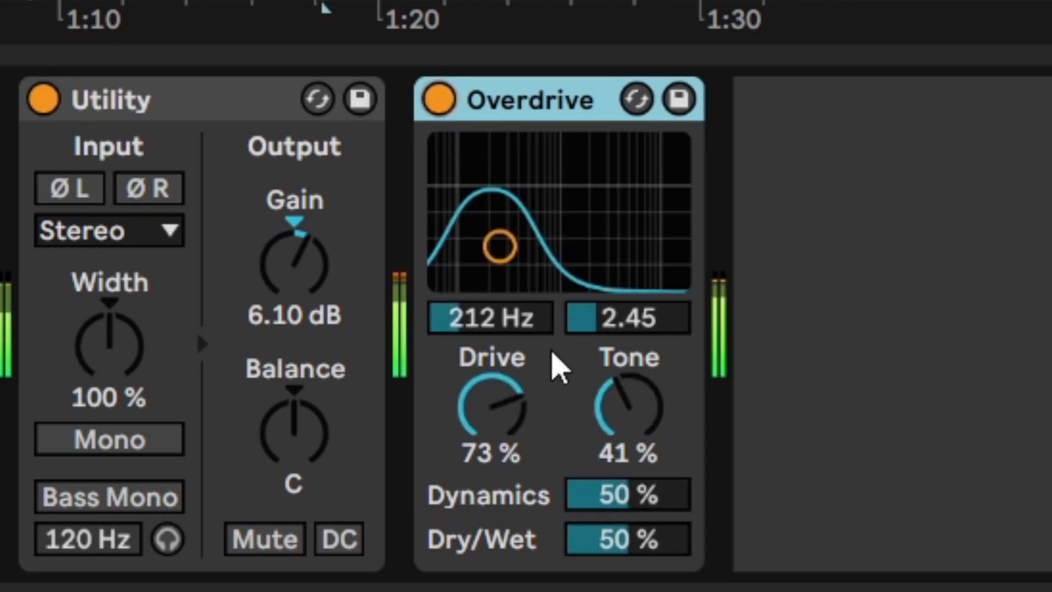
pyautogui.press('space')
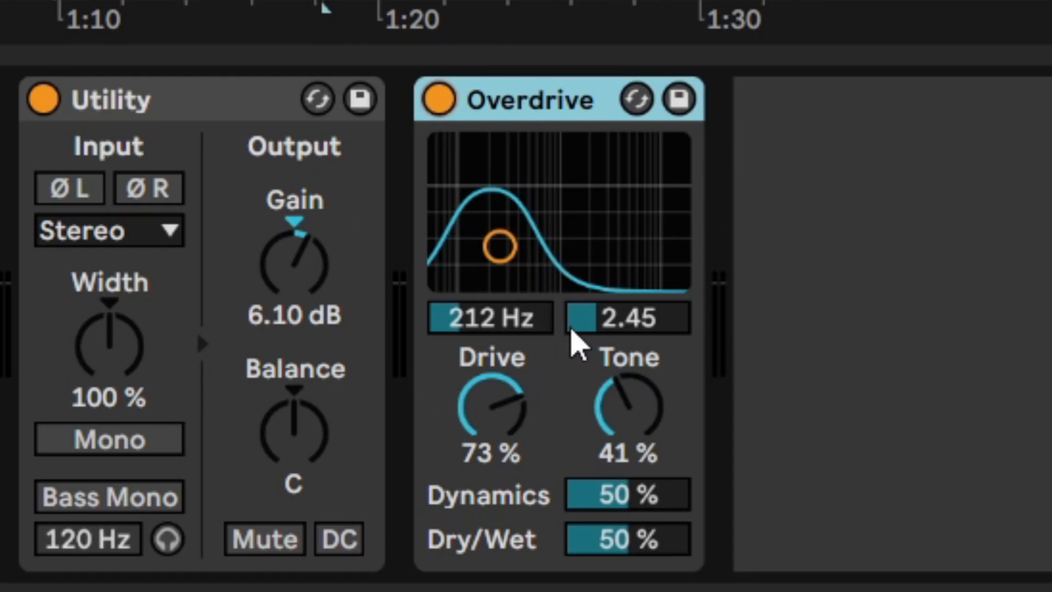
# Step: Sweep the Overdrive filter frequency during playback and set it to 765 Hz
pyautogui.press('space')
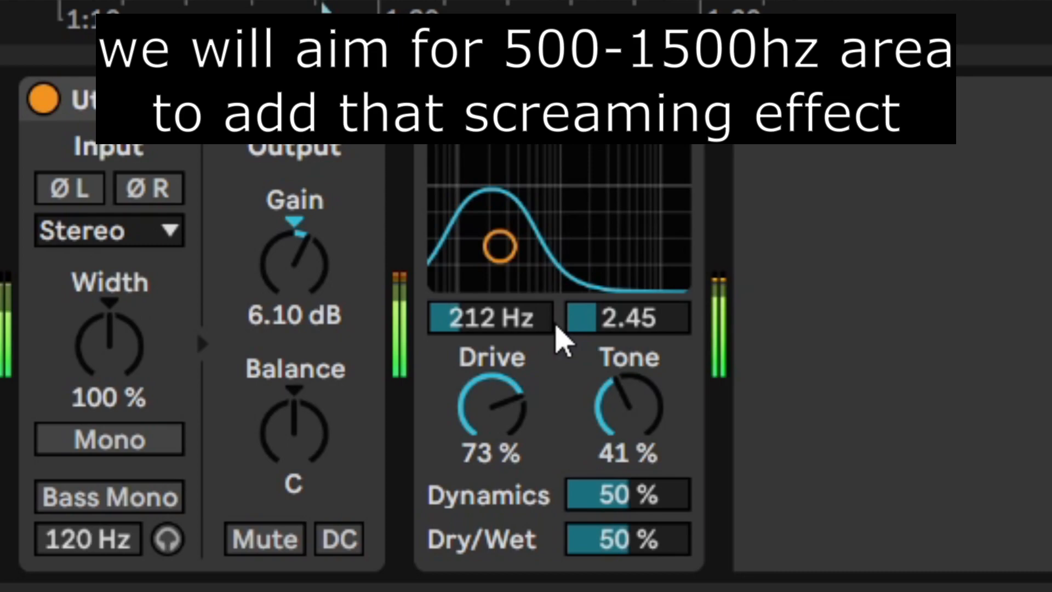
pyautogui.click(463, 316)
pyautogui.moveTo(464, 315); pyautogui.dragTo(463, 246)
pyautogui.write('765')
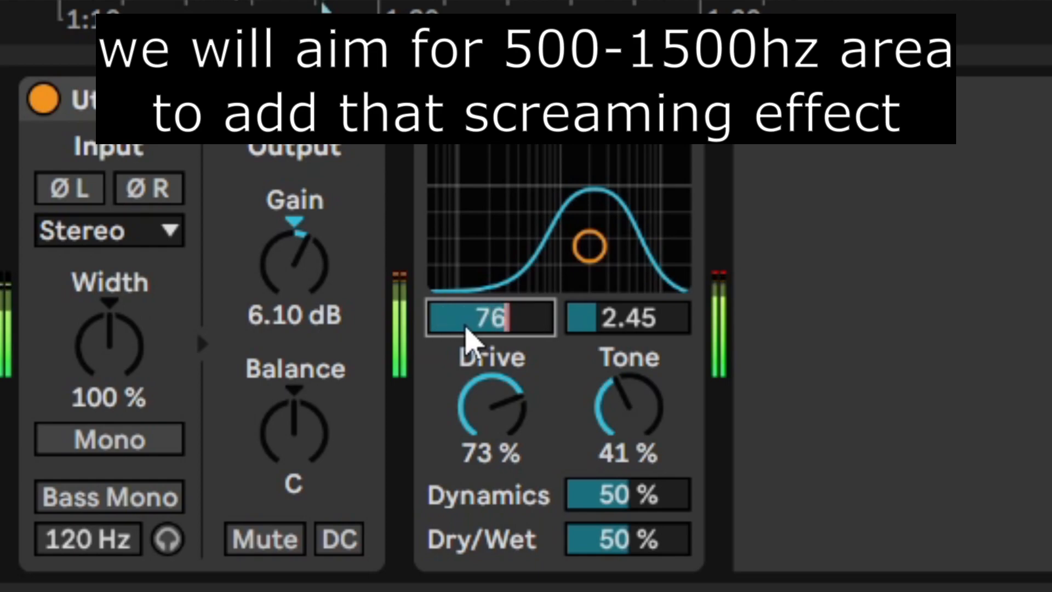
pyautogui.press('Return')
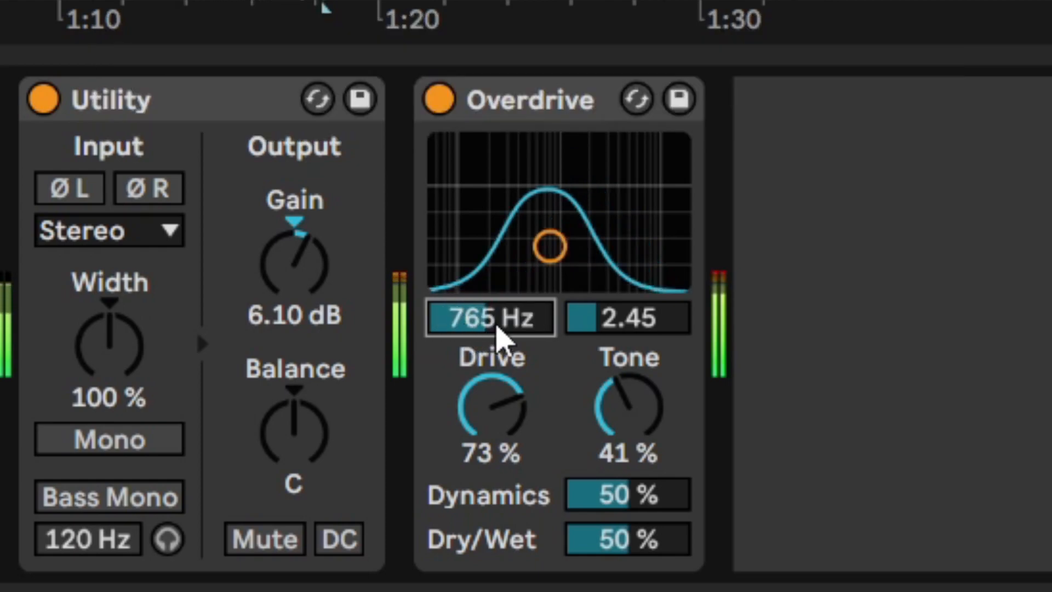
# Step: Try wider and narrower Overdrive filter bandwidths and settle on a bandwidth of 2.50
pyautogui.click(598, 328)
pyautogui.write('2.5')
pyautogui.press('Return')
pyautogui.press('Up')
pyautogui.press('Up')
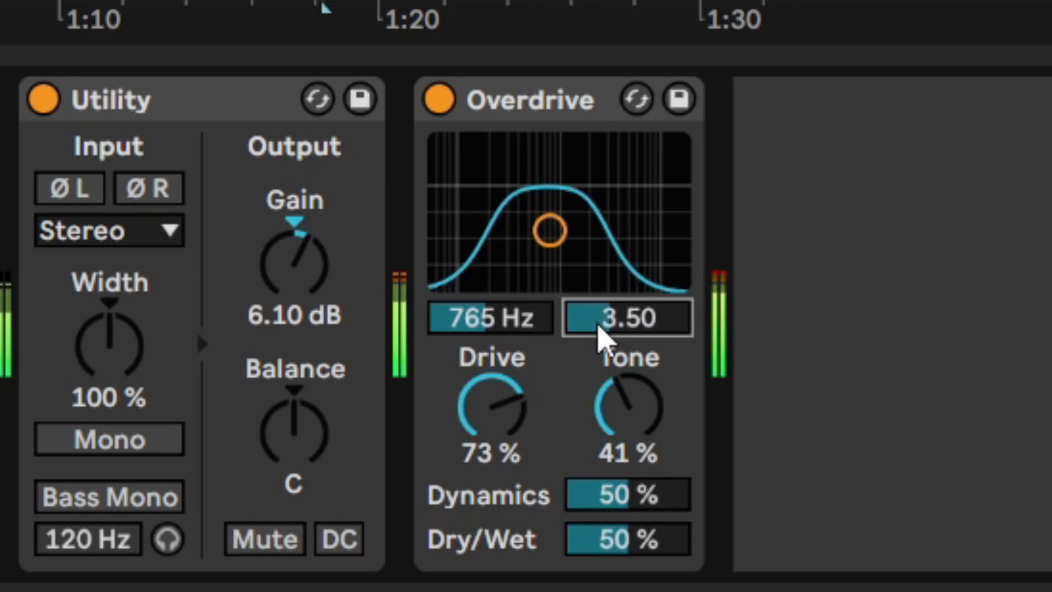
pyautogui.press('Down')
pyautogui.press('Down')
pyautogui.press('Down')
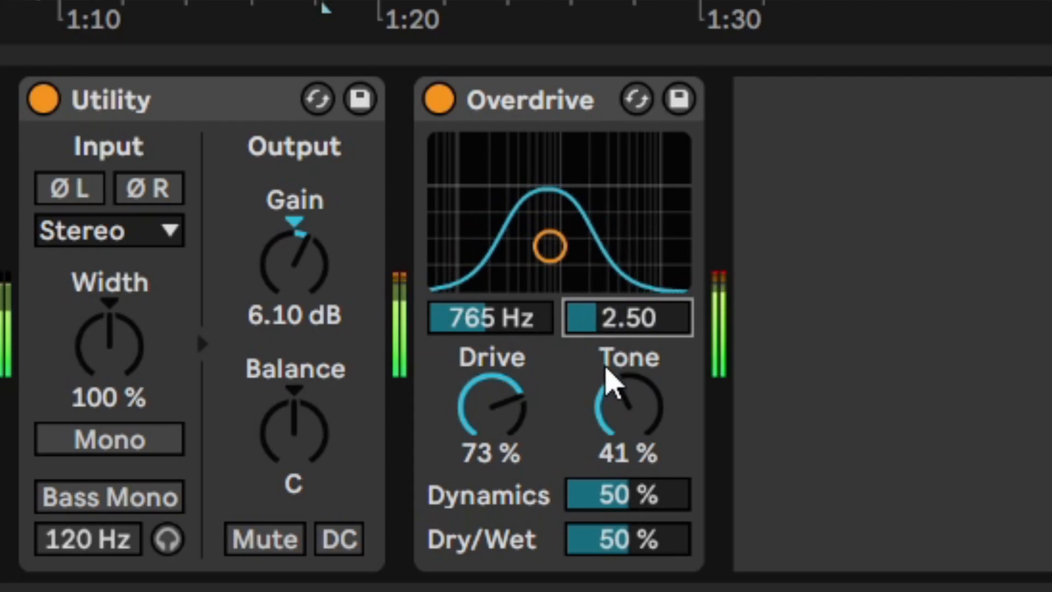
pyautogui.press('Up')
pyautogui.click(569, 397)
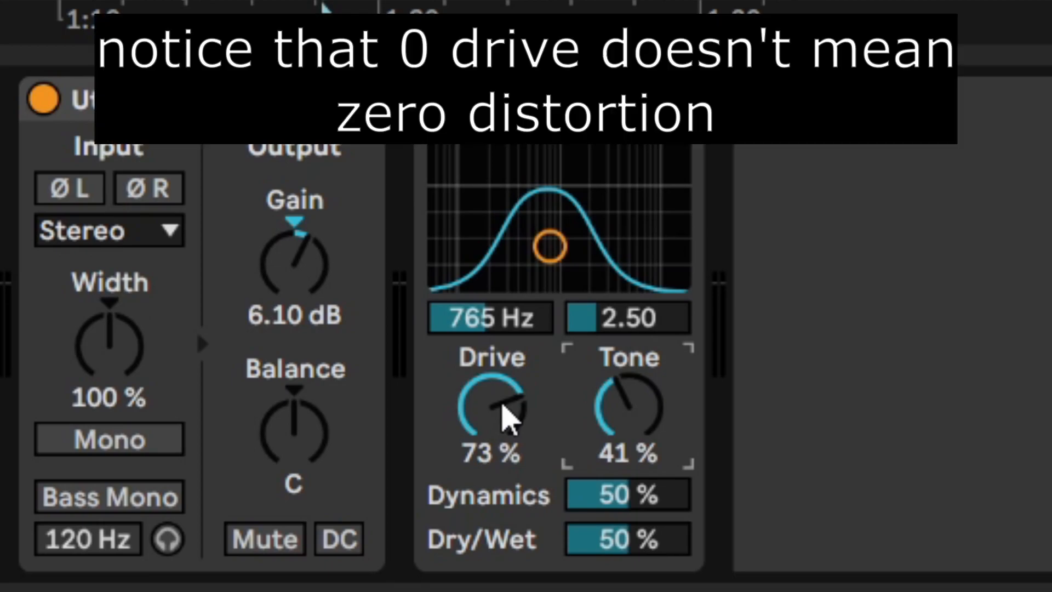
# Step: Lower the Overdrive drive to 0 % and compare the sound with the effect bypassed and enabled
pyautogui.moveTo(477, 435); pyautogui.dragTo(477, 504)
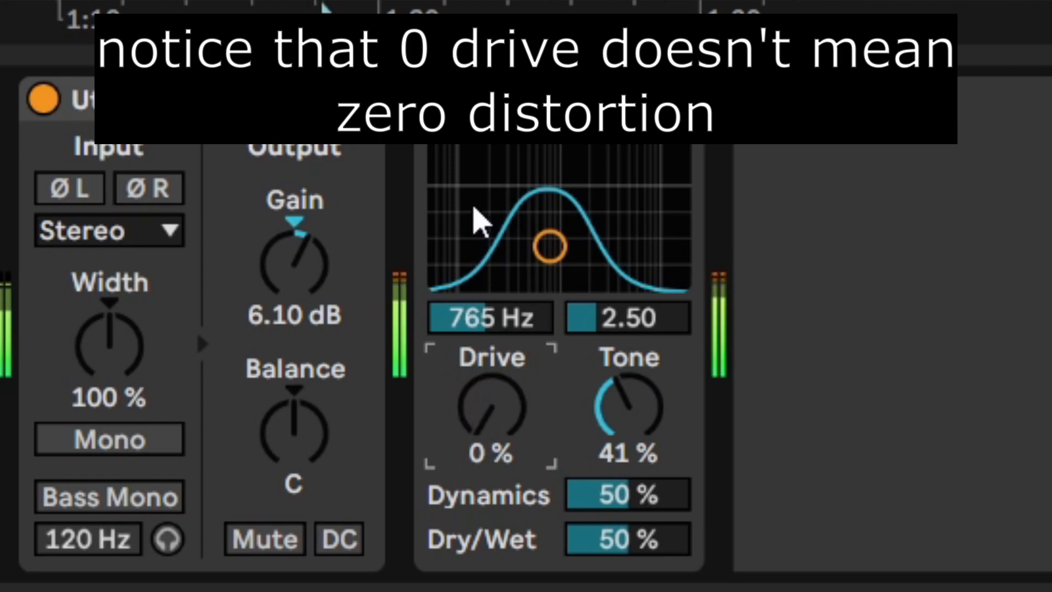
pyautogui.click(440, 99)
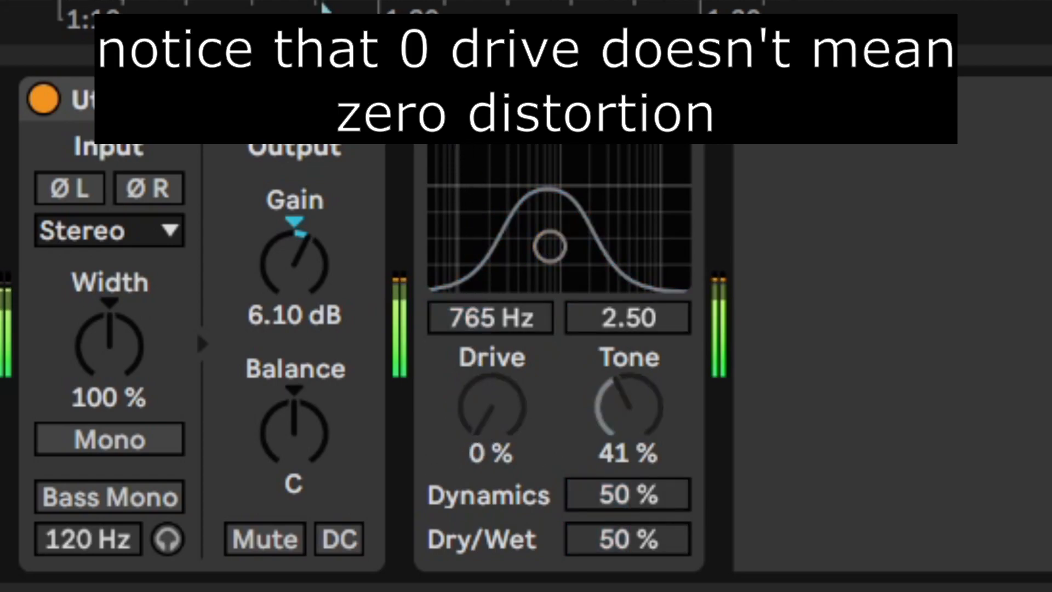
pyautogui.click(439, 100)
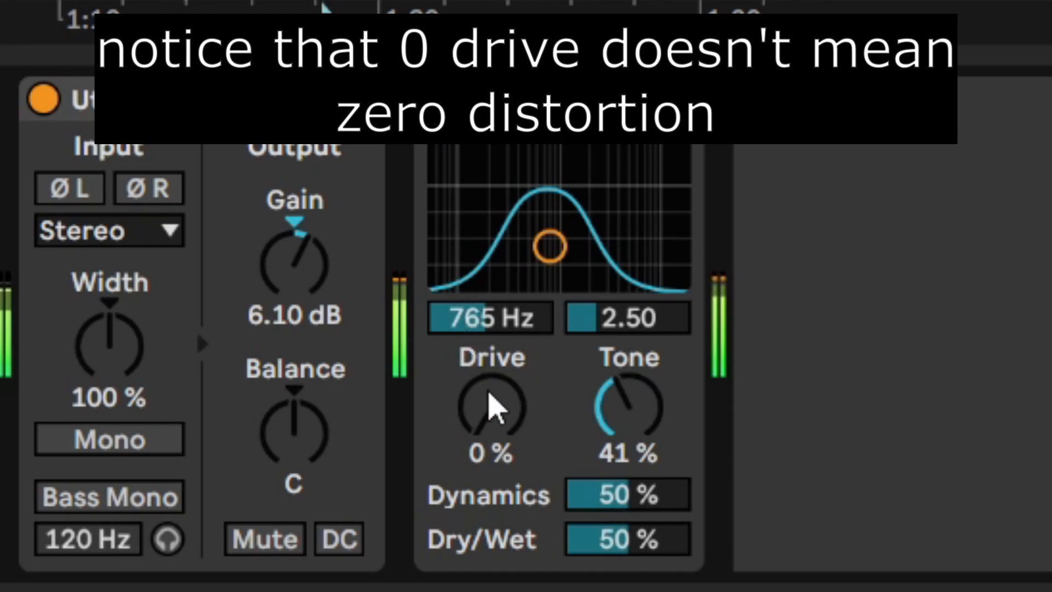
# Step: Set the Overdrive drive to 34 %
pyautogui.click(499, 436)
pyautogui.write('34')
pyautogui.press('Return')
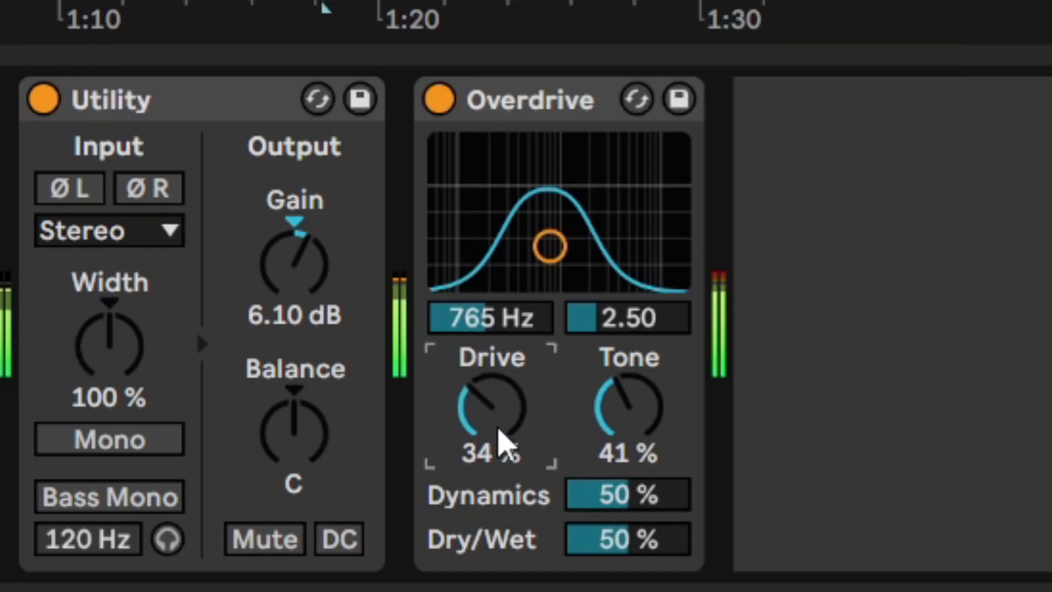
# Step: Set the Overdrive tone to 42 % and its dynamics to 12 %
pyautogui.click(623, 430)
pyautogui.moveTo(623, 431)
pyautogui.mouseDown()
pyautogui.moveTo(623, 366)
pyautogui.moveTo(623, 476)
pyautogui.moveTo(623, 366)
pyautogui.moveTo(623, 476)
pyautogui.moveTo(623, 366)
pyautogui.moveTo(627, 439)
pyautogui.mouseUp()
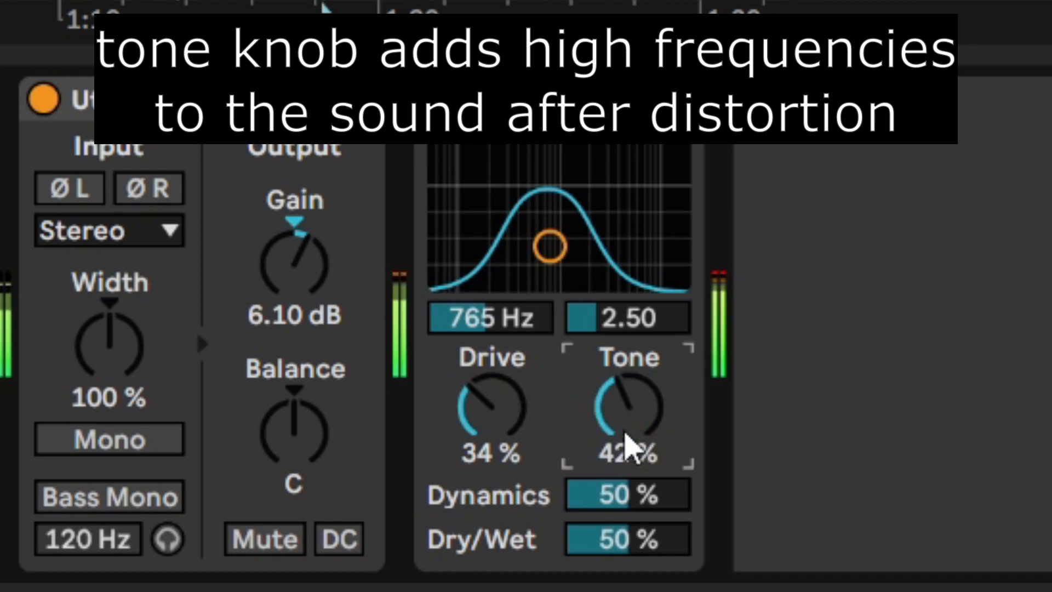
pyautogui.moveTo(629, 496); pyautogui.dragTo(630, 549)
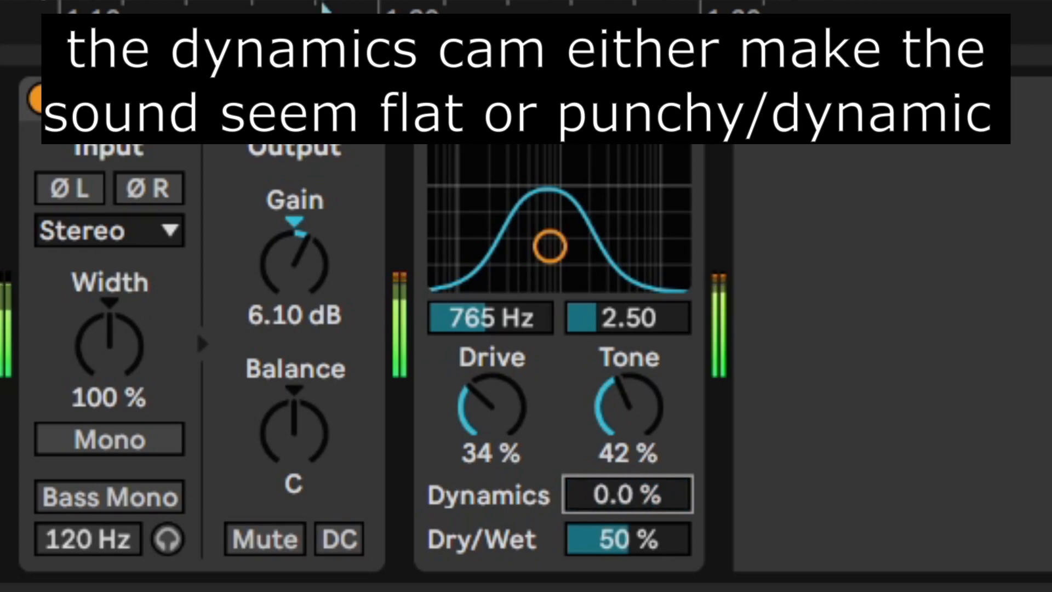
pyautogui.write('12')
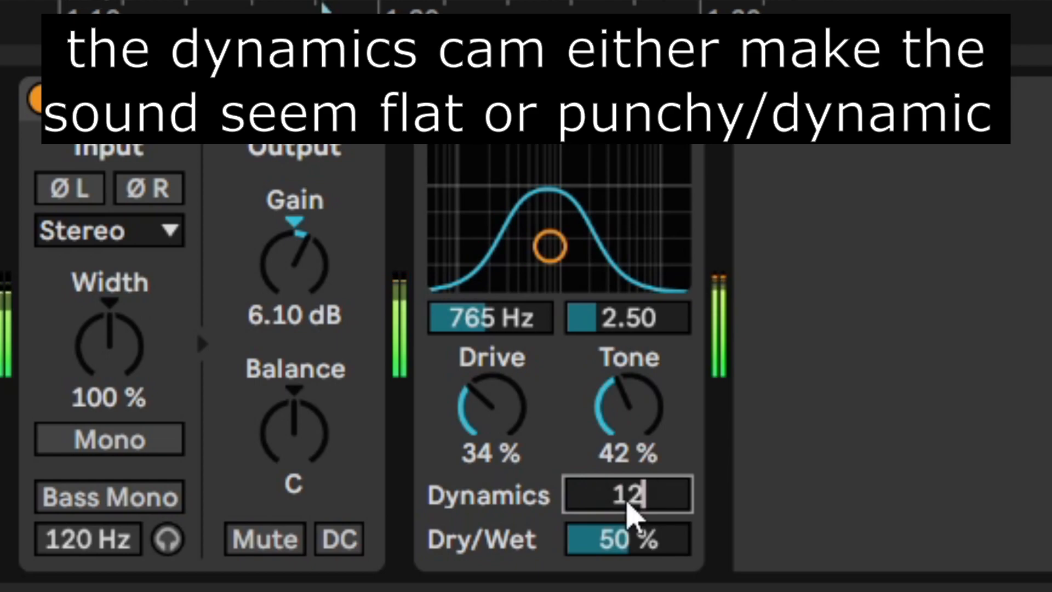
pyautogui.press('Return')
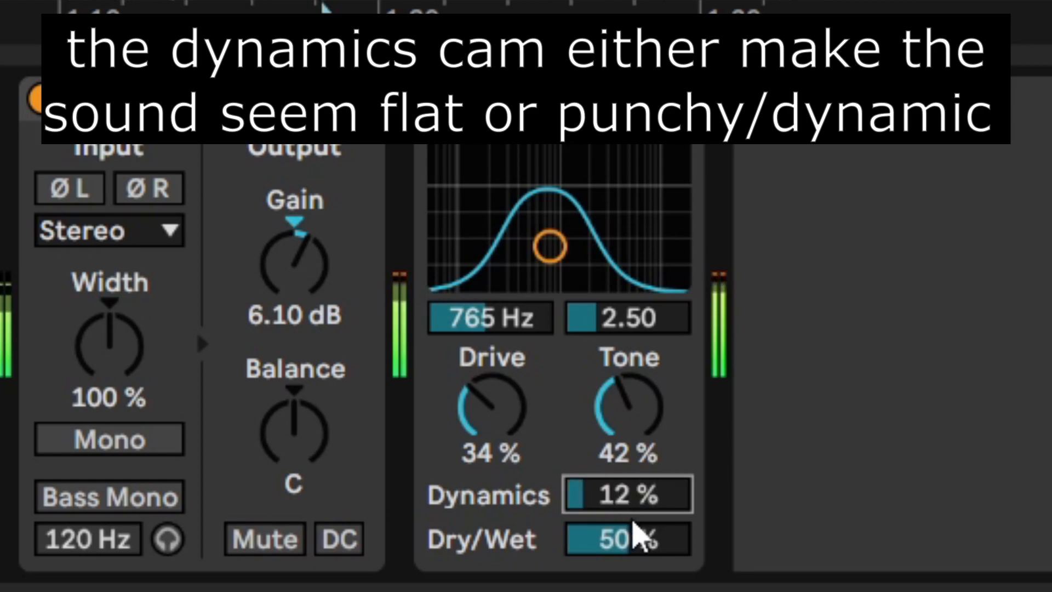
# Step: Set the Overdrive dry/wet mix to 97 % and compare the sound with the effect bypassed and enabled
pyautogui.moveTo(651, 554); pyautogui.dragTo(650, 591)
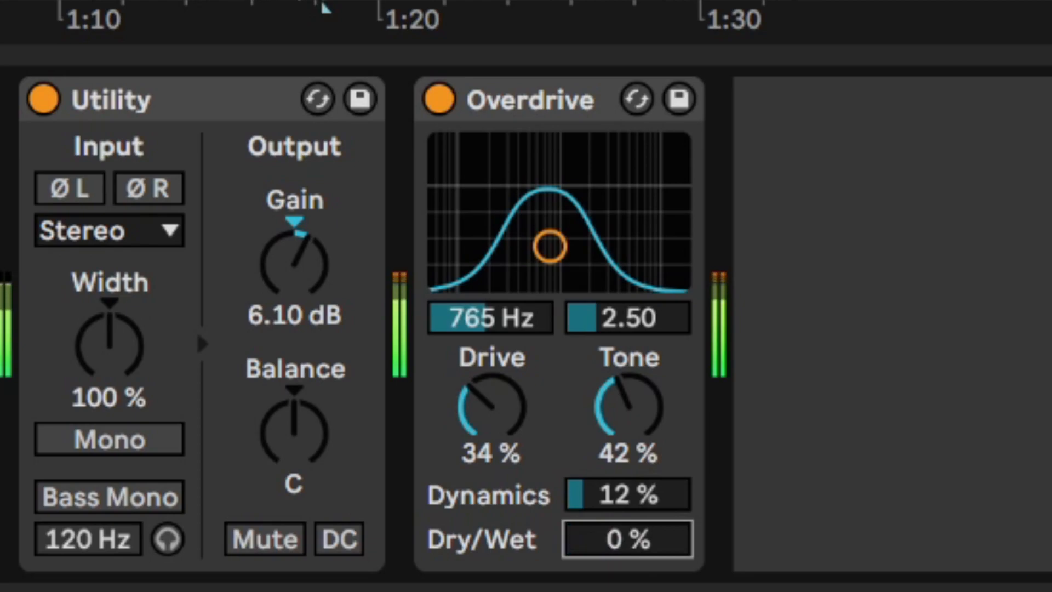
pyautogui.moveTo(644, 542); pyautogui.dragTo(643, 466)
pyautogui.write('97')
pyautogui.press('Return')
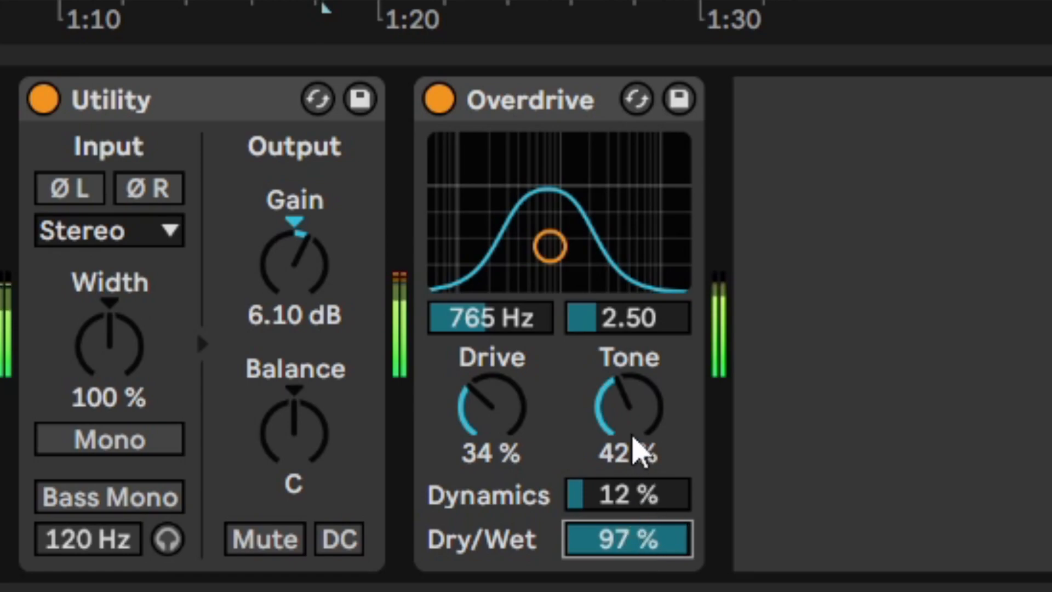
pyautogui.click(439, 100)
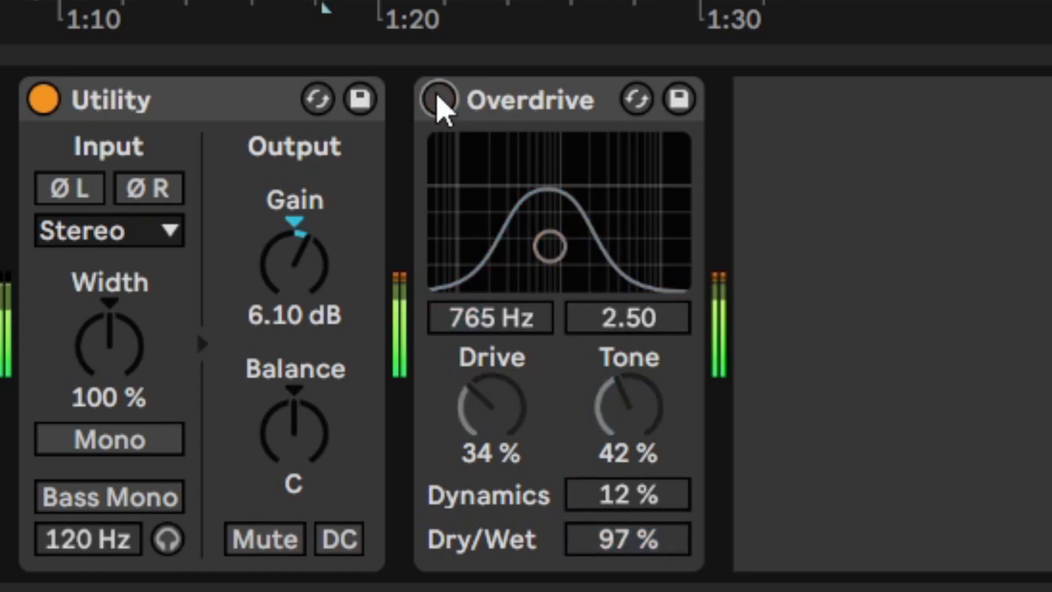
pyautogui.click(439, 99)
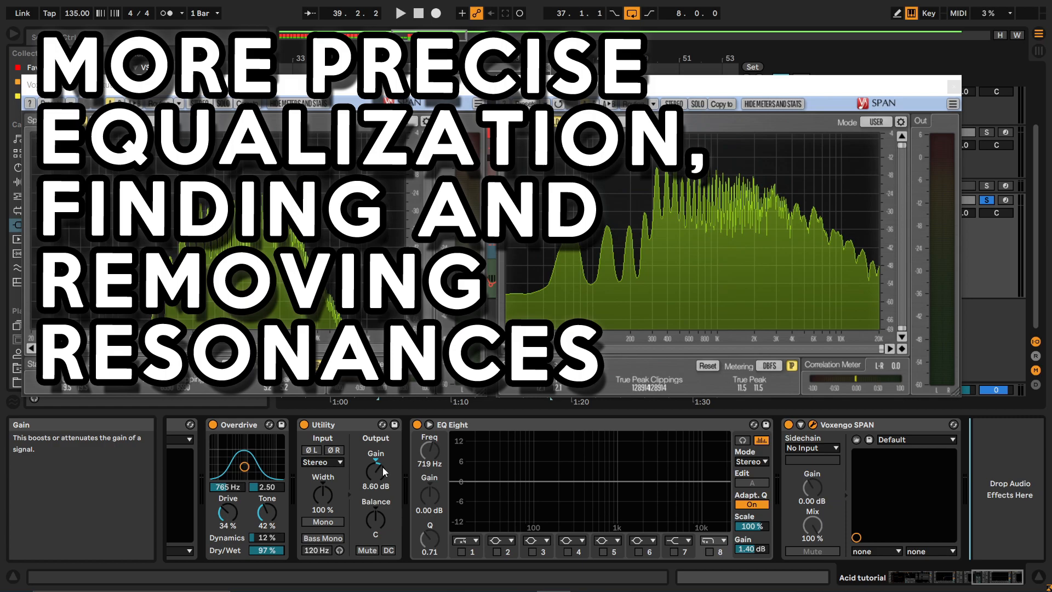
# Step: Play the loop and isolate the first tall peak near 333 Hz in the after-overdrive SPAN spectrum to hear the resonance
pyautogui.press('ctrl')
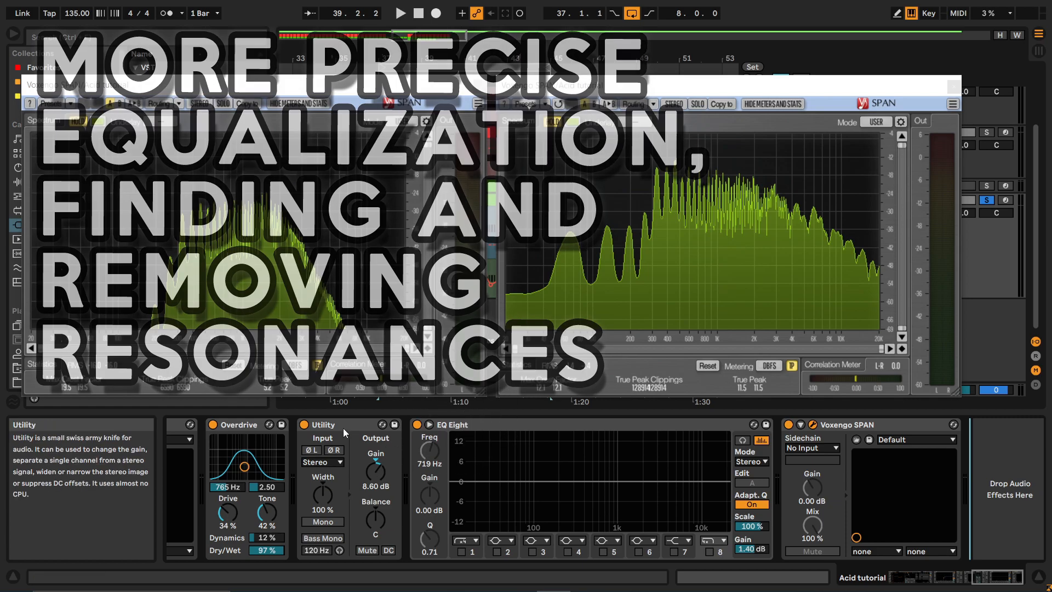
pyautogui.press('ctrl')
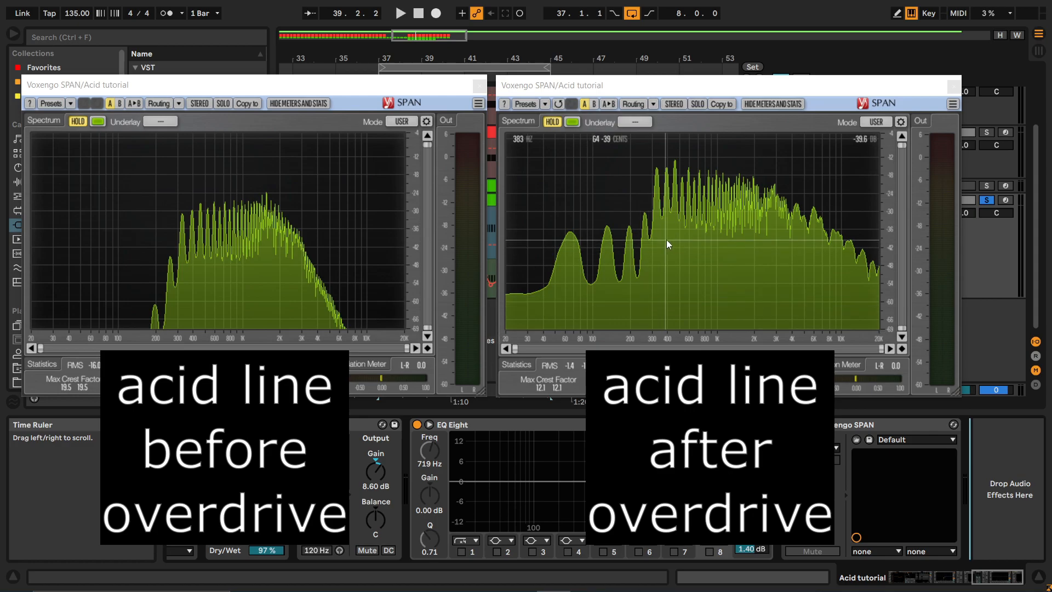
pyautogui.press('ctrl')
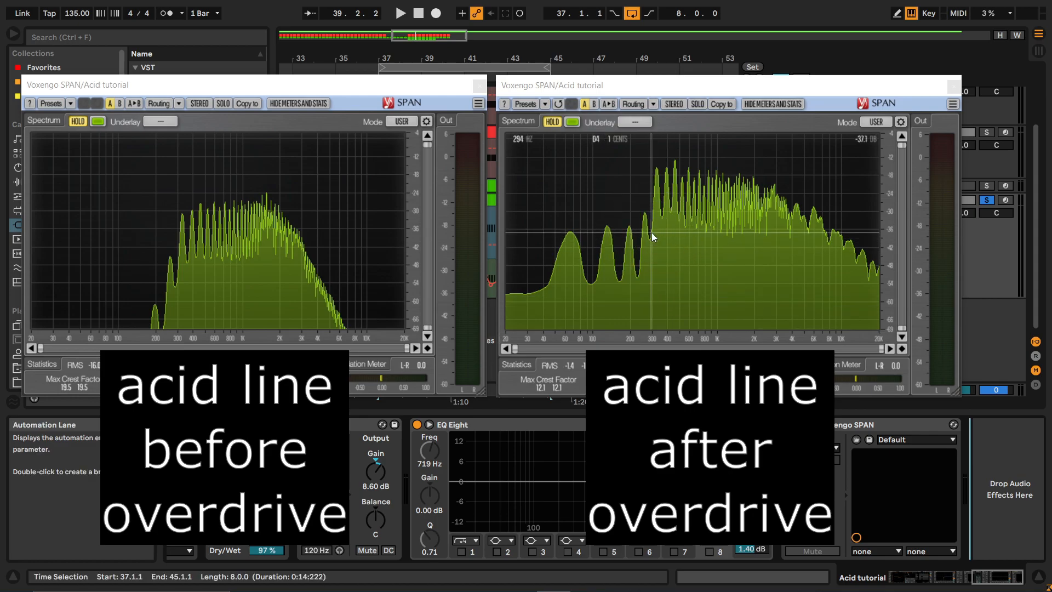
pyautogui.press('space')
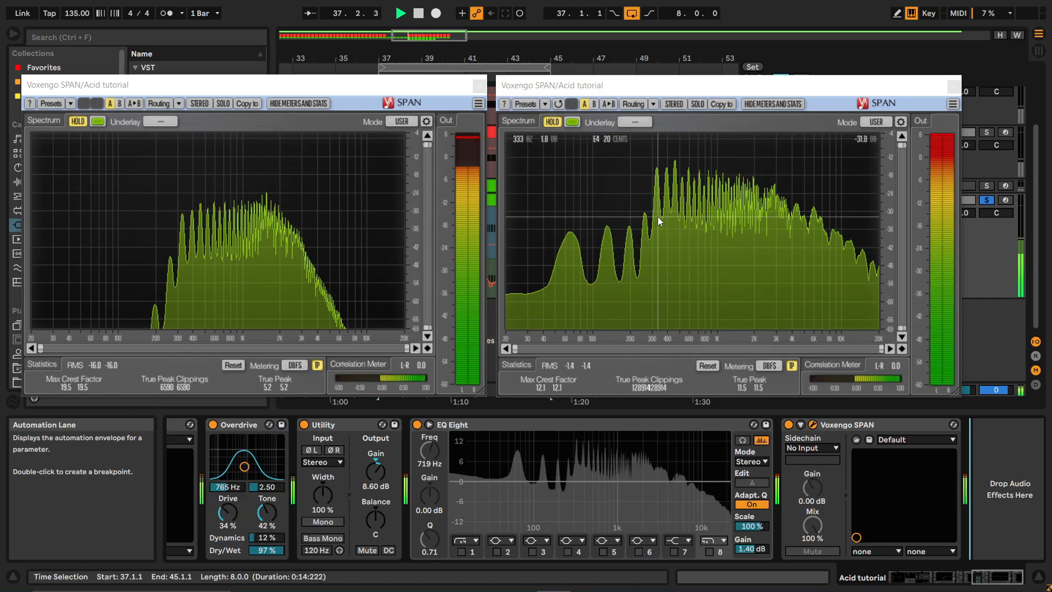
pyautogui.click(658, 209)
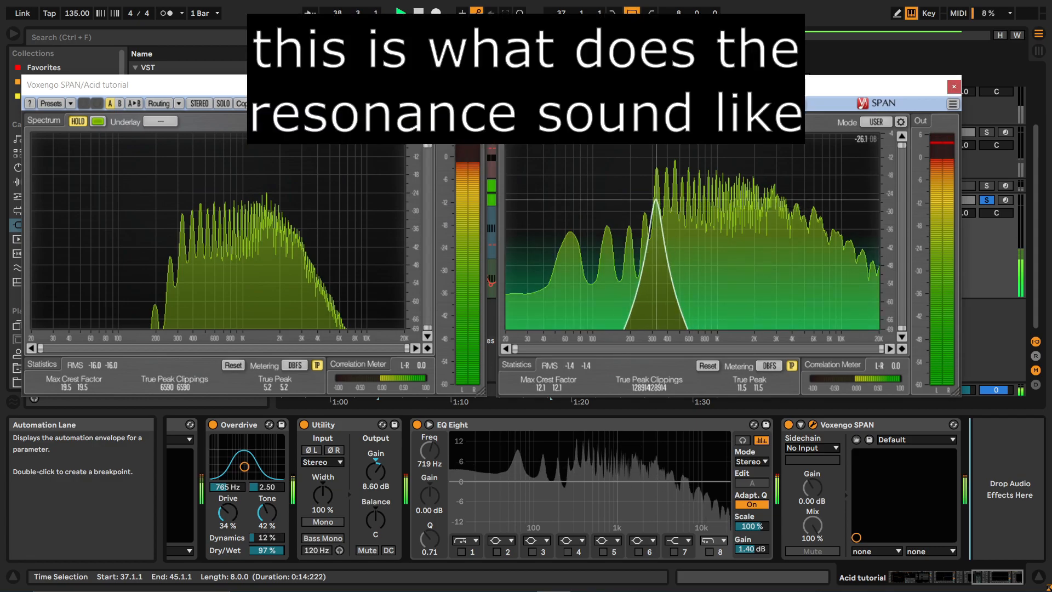
pyautogui.moveTo(656, 188); pyautogui.dragTo(657, 200)
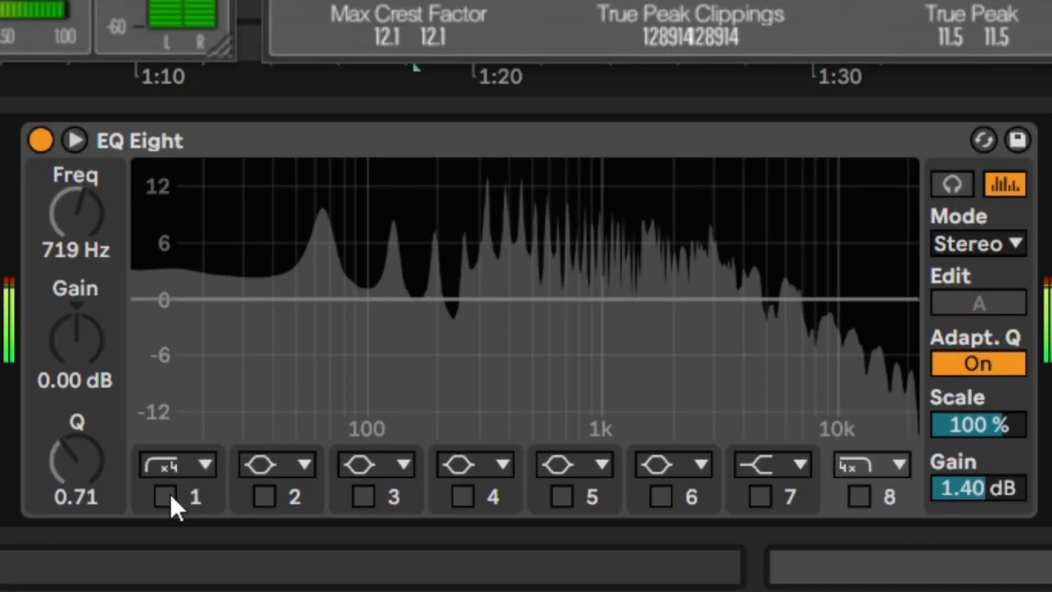
# Step: Enable the EQ Eight band 1 low cut at 100 Hz, comparing the sound with the band off and on
pyautogui.click(461, 552)
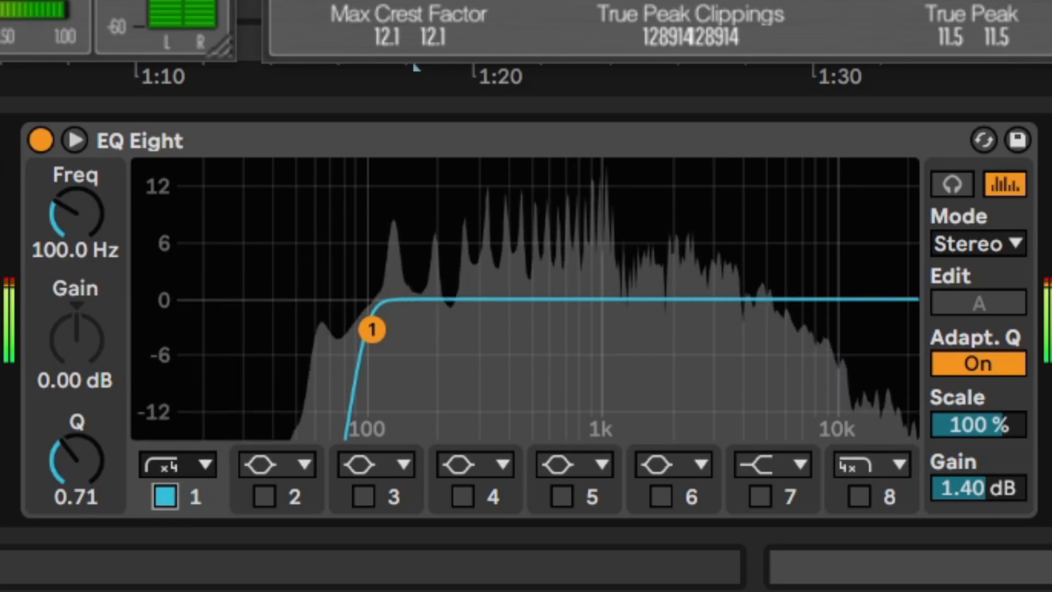
pyautogui.click(163, 499)
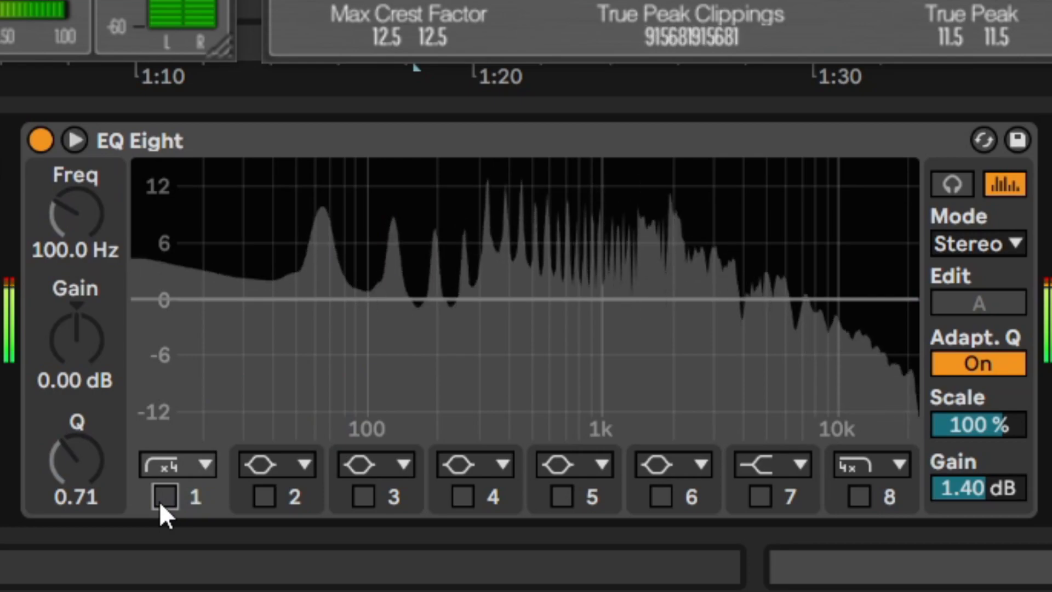
pyautogui.click(160, 502)
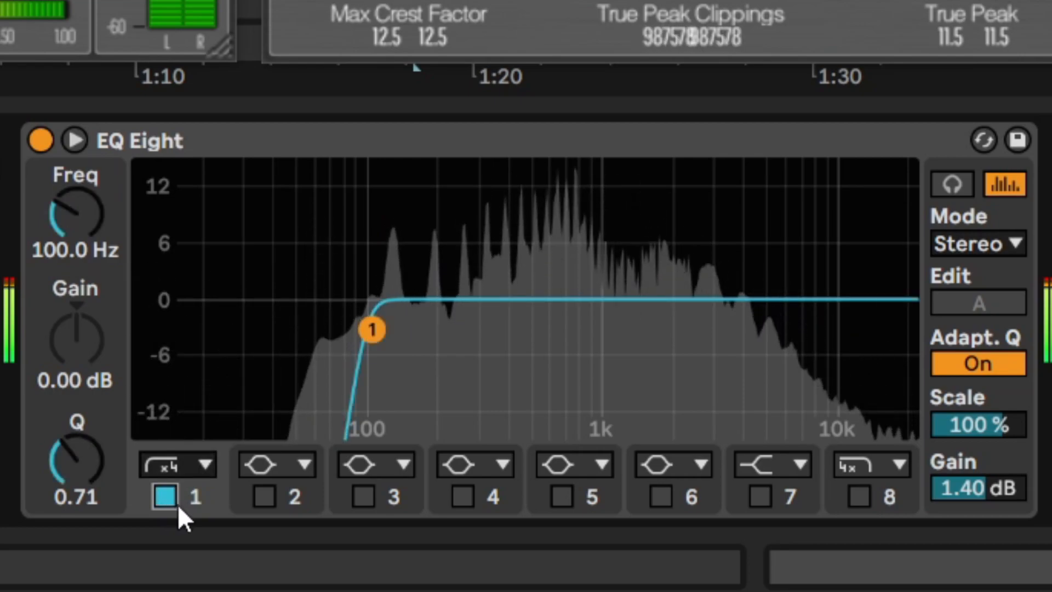
# Step: Enable EQ Eight band 2 as a -5.90 dB cut at 323 Hz with Q 3.69, comparing the sound without it
pyautogui.click(271, 496)
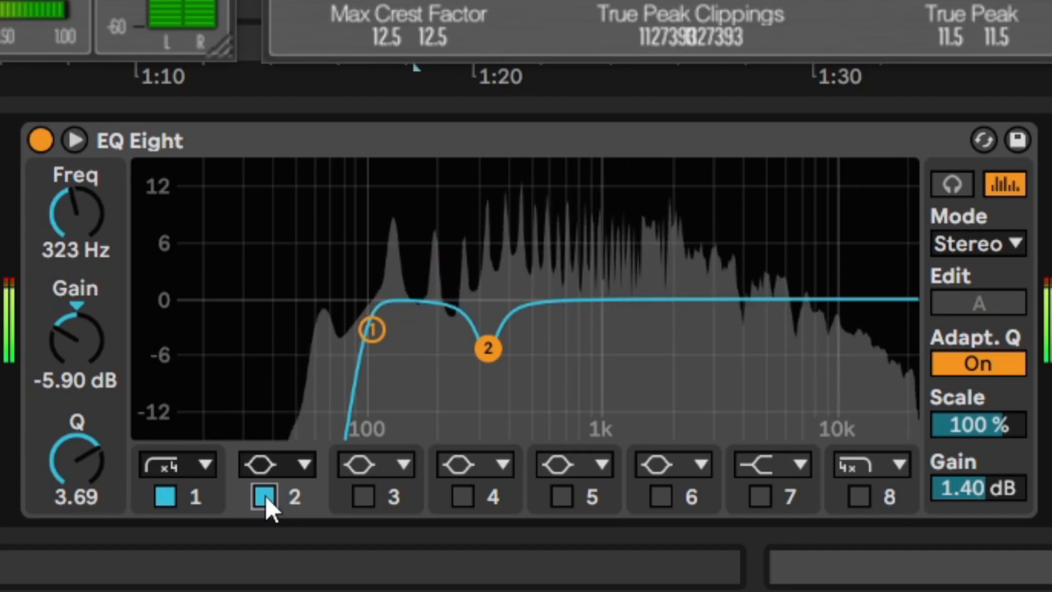
pyautogui.click(262, 496)
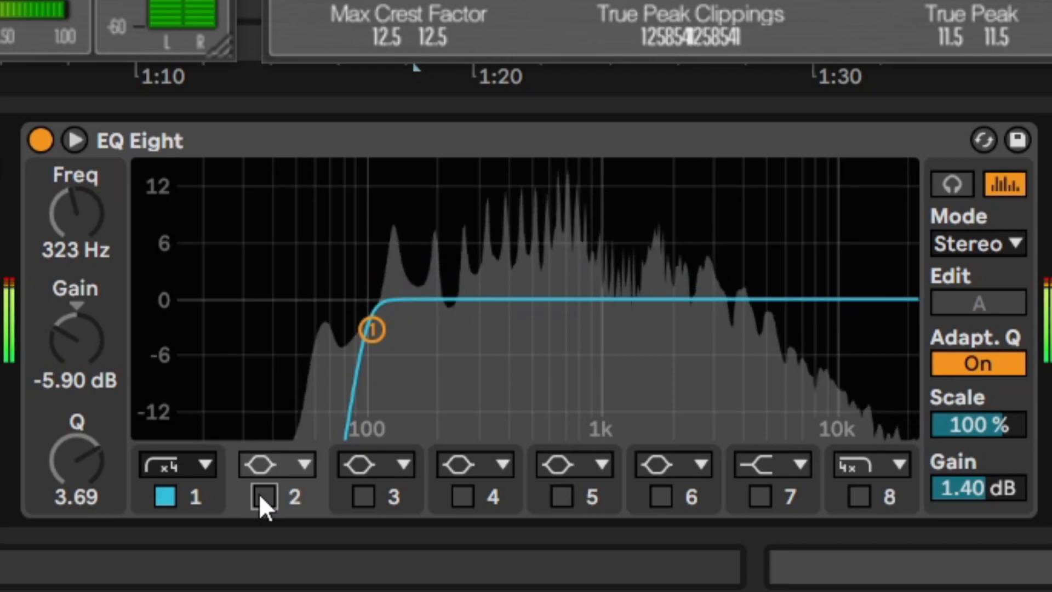
pyautogui.click(261, 496)
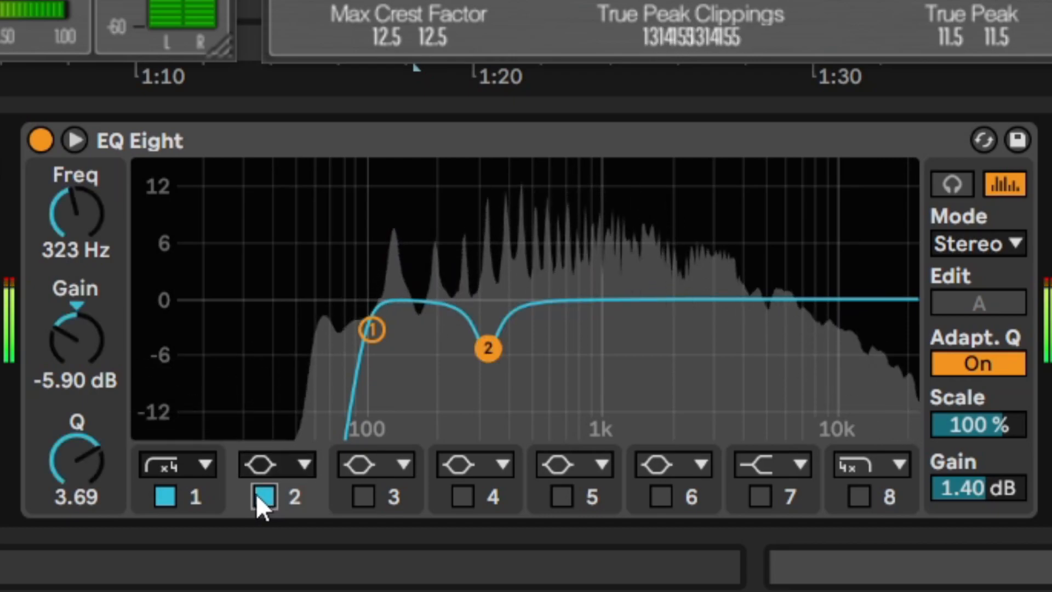
# Step: Enable EQ Eight bands 3 (258 Hz, 2.10 dB) and 4 (456 Hz, 2.30 dB), comparing with both off and with the whole EQ bypassed
pyautogui.click(363, 495)
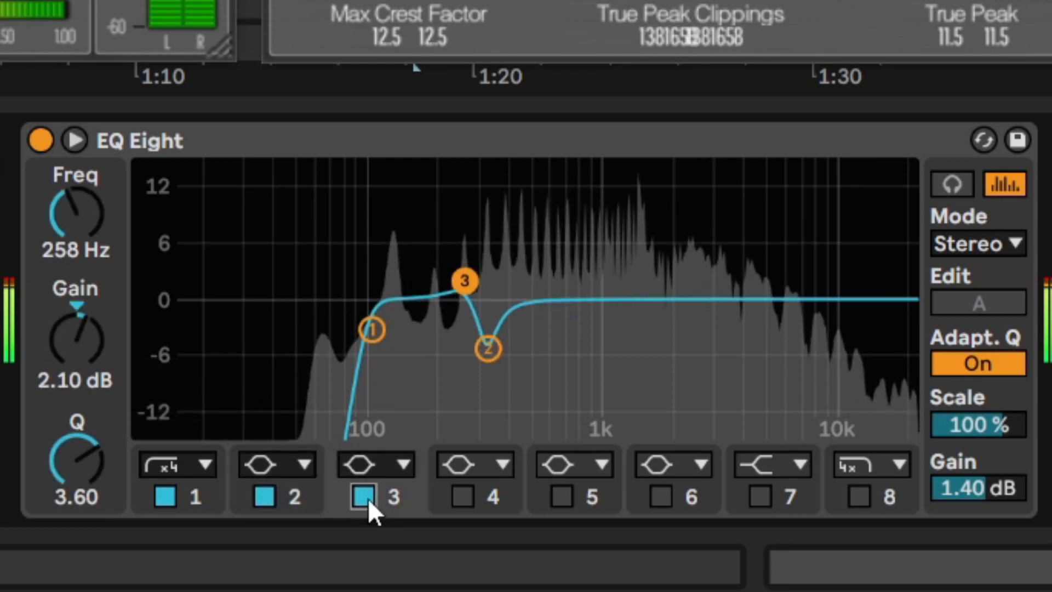
pyautogui.click(463, 496)
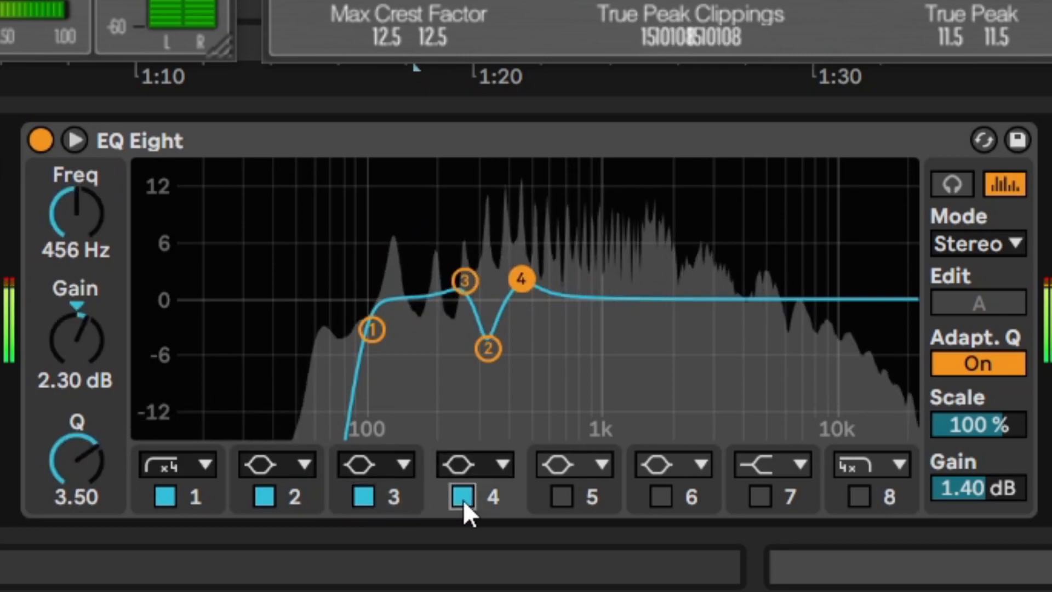
pyautogui.click(463, 497)
pyautogui.click(363, 497)
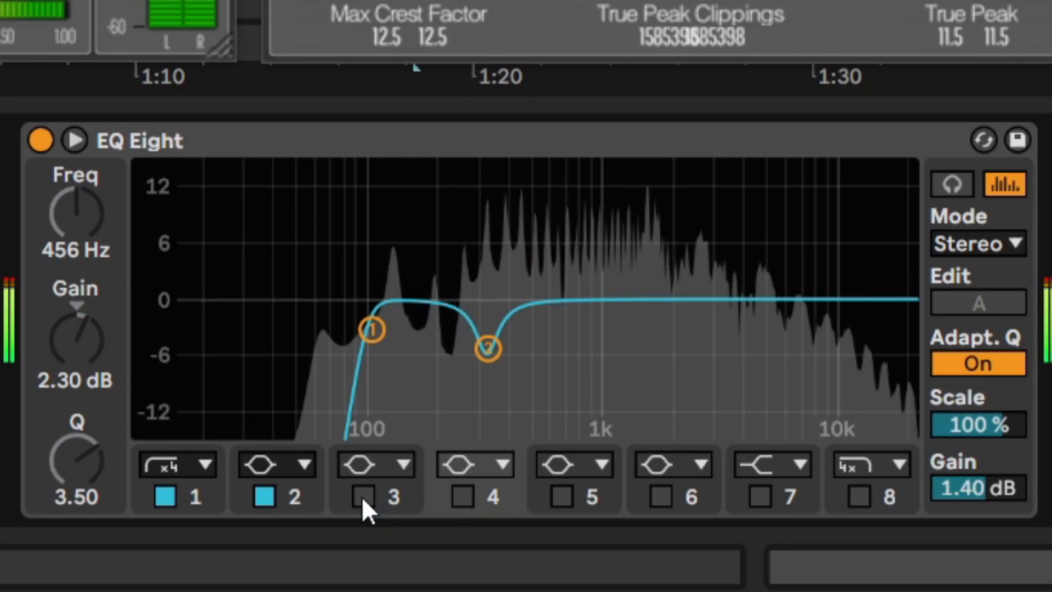
pyautogui.click(359, 497)
pyautogui.click(462, 495)
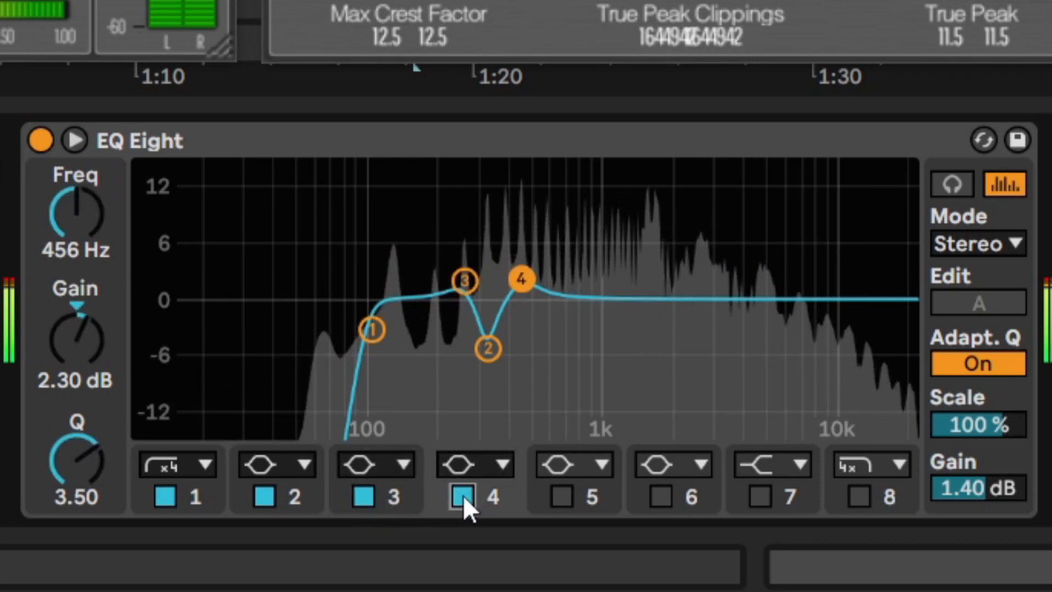
pyautogui.click(41, 142)
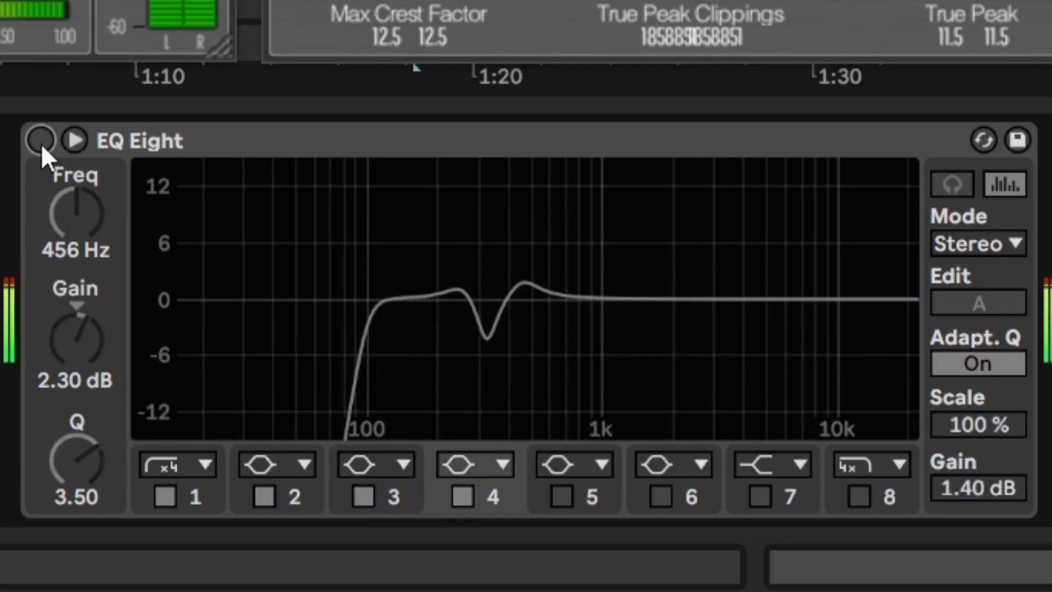
pyautogui.click(41, 142)
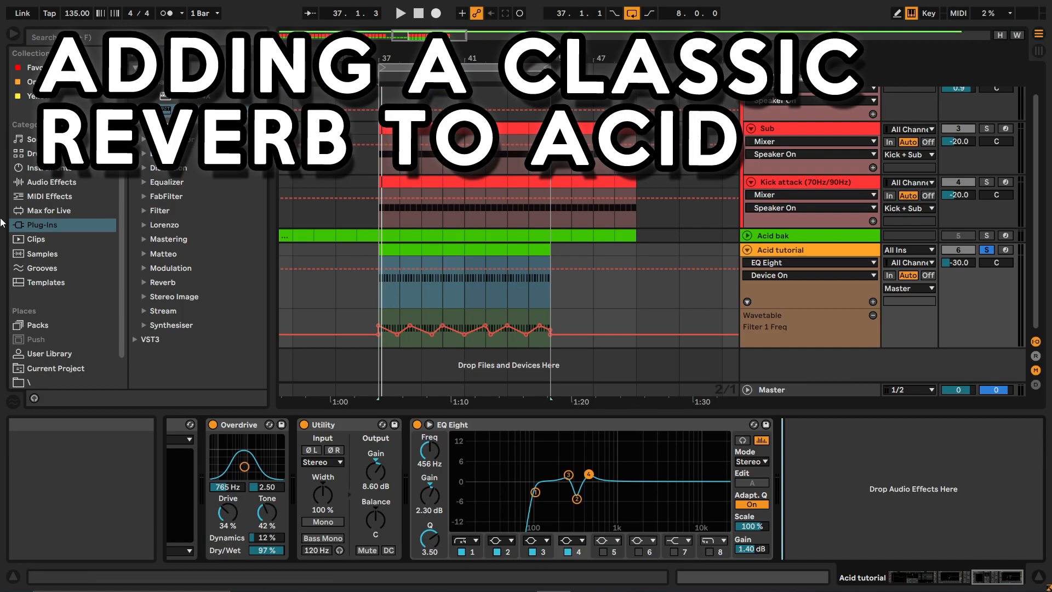
# Step: Add an Audio Effect Rack after EQ Eight on the Acid tutorial track
pyautogui.click(24, 183)
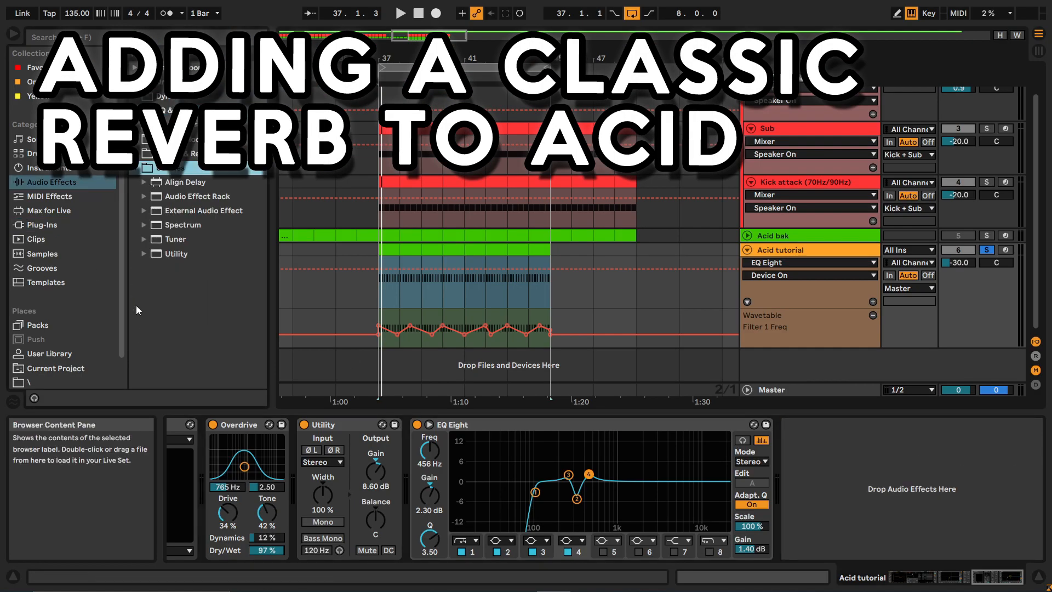
pyautogui.click(168, 198)
pyautogui.doubleClick(168, 197)
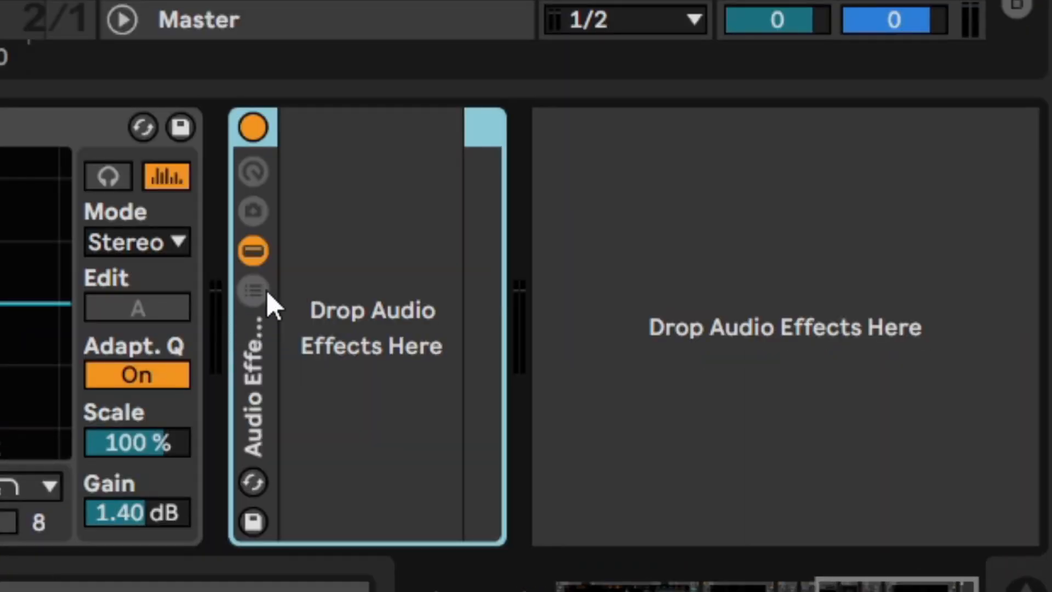
# Step: Create two chains in the Audio Effect Rack and name them dry and reverb
pyautogui.click(790, 475)
pyautogui.rightClick(814, 477)
pyautogui.click(404, 376)
pyautogui.hotkey('ctrl', 'r')
pyautogui.write('dry')
pyautogui.press('Return')
pyautogui.hotkey('ctrl', 'd')
pyautogui.hotkey('ctrl', 'r')
pyautogui.write('reverb')
pyautogui.press('Return')
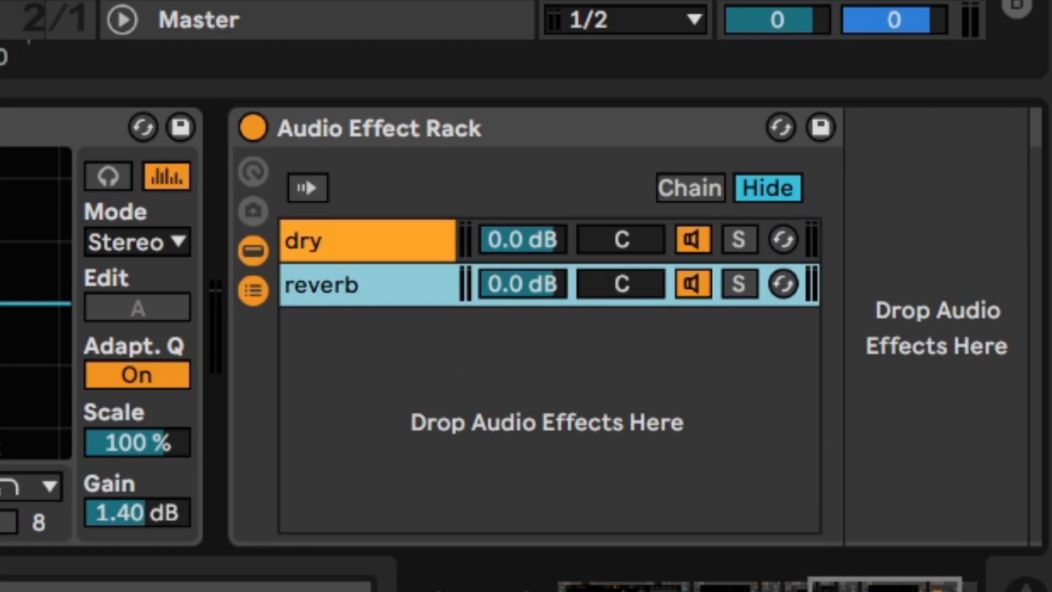
# Step: Load the Reverb effect from Reverb & Resonance into the rack's reverb chain
pyautogui.moveTo(904, 591); pyautogui.dragTo(1019, 582)
pyautogui.click(295, 161)
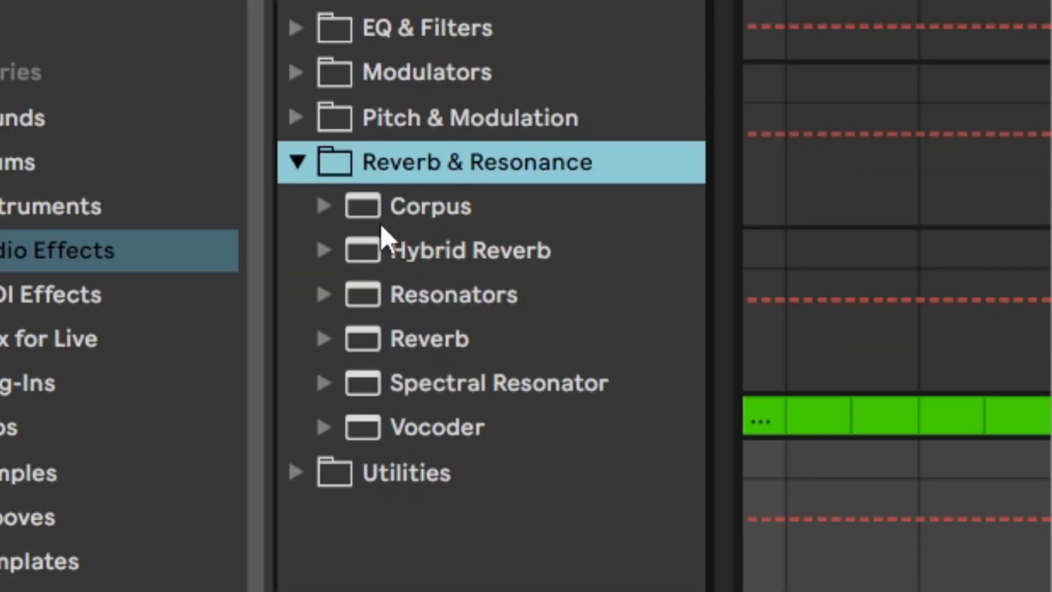
pyautogui.doubleClick(434, 339)
pyautogui.click(987, 590)
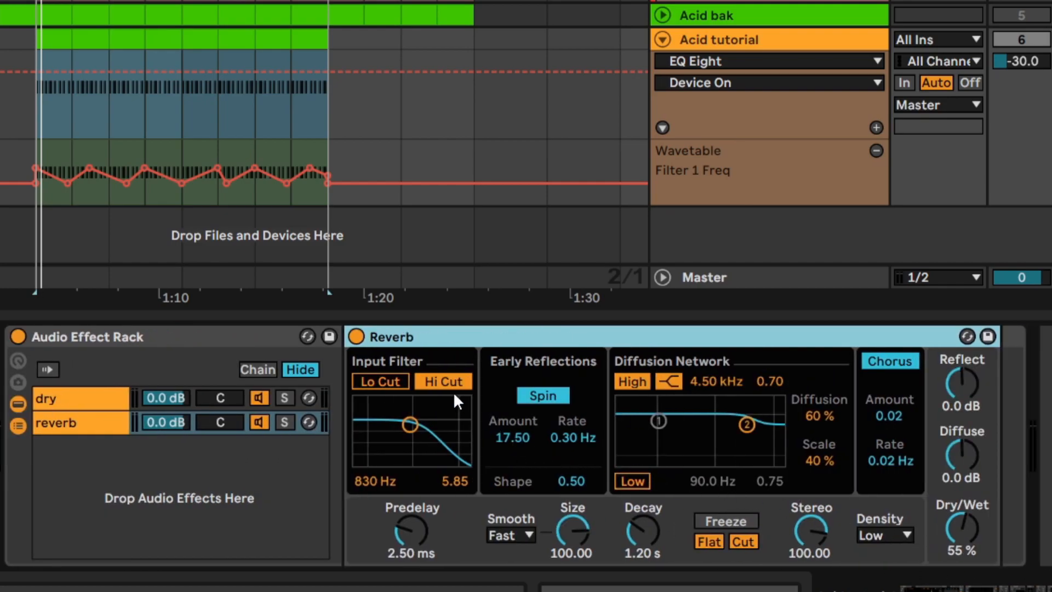
# Step: Set the Reverb dry/wet mix to 100 % on the reverb chain
pyautogui.click(410, 340)
pyautogui.click(103, 421)
pyautogui.click(962, 528)
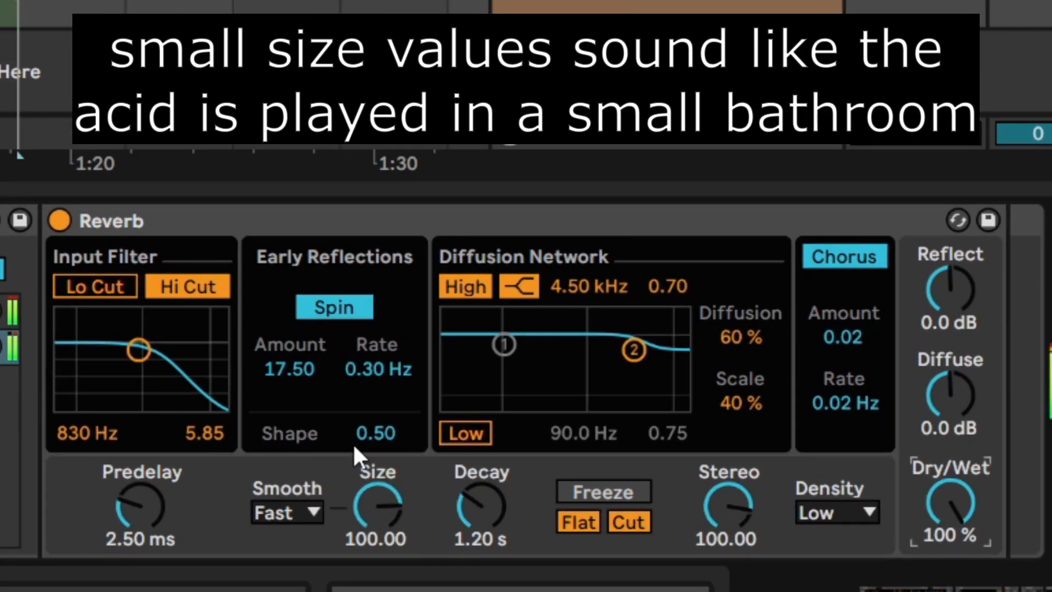
# Step: Audition the Reverb at a very small size of 0.30, and set the size to 97.22
pyautogui.moveTo(377, 502); pyautogui.dragTo(377, 546)
pyautogui.moveTo(373, 507)
pyautogui.mouseDown()
pyautogui.moveTo(373, 523)
pyautogui.moveTo(380, 518)
pyautogui.mouseUp()
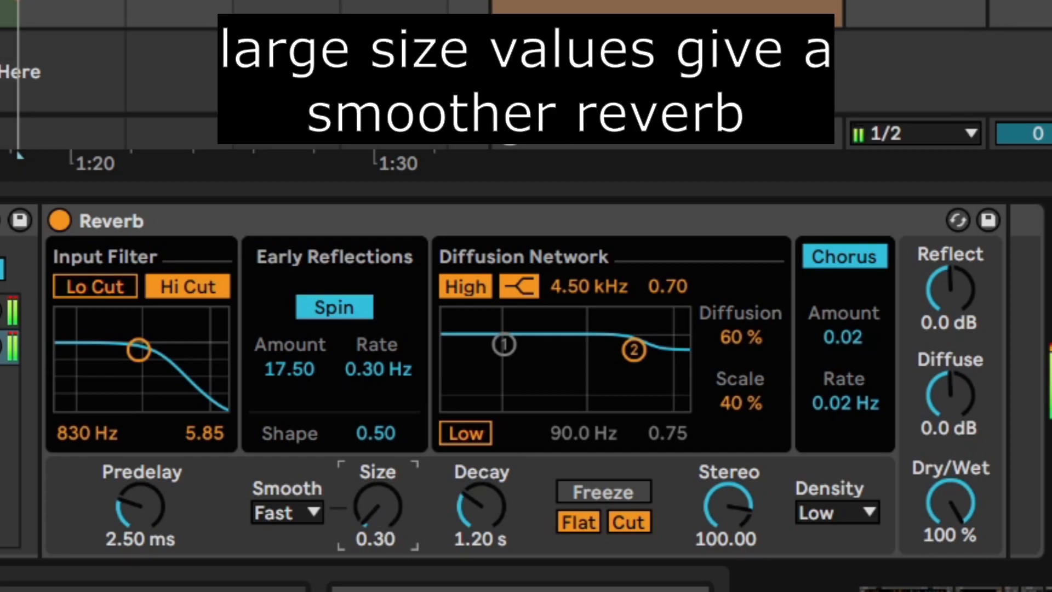
pyautogui.write('22')
pyautogui.press('Return')
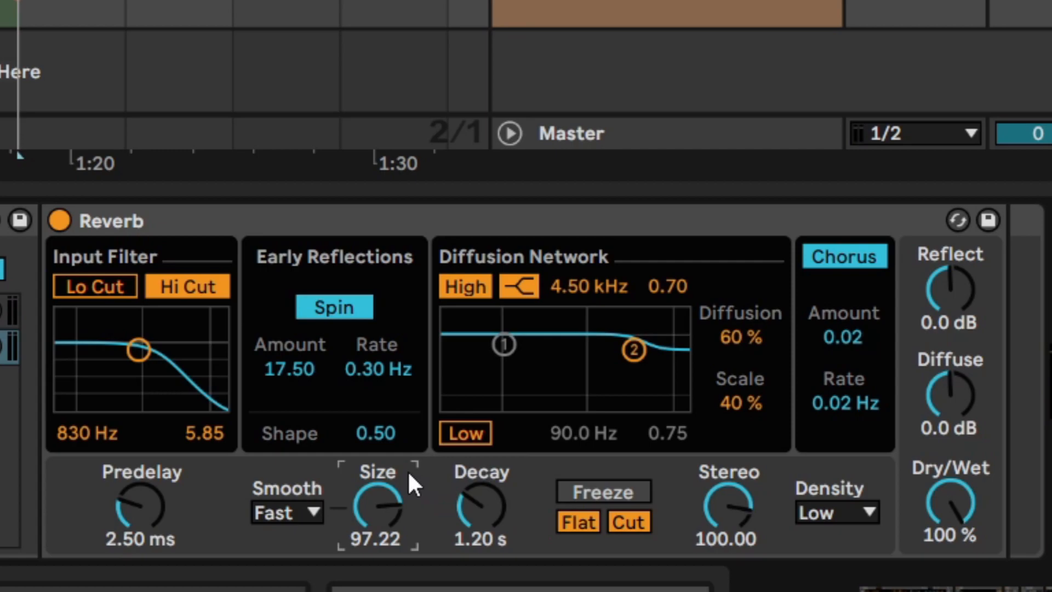
# Step: Compare the reverb with its input Hi Cut on and off, leave Hi Cut off, and disable the Chorus section
pyautogui.click(137, 355)
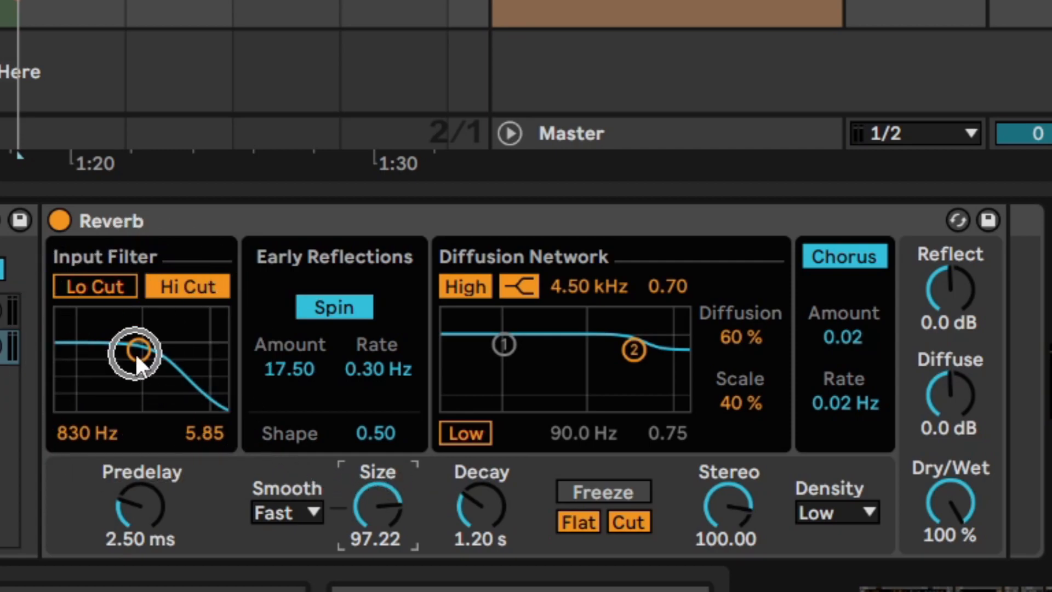
pyautogui.click(90, 262)
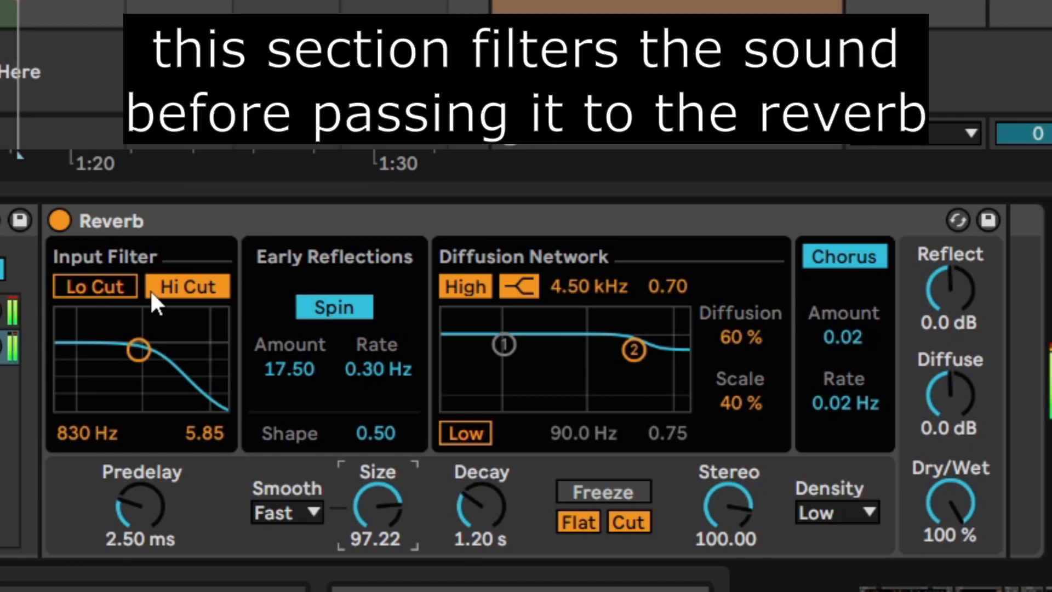
pyautogui.click(150, 289)
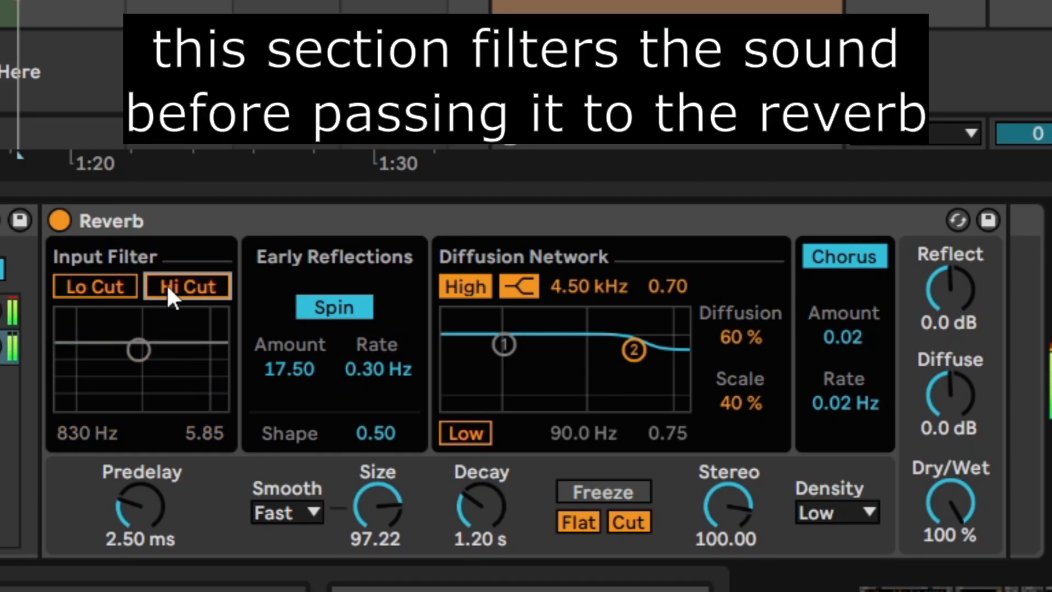
pyautogui.click(166, 283)
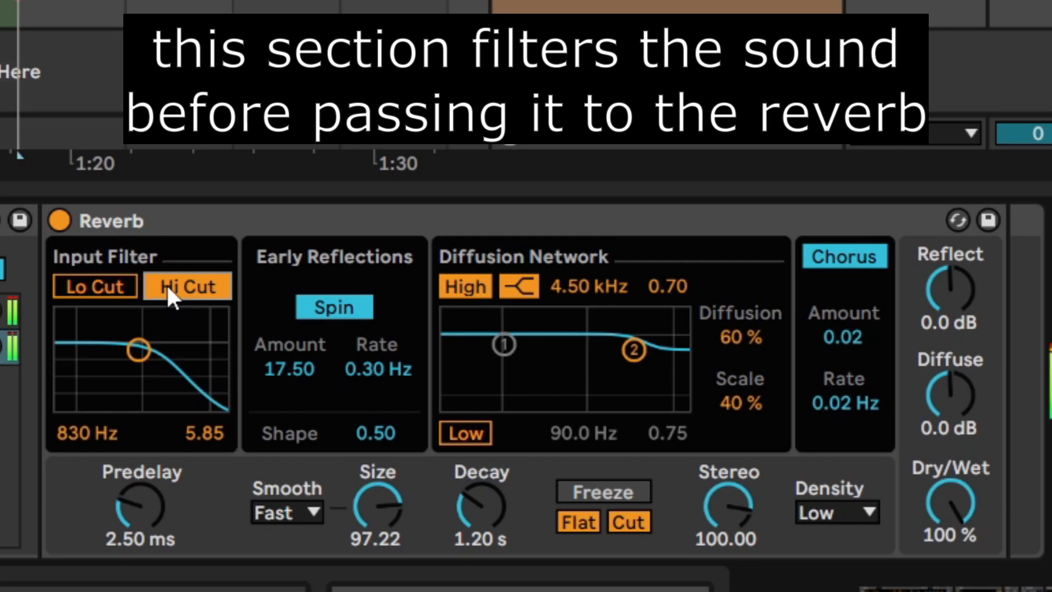
pyautogui.click(167, 284)
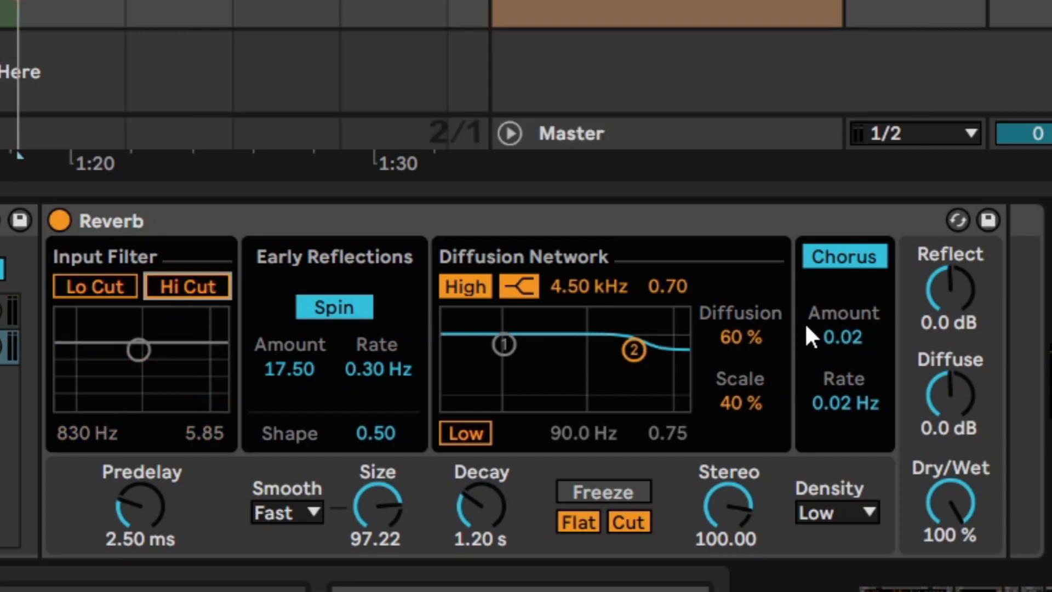
pyautogui.click(830, 261)
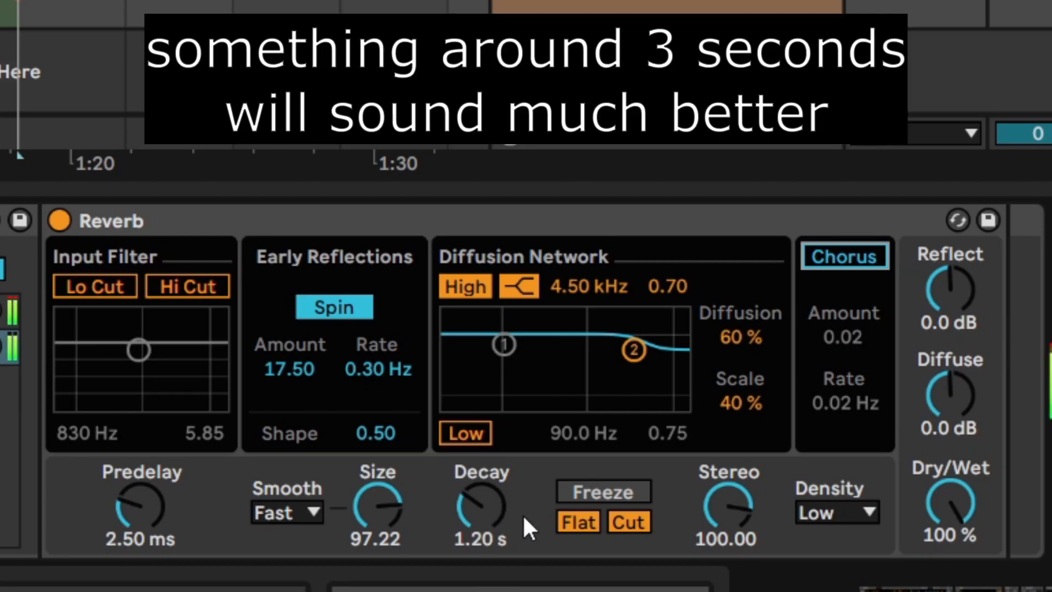
# Step: Audition longer decay times on the Reverb and set the decay to 2.38 s
pyautogui.moveTo(480, 509); pyautogui.dragTo(480, 458)
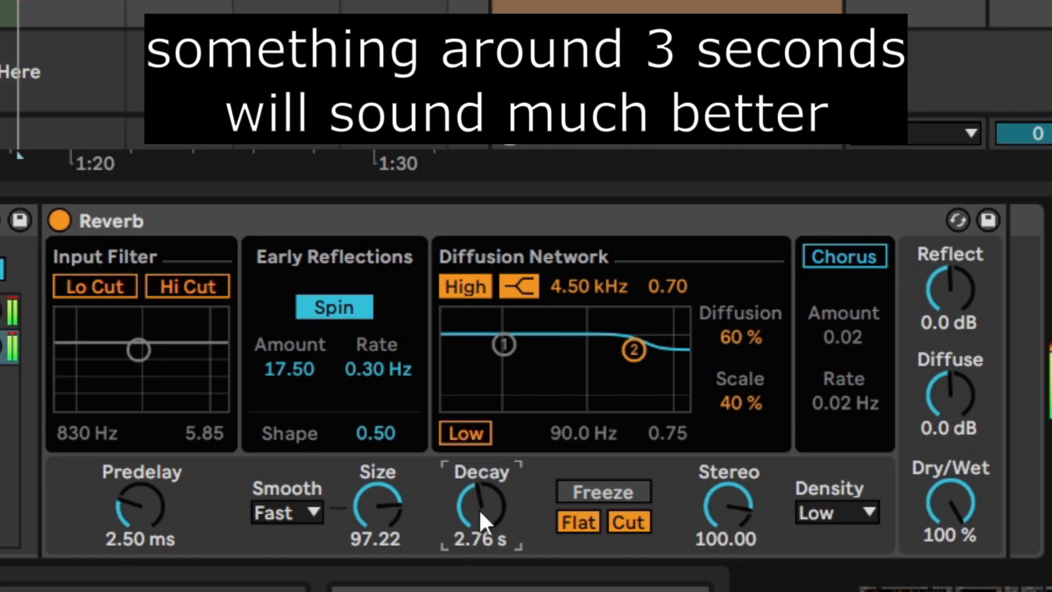
pyautogui.moveTo(478, 508); pyautogui.dragTo(479, 452)
pyautogui.write('2380')
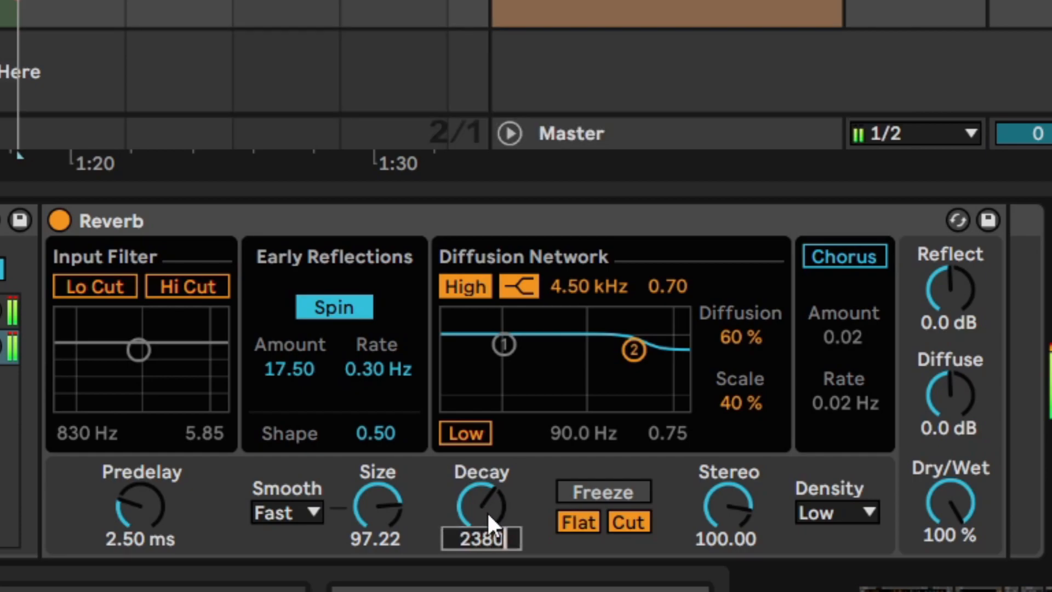
pyautogui.press('Return')
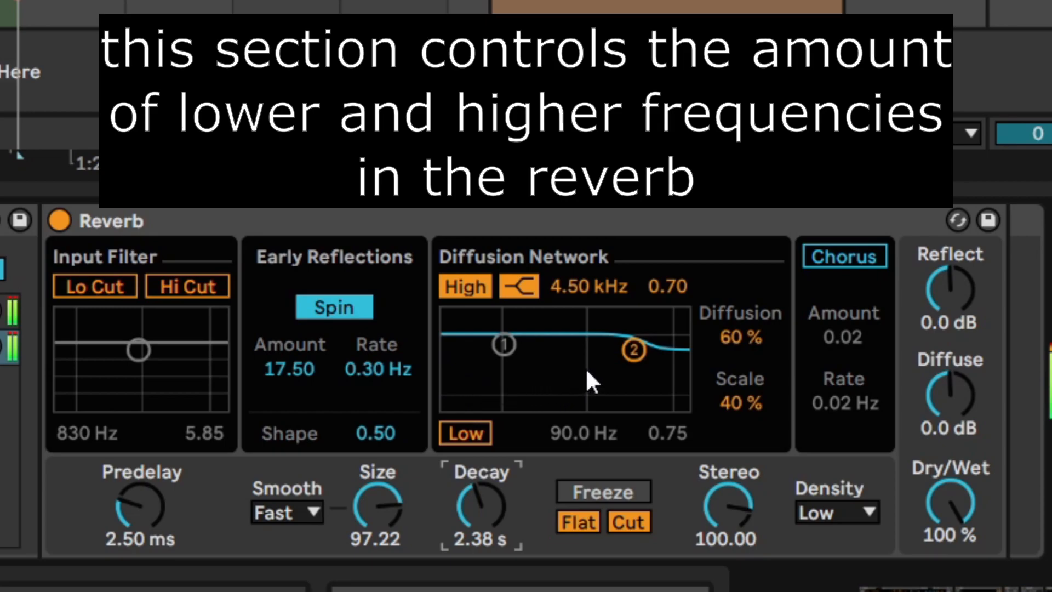
# Step: Set the Diffusion Network's high shelf to 1.72 kHz with a gain of 0.43, and compare the reverb with the High filter off and on
pyautogui.moveTo(644, 284); pyautogui.dragTo(643, 309)
pyautogui.moveTo(589, 285)
pyautogui.mouseDown()
pyautogui.moveTo(589, 311)
pyautogui.moveTo(589, 300)
pyautogui.mouseUp()
pyautogui.write('1720')
pyautogui.press('Return')
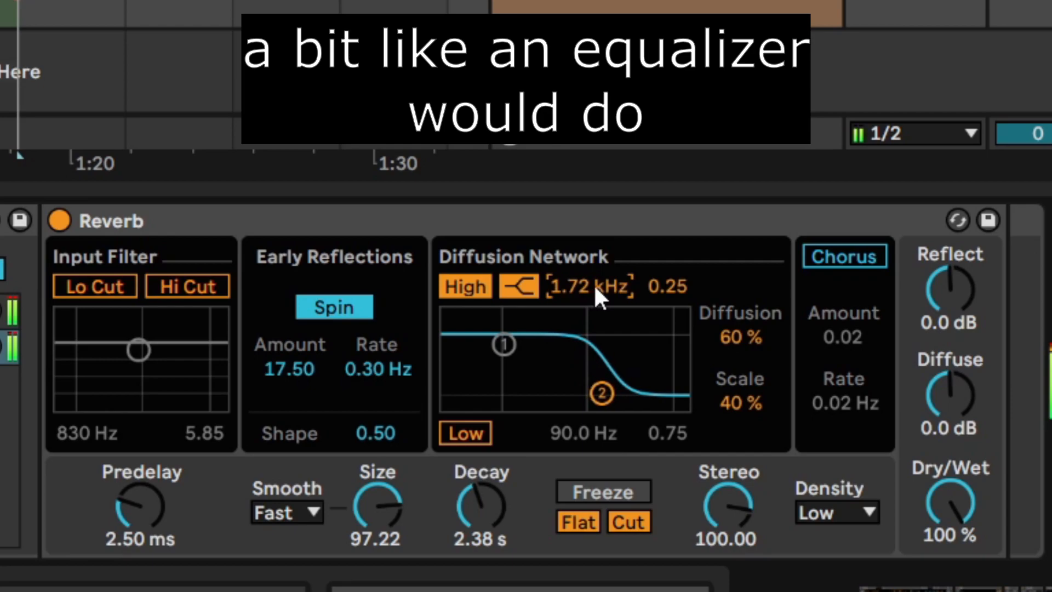
pyautogui.moveTo(669, 284); pyautogui.dragTo(669, 264)
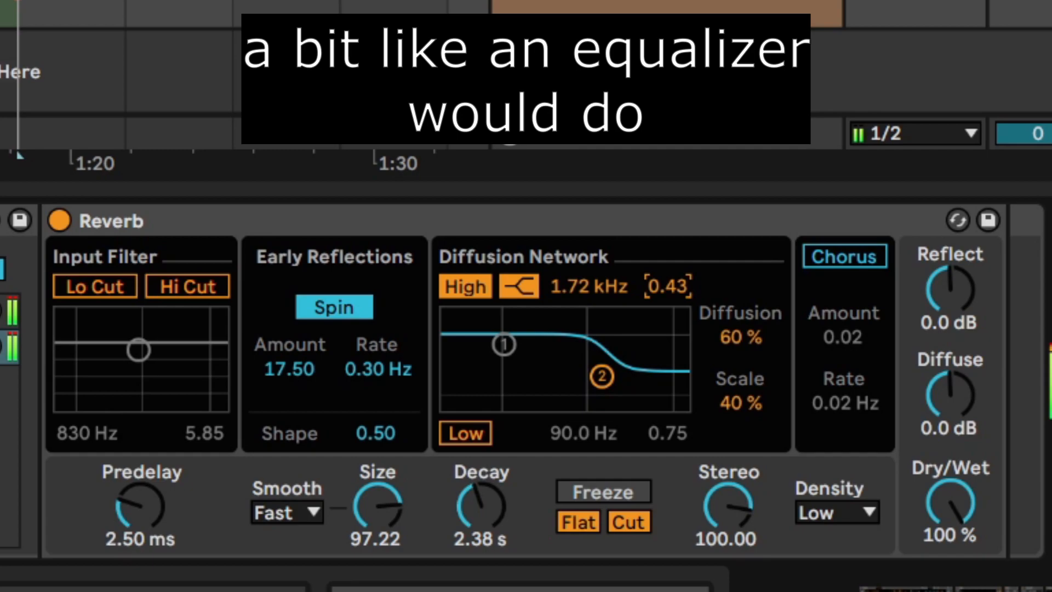
pyautogui.click(474, 285)
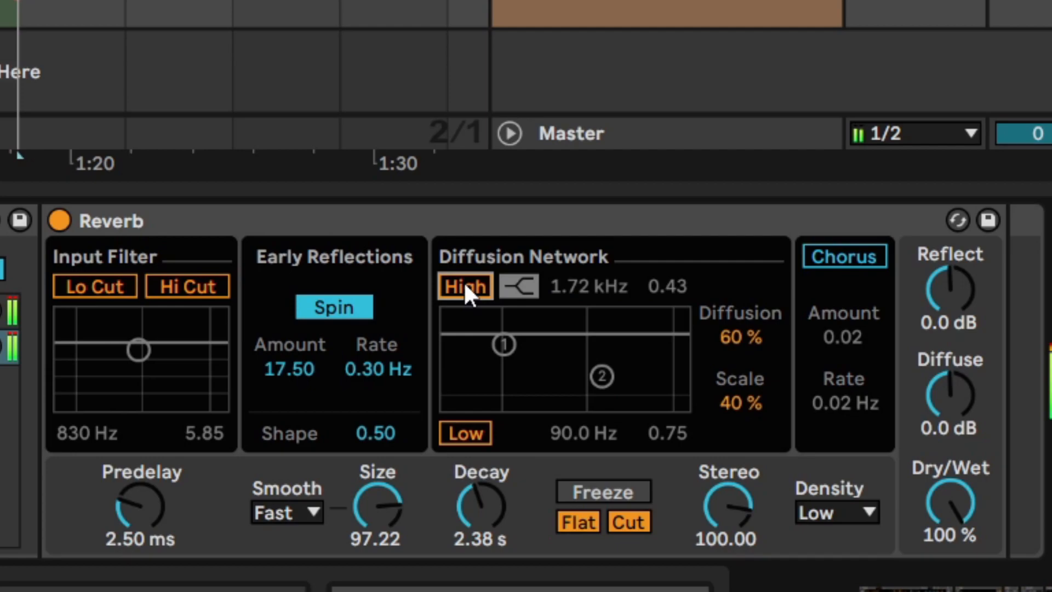
pyautogui.click(463, 282)
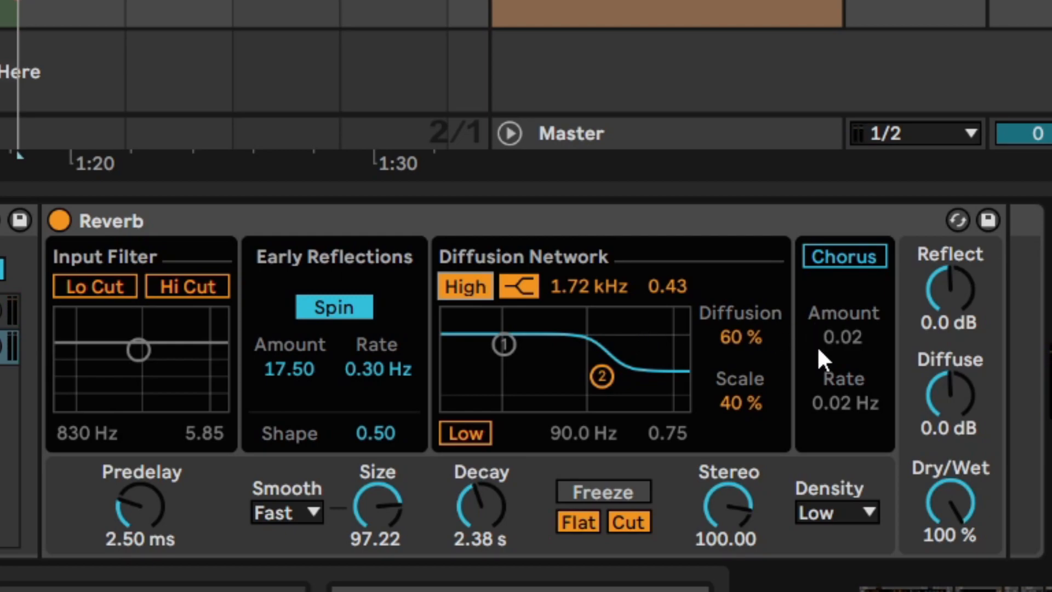
# Step: Audition the Reverb with stereo at 0, and set its stereo width to 73.60
pyautogui.click(731, 498)
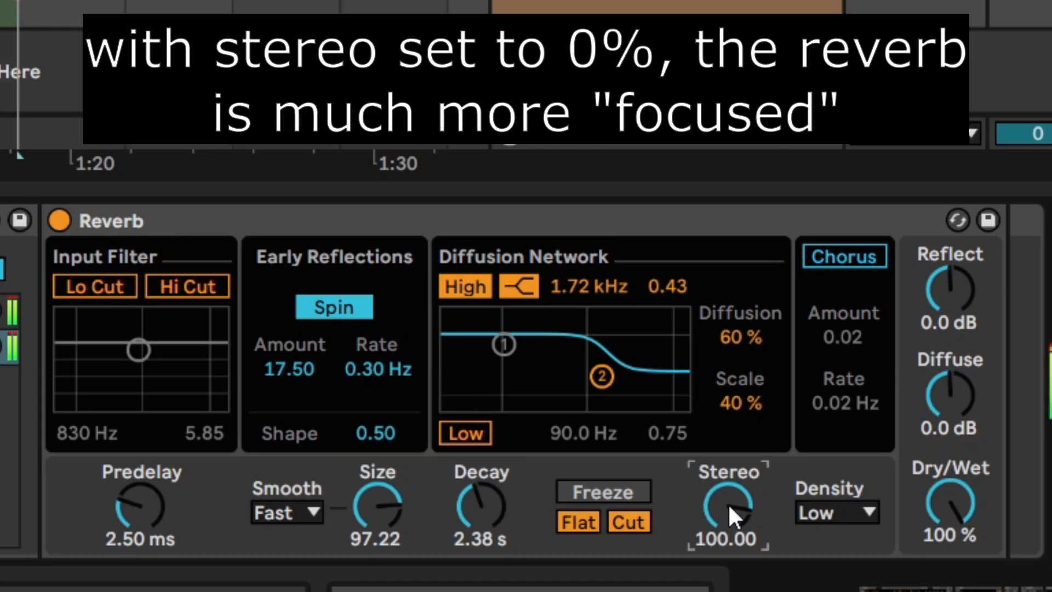
pyautogui.moveTo(728, 502); pyautogui.dragTo(728, 565)
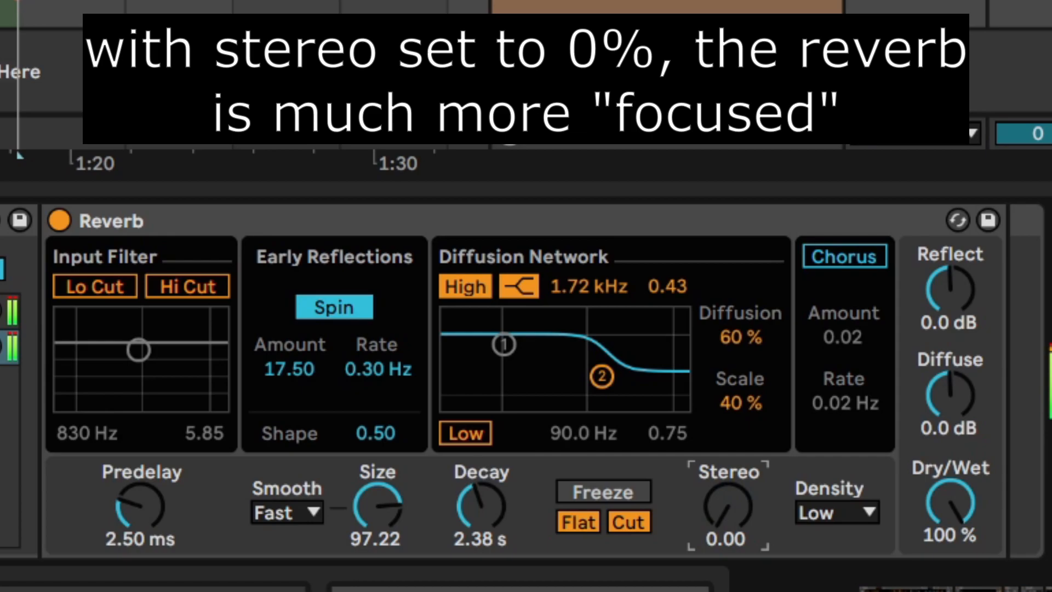
pyautogui.moveTo(728, 504)
pyautogui.mouseDown()
pyautogui.moveTo(728, 451)
pyautogui.moveTo(728, 504)
pyautogui.mouseUp()
pyautogui.write('73')
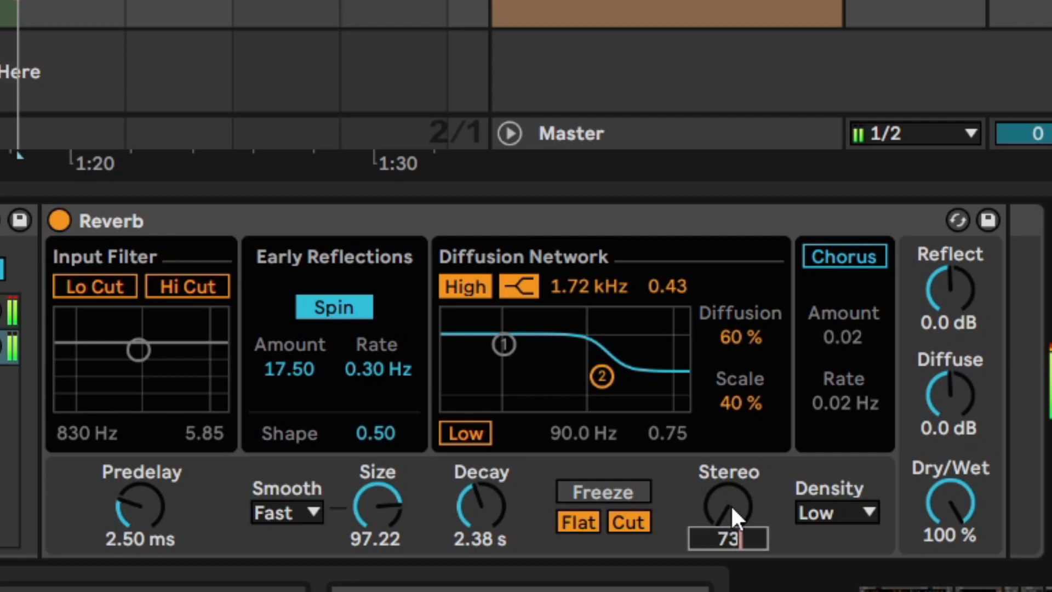
pyautogui.press('Return')
pyautogui.write('100')
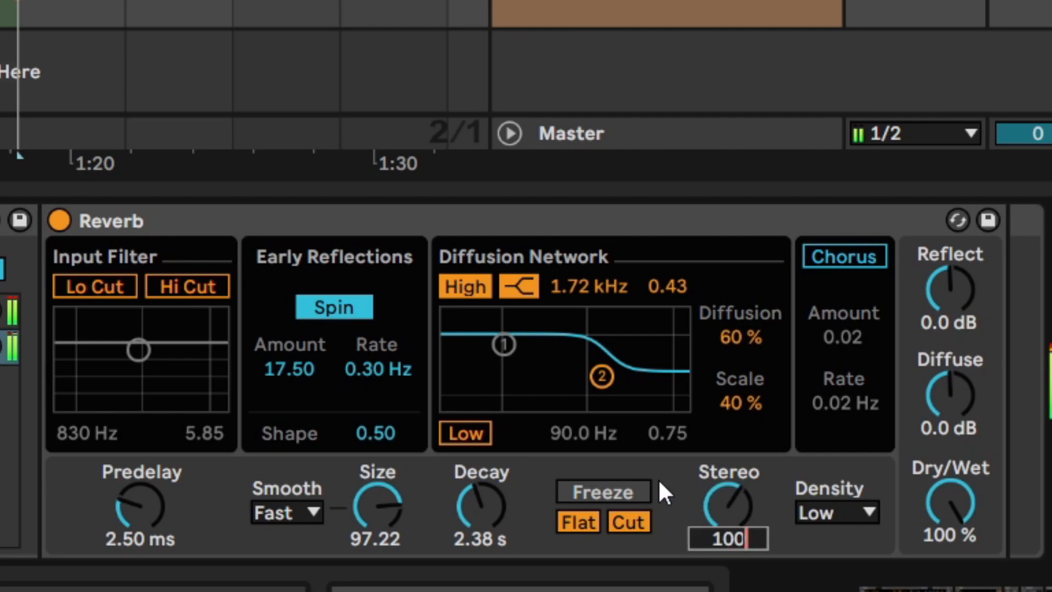
pyautogui.press('Escape')
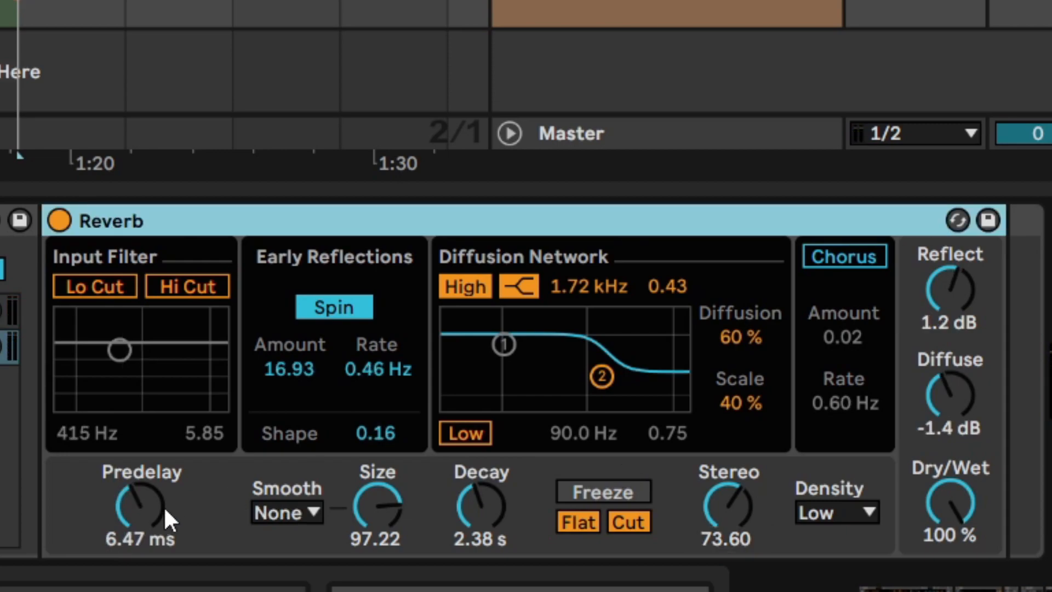
pyautogui.click(163, 506)
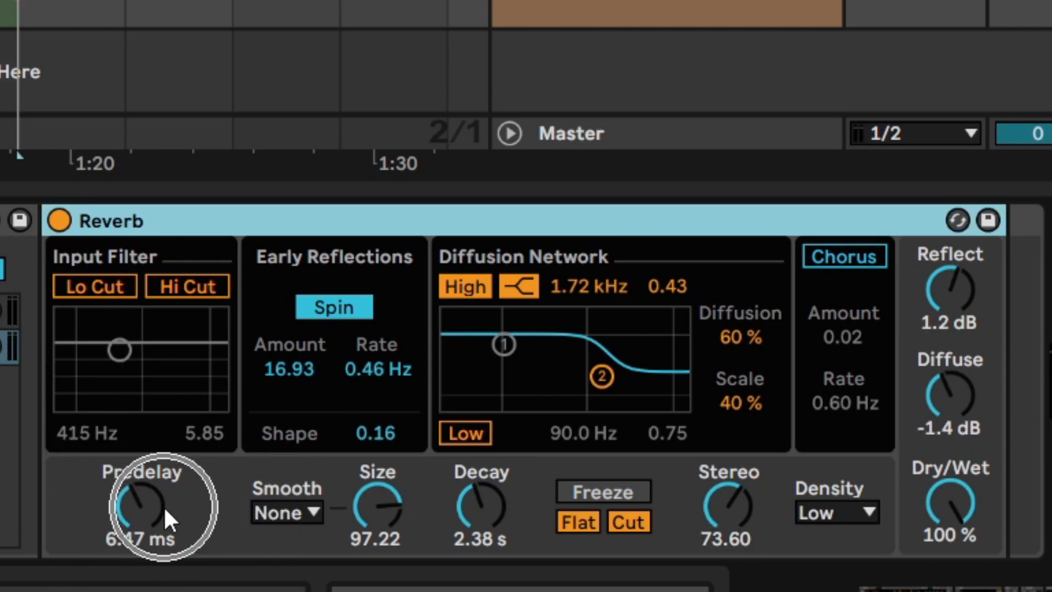
pyautogui.click(343, 382)
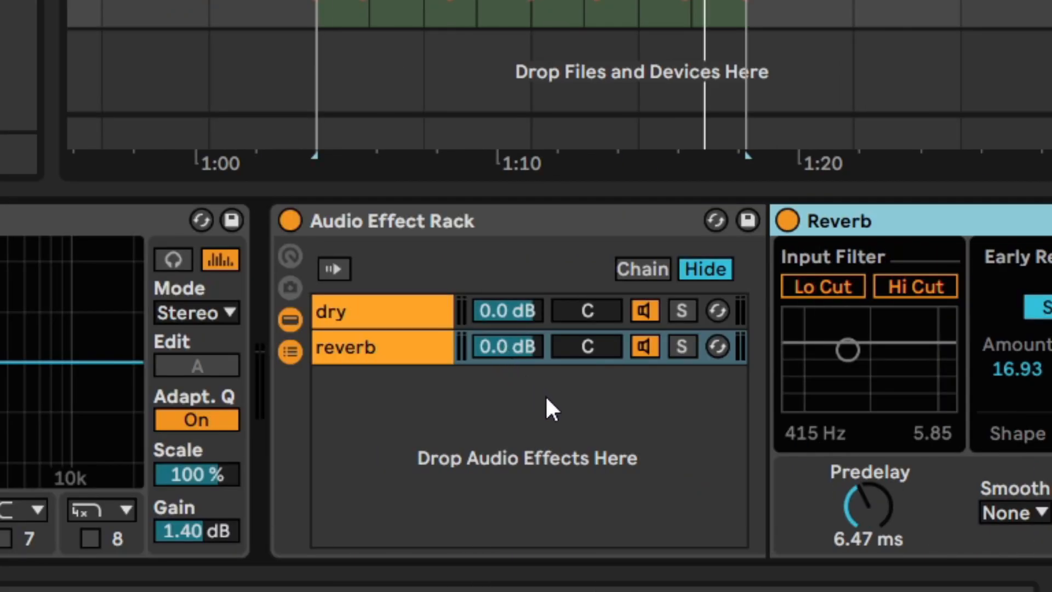
# Step: Lower the reverb chain's volume to -7.1 dB during playback, and compare the sound with that chain muted and active
pyautogui.press('space')
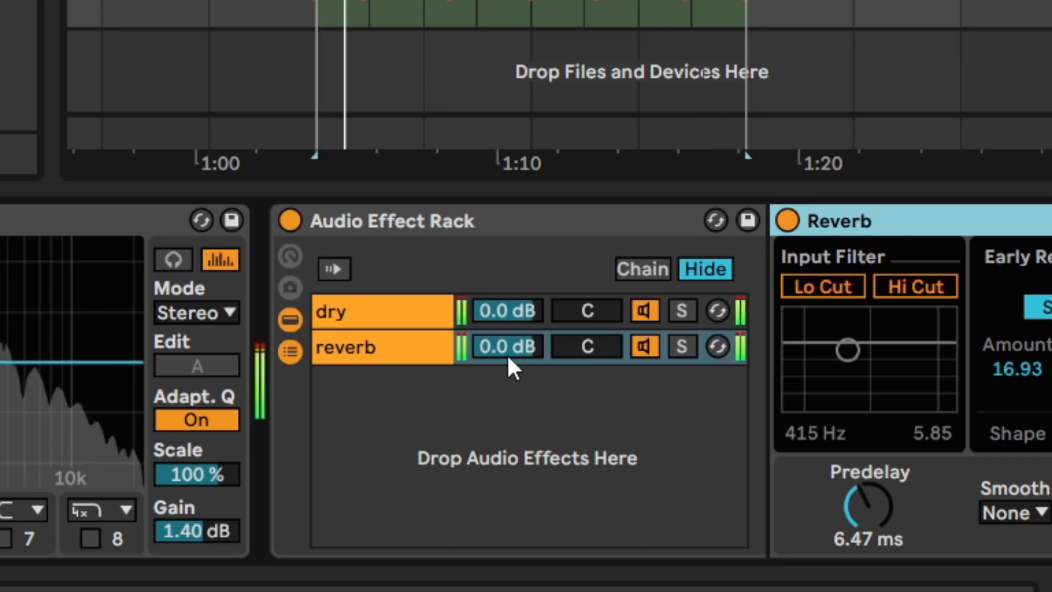
pyautogui.moveTo(506, 345)
pyautogui.mouseDown()
pyautogui.moveTo(505, 364)
pyautogui.moveTo(505, 347)
pyautogui.mouseUp()
pyautogui.click(646, 351)
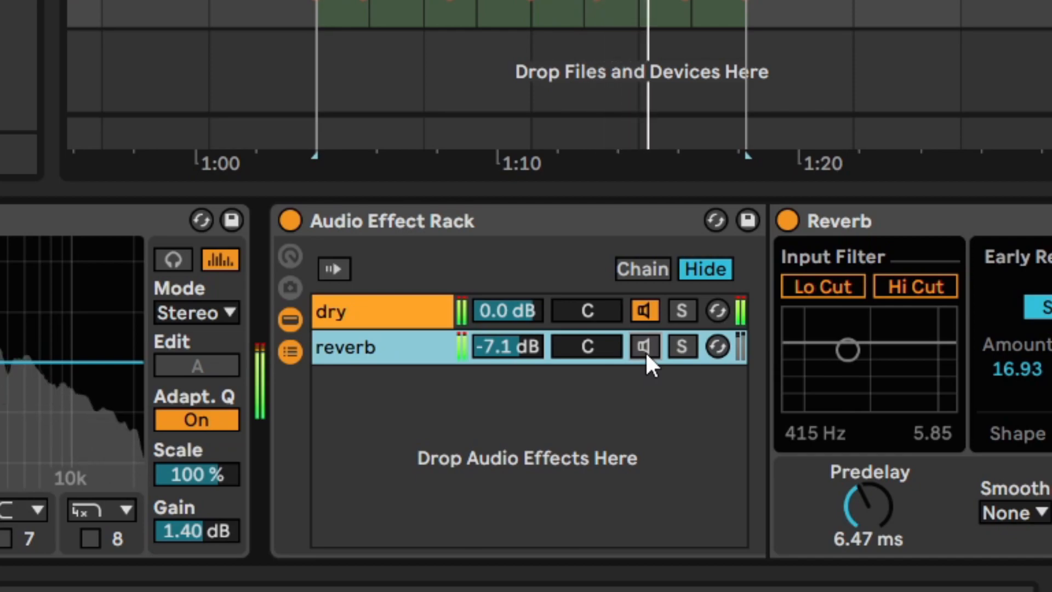
pyautogui.click(646, 351)
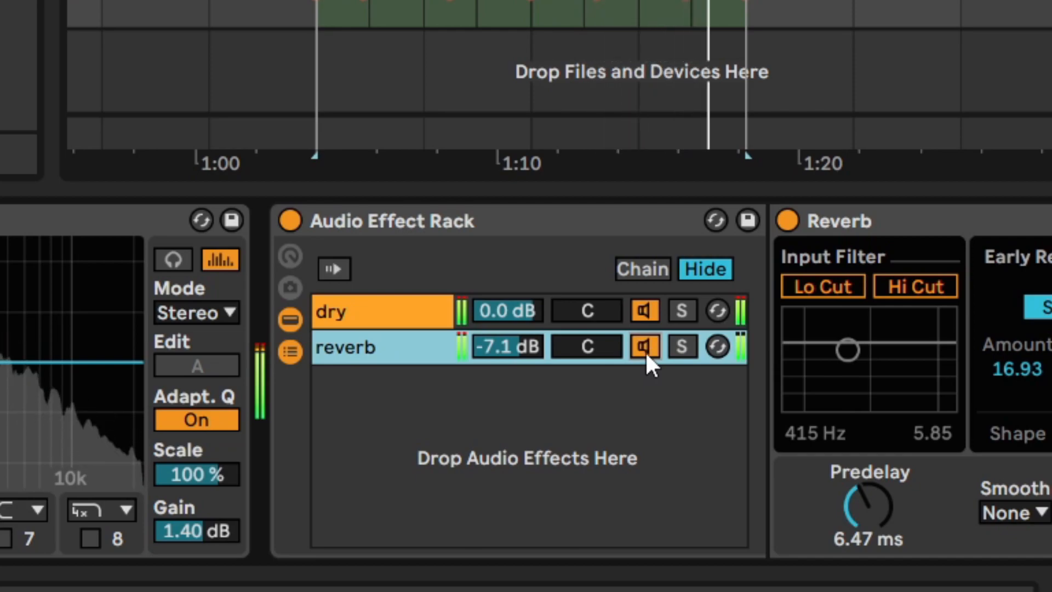
pyautogui.click(645, 346)
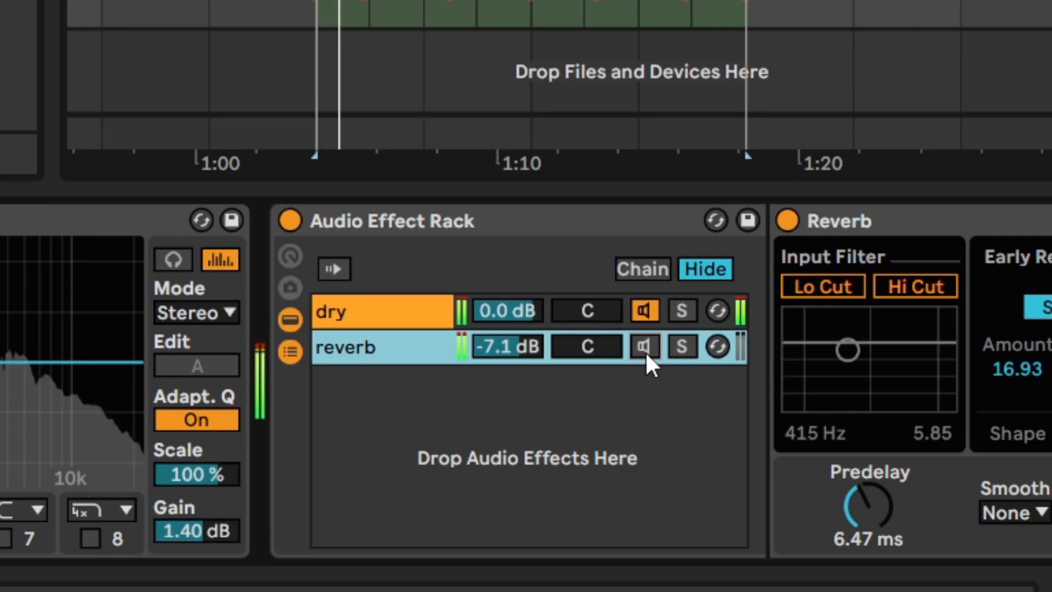
pyautogui.click(646, 348)
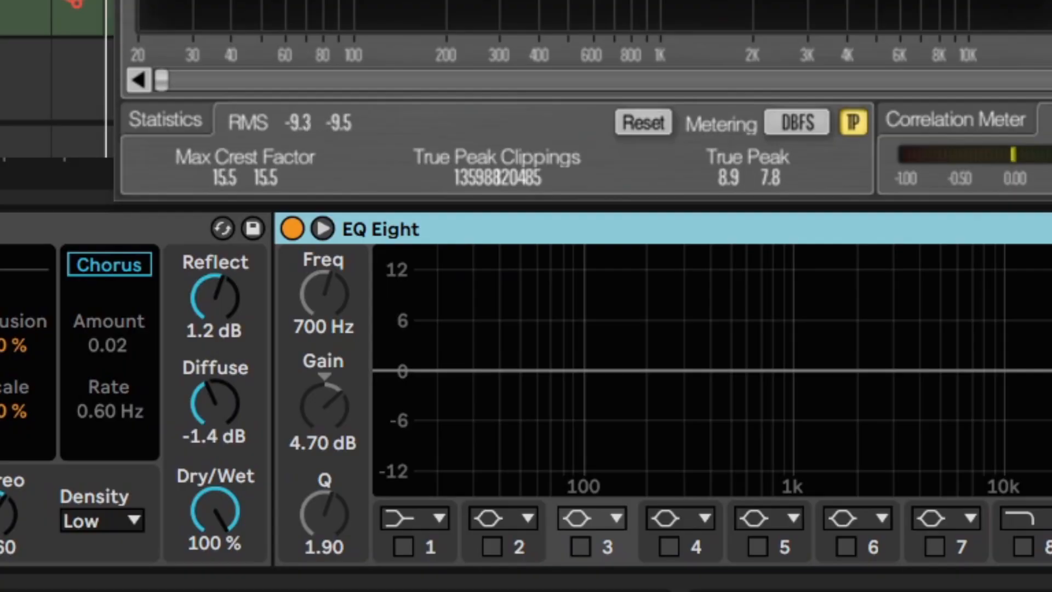
# Step: Examine the reverb's spectrum and enable EQ Eight band 4 as a narrow 454 Hz cut of -13.4 dB, comparing it on and off
pyautogui.hscroll(3, 526, 384)
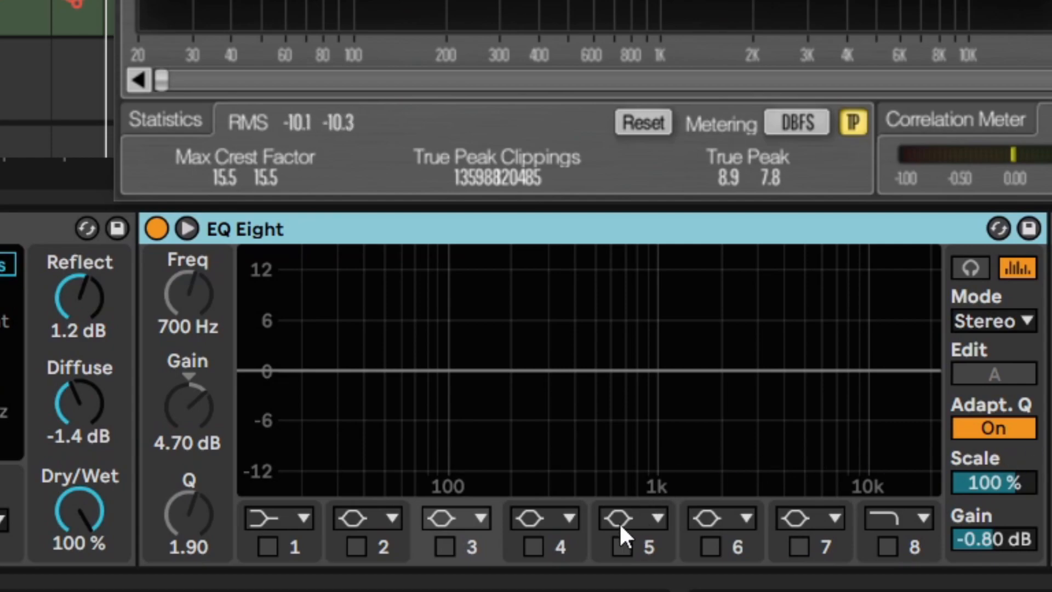
pyautogui.click(564, 549)
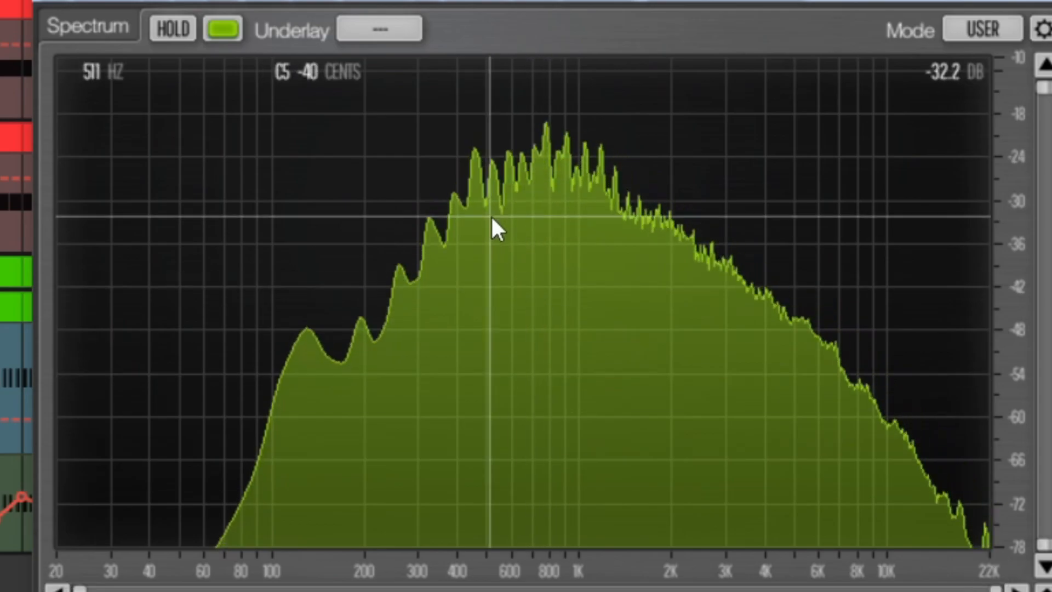
pyautogui.moveTo(477, 197); pyautogui.dragTo(470, 188)
pyautogui.scroll(2, 477, 189)
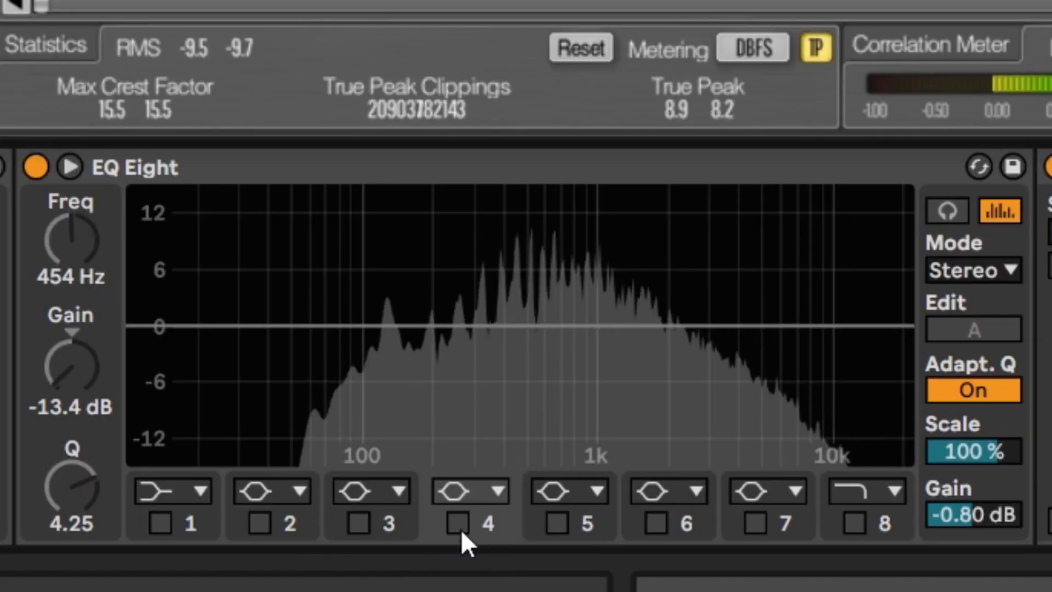
pyautogui.click(458, 523)
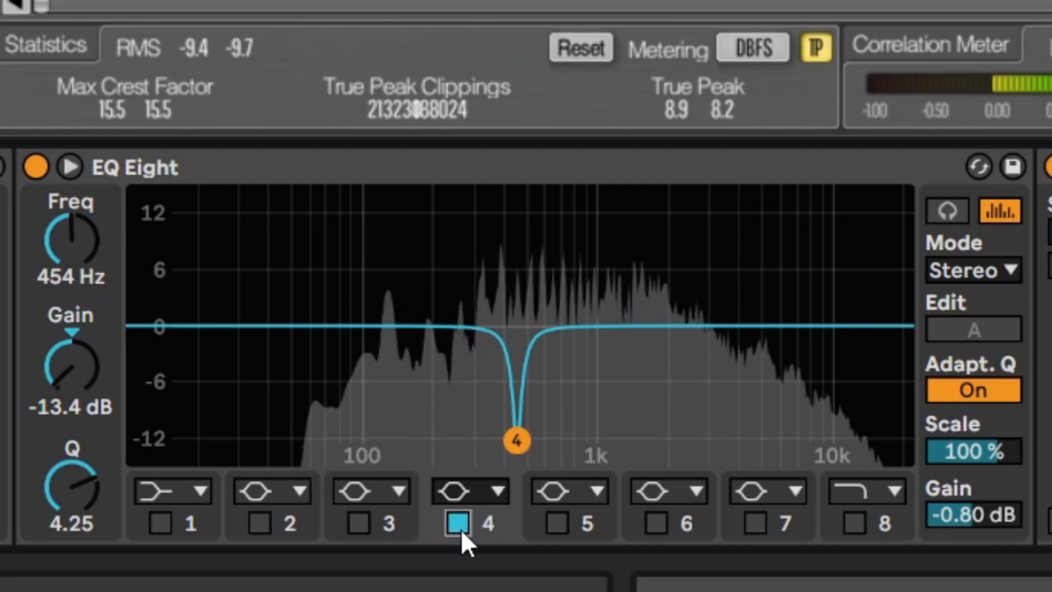
pyautogui.click(462, 530)
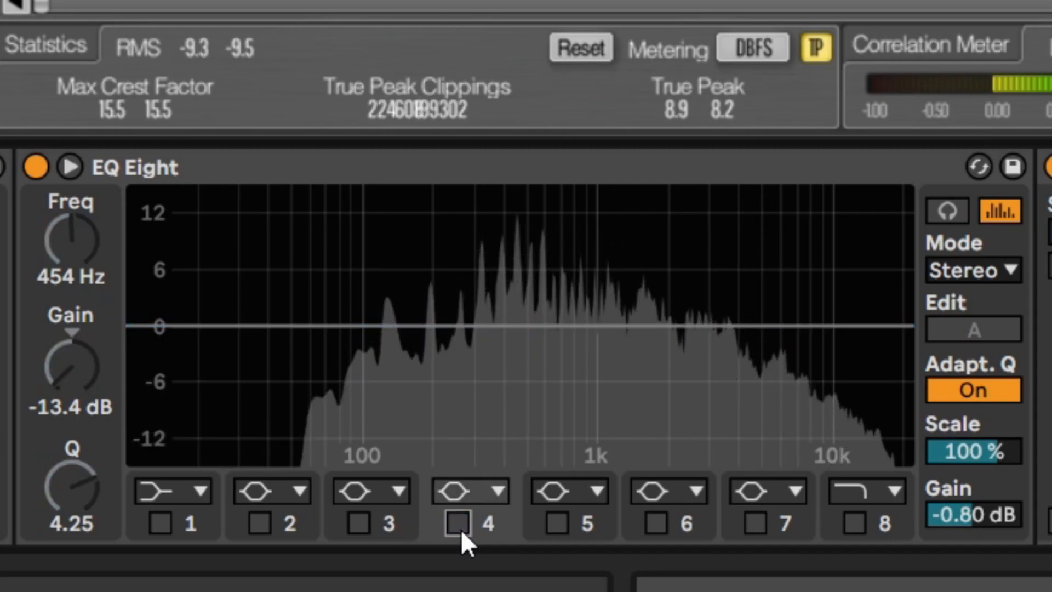
pyautogui.click(461, 530)
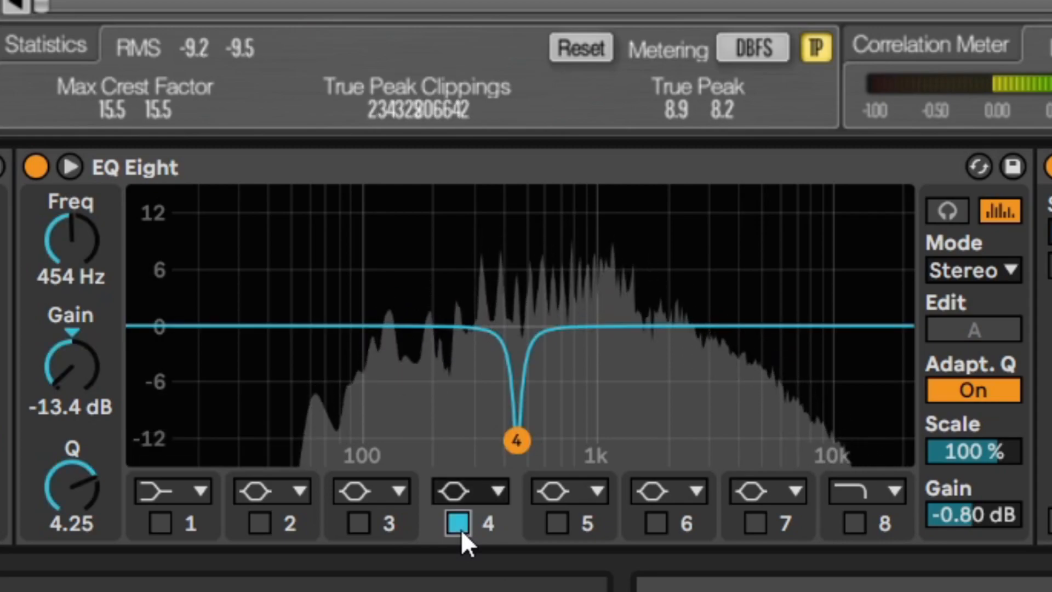
# Step: Enable EQ Eight band 3 as a 4.70 dB boost at 700 Hz, comparing the reverb with the band and the whole EQ off
pyautogui.click(359, 523)
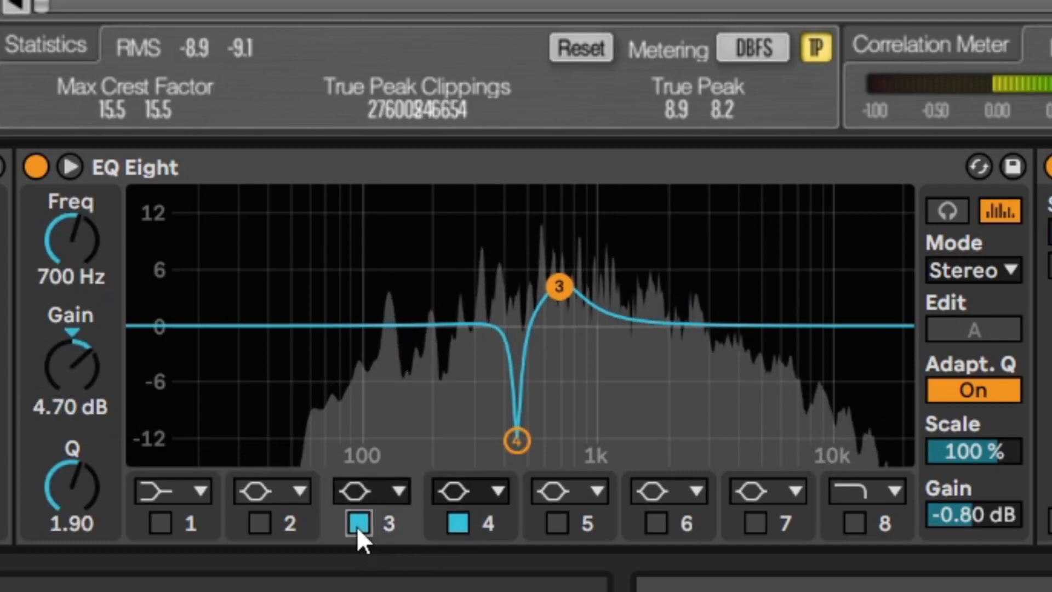
pyautogui.click(359, 525)
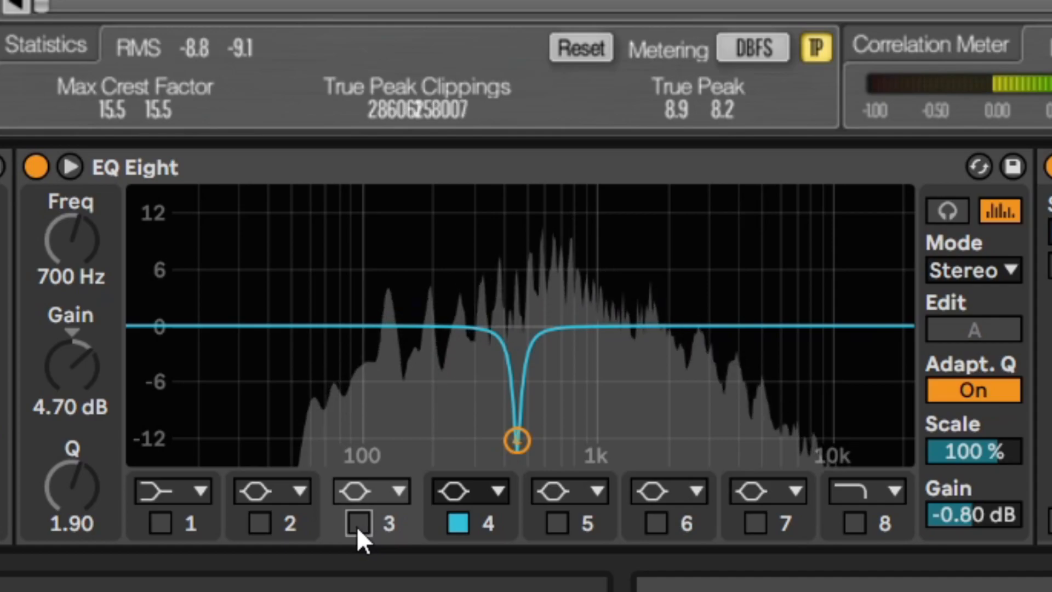
pyautogui.click(358, 525)
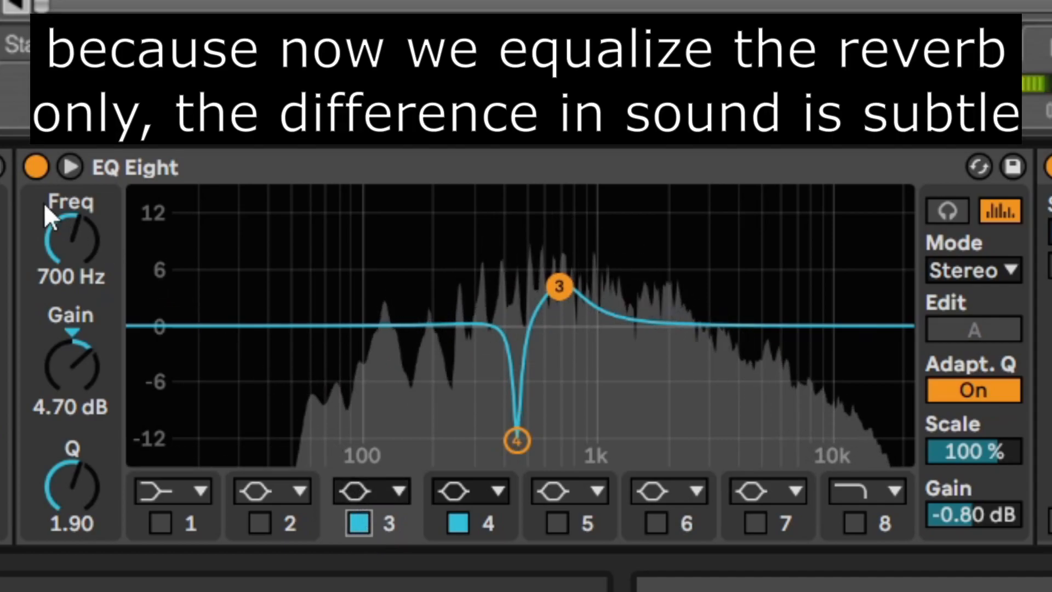
pyautogui.click(33, 172)
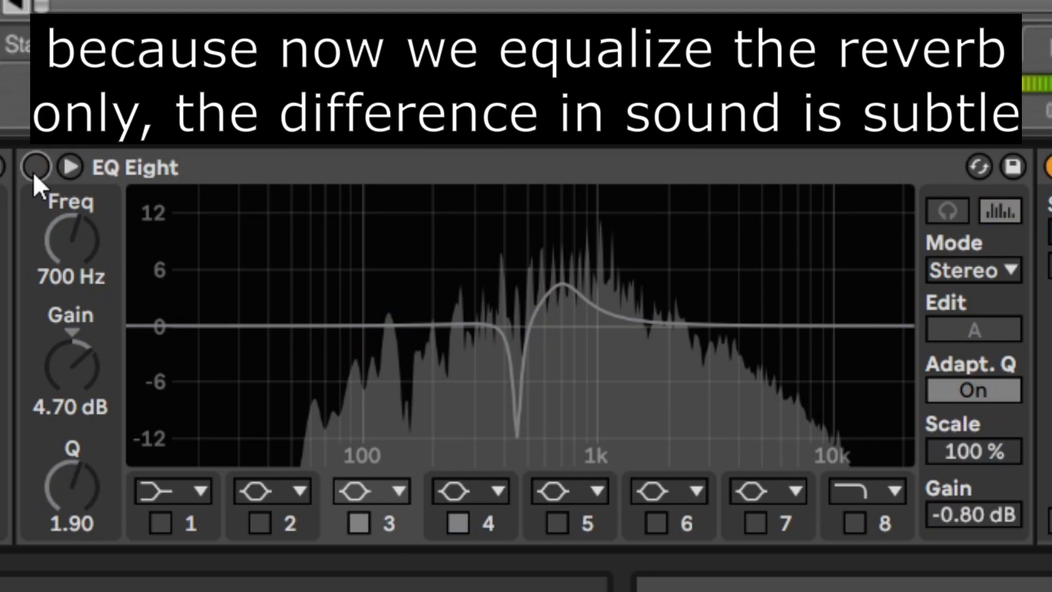
pyautogui.click(34, 169)
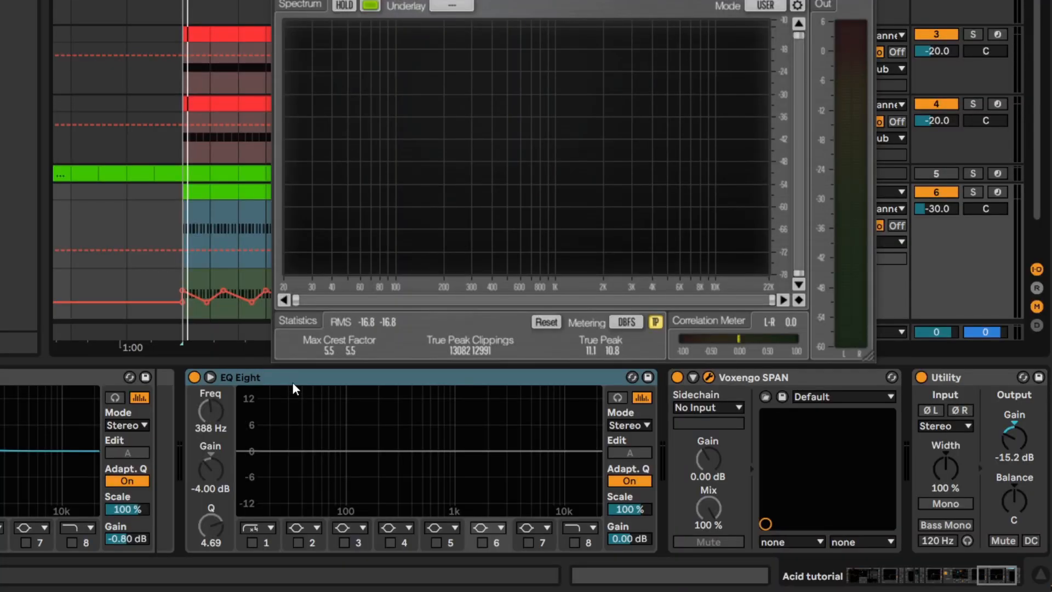
# Step: Collapse the Audio Effect Rack in the Acid tutorial device chain and select the EQ Eight that follows it
pyautogui.click(994, 578)
pyautogui.moveTo(993, 579); pyautogui.dragTo(952, 579)
pyautogui.doubleClick(368, 381)
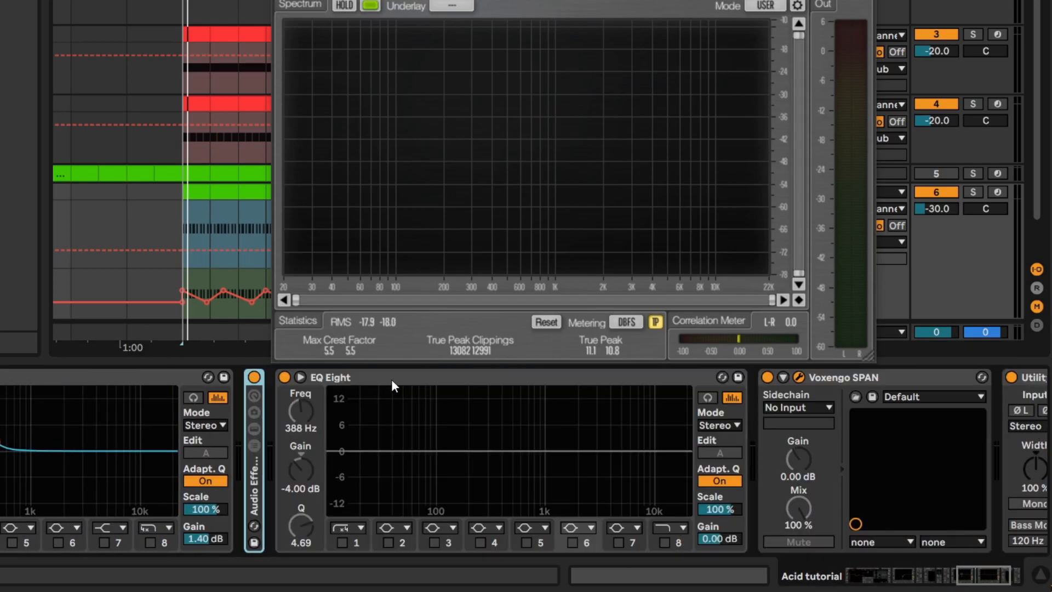
pyautogui.click(391, 379)
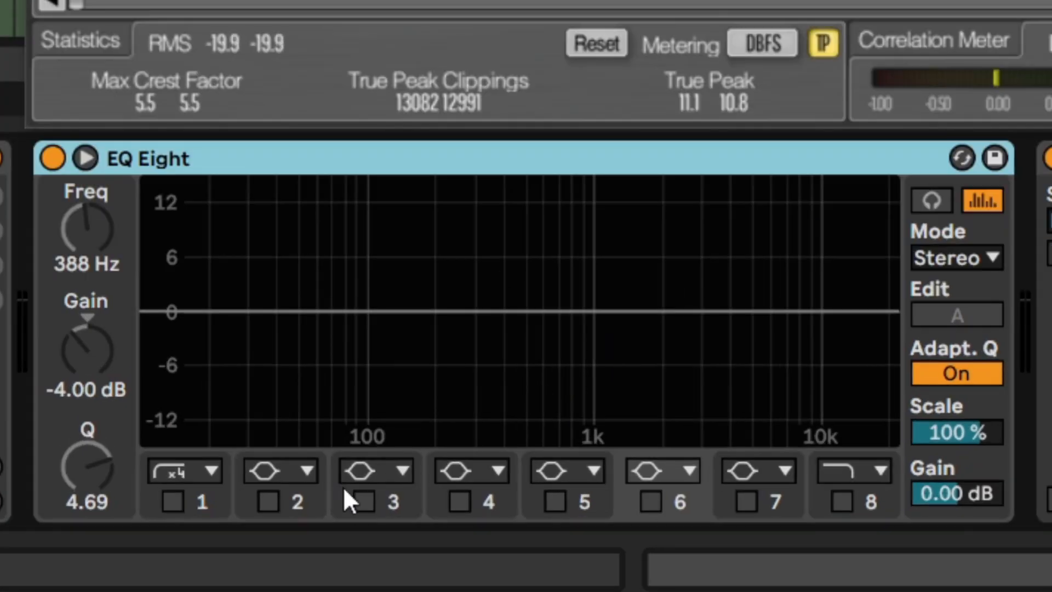
# Step: Preview the combined curve of bands 3 to 6 in the EQ Eight after the rack, and switch all four bands off again
pyautogui.click(363, 501)
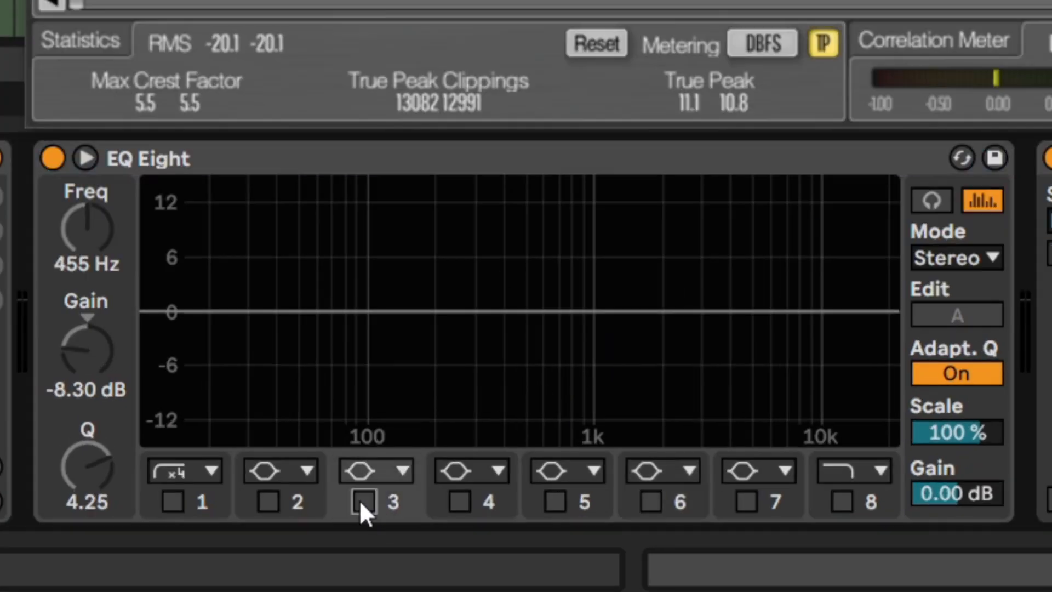
pyautogui.click(460, 501)
pyautogui.click(556, 501)
pyautogui.click(650, 500)
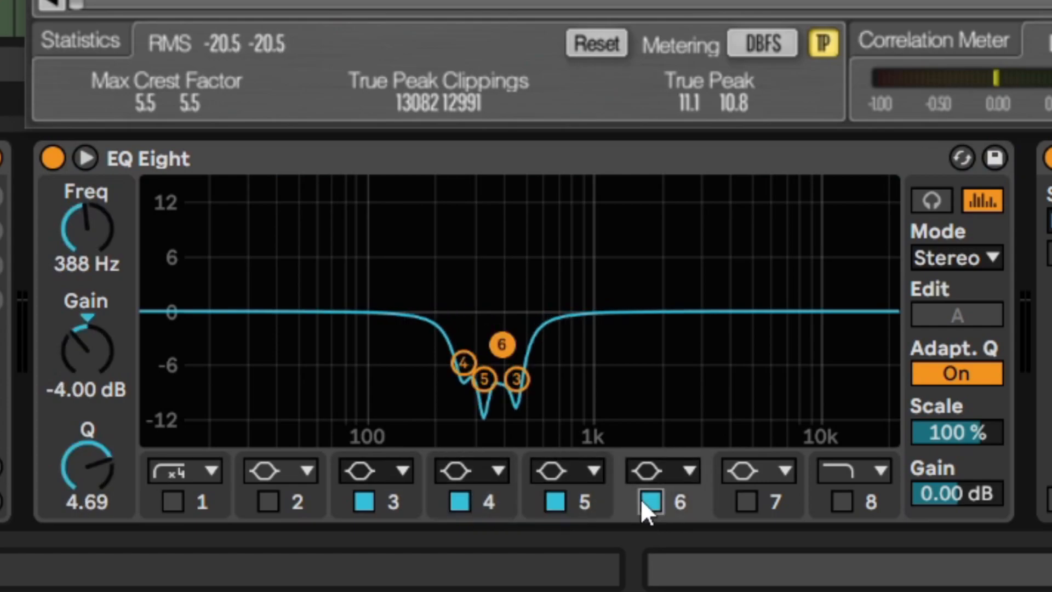
pyautogui.click(650, 501)
pyautogui.click(555, 501)
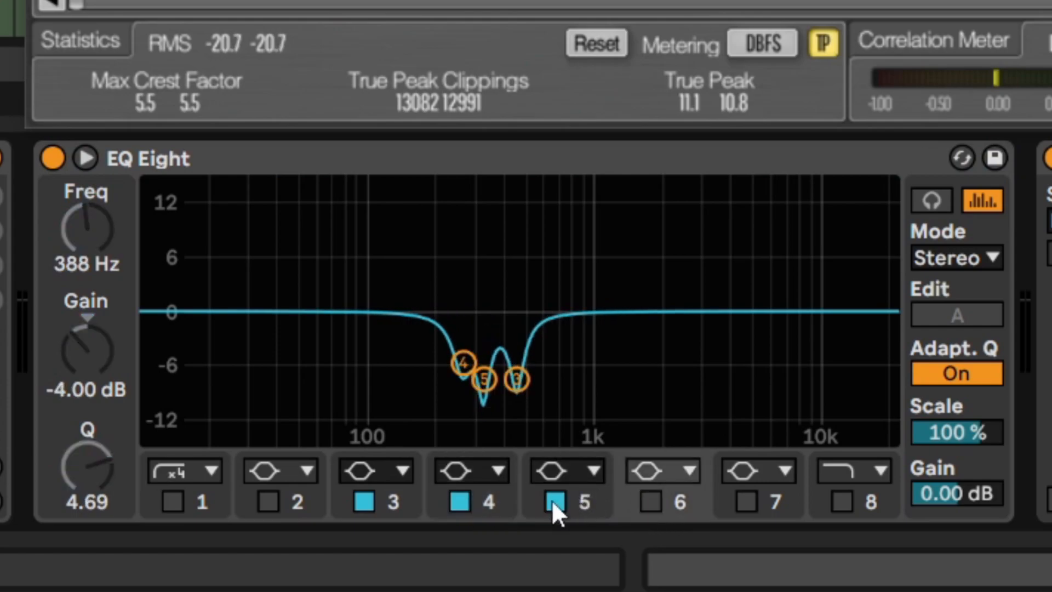
pyautogui.click(460, 501)
pyautogui.click(364, 500)
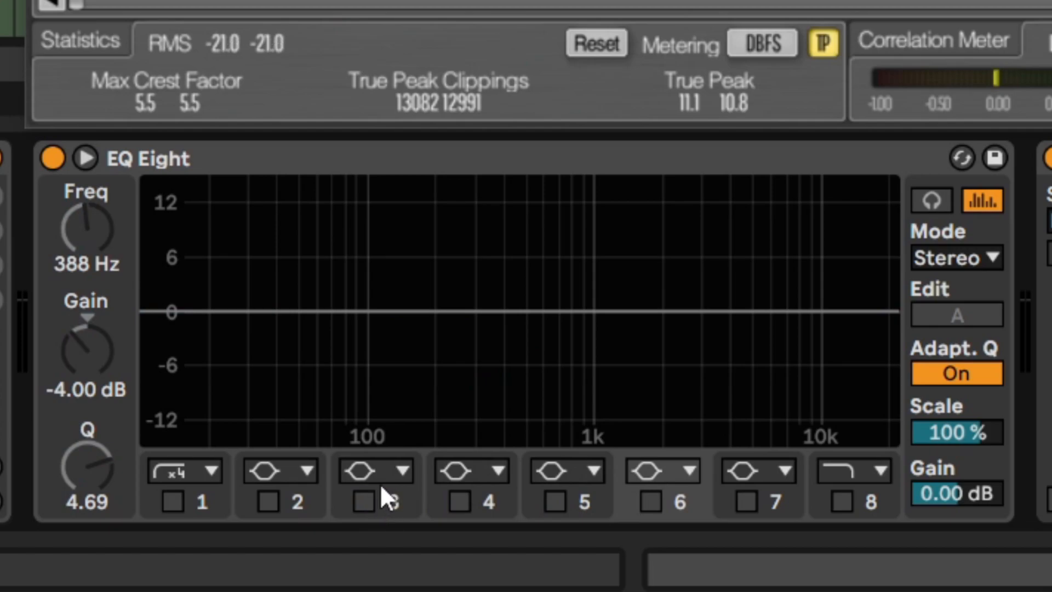
# Step: During playback, enable EQ cuts of -8.30 dB at 455 Hz, -6.20 dB at 262 Hz, -8.30 dB at 325 Hz and -4.00 dB at 388 Hz
pyautogui.press('space')
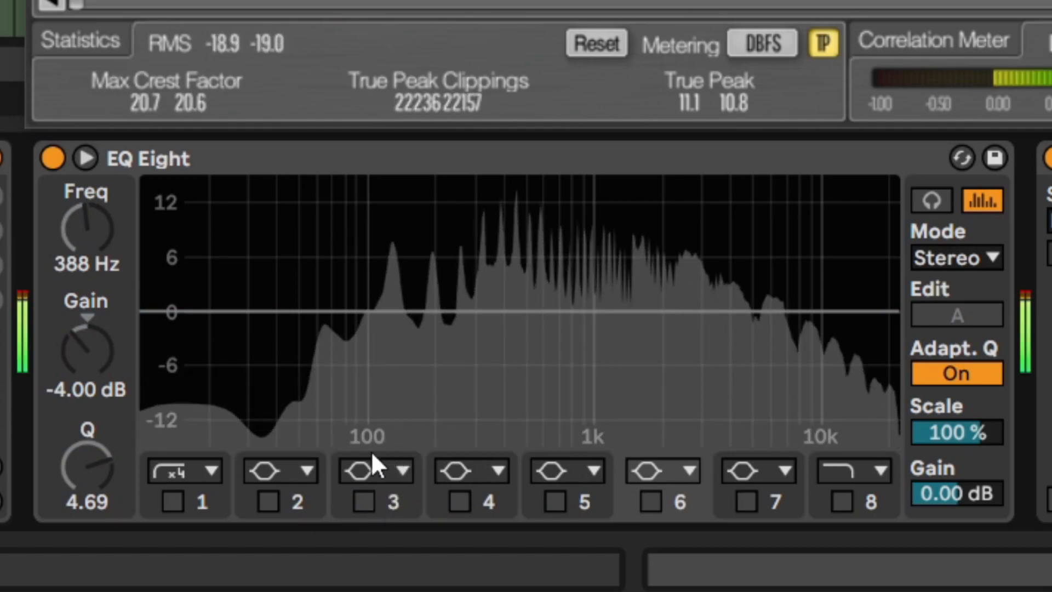
pyautogui.click(364, 500)
pyautogui.click(459, 501)
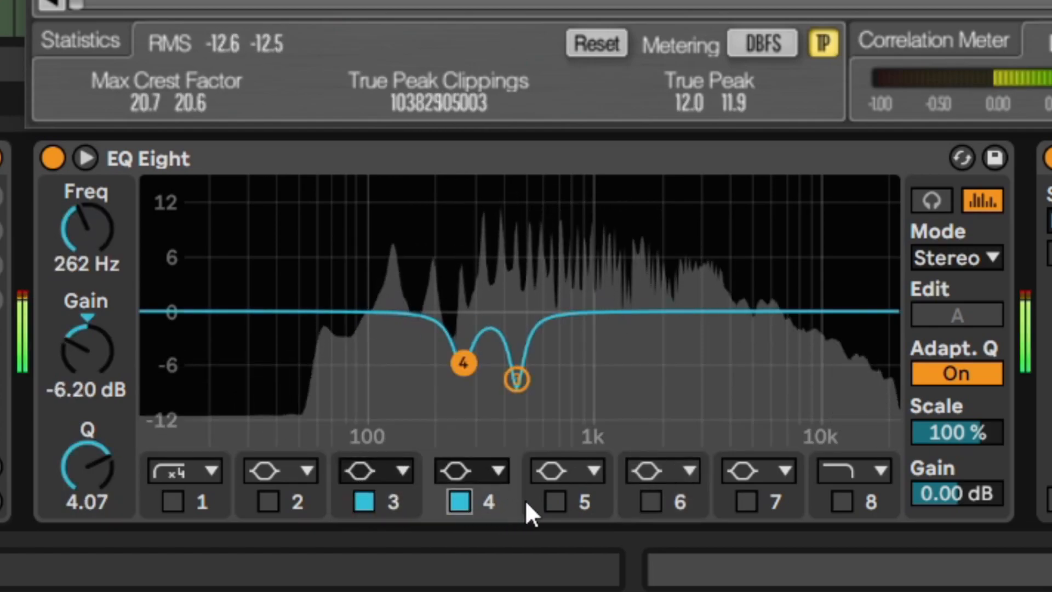
pyautogui.click(552, 499)
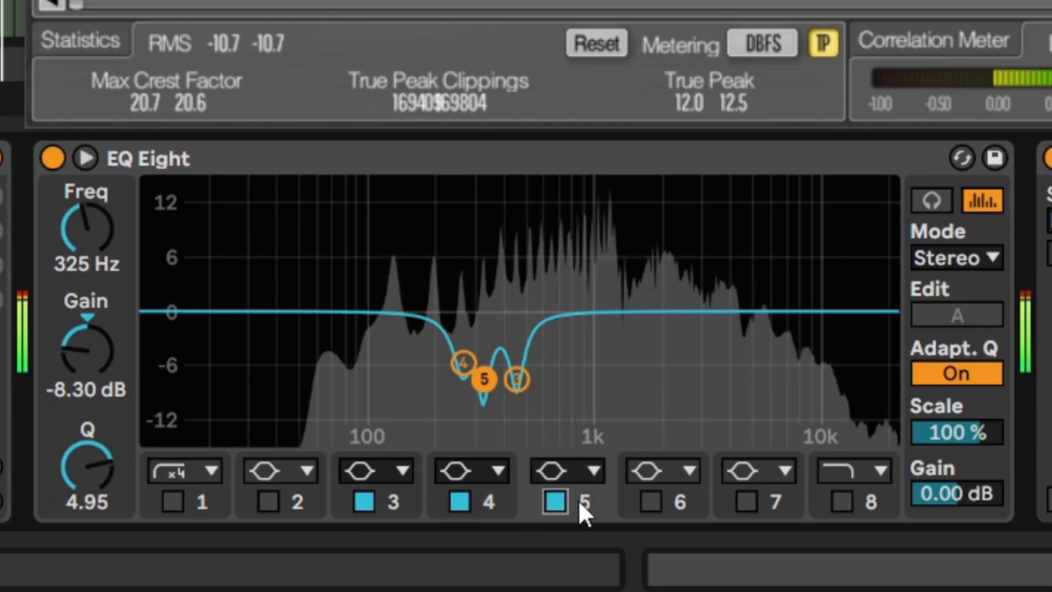
pyautogui.click(651, 501)
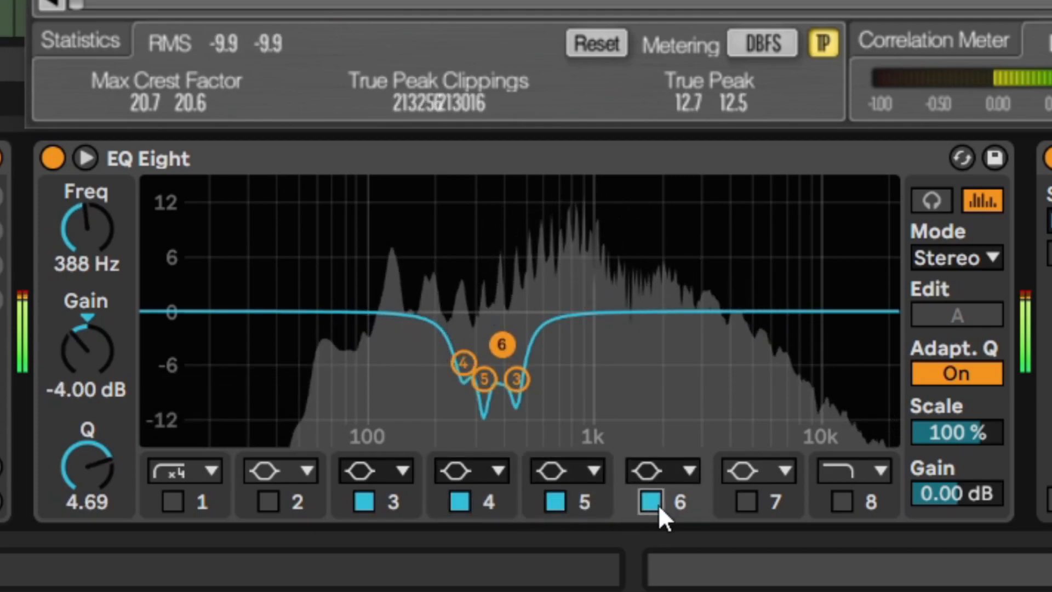
# Step: Compare the acid sound with the post-rack EQ Eight bypassed and active, leaving it on
pyautogui.click(54, 156)
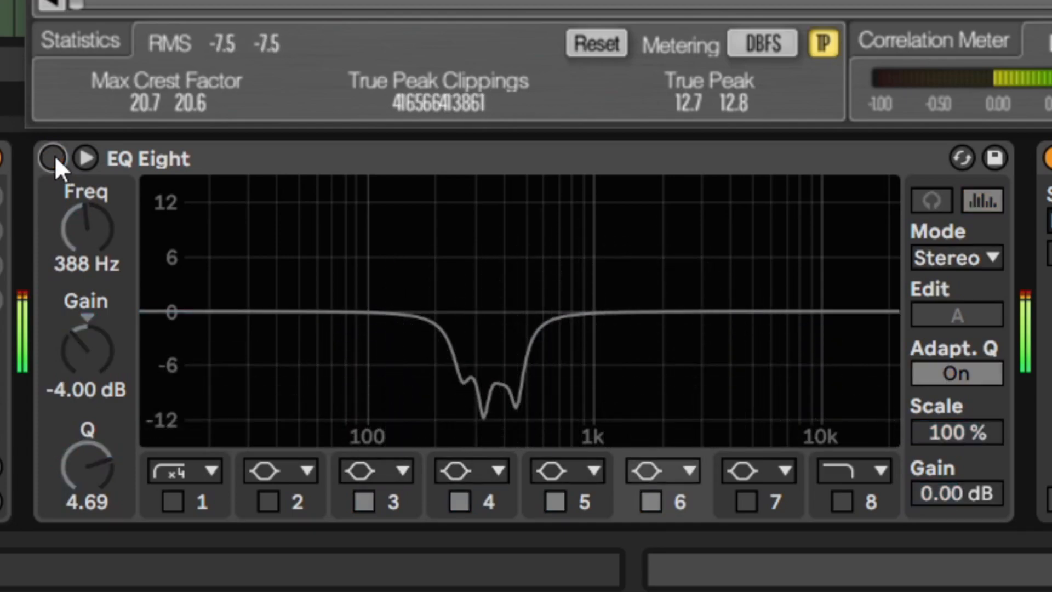
pyautogui.click(53, 157)
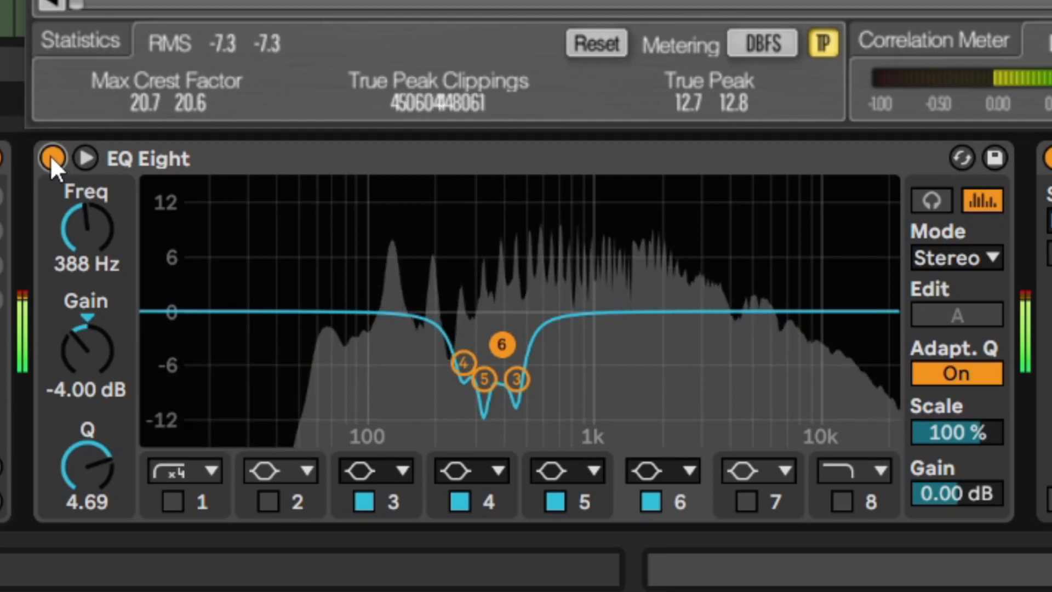
pyautogui.click(52, 158)
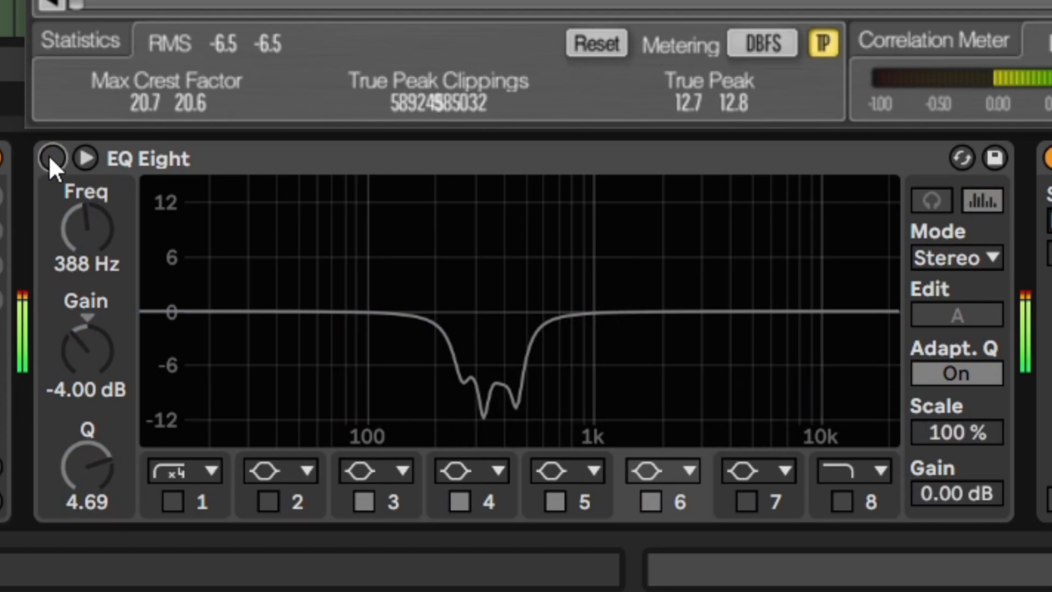
pyautogui.click(51, 159)
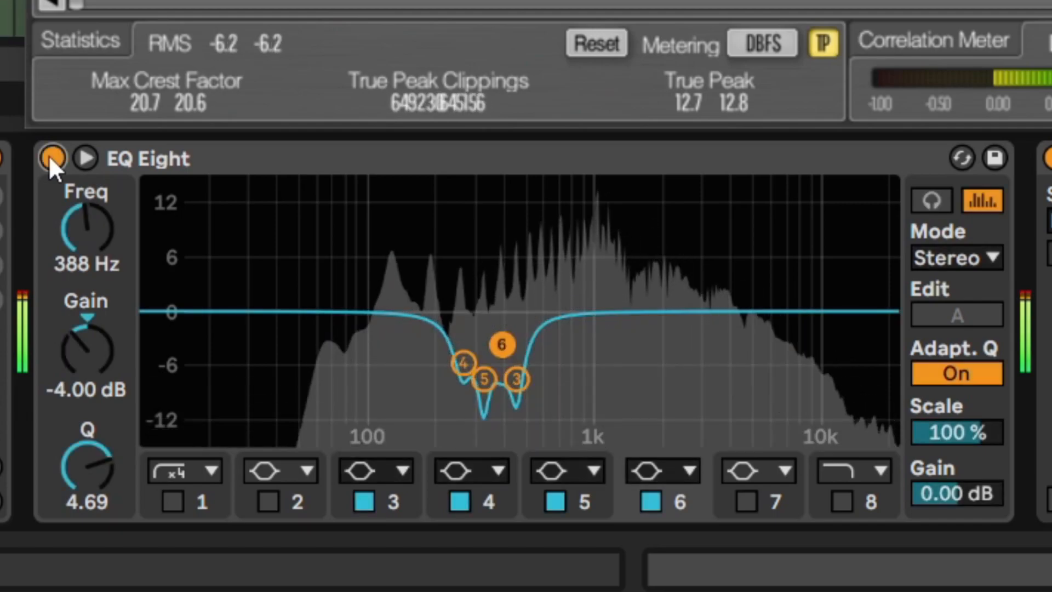